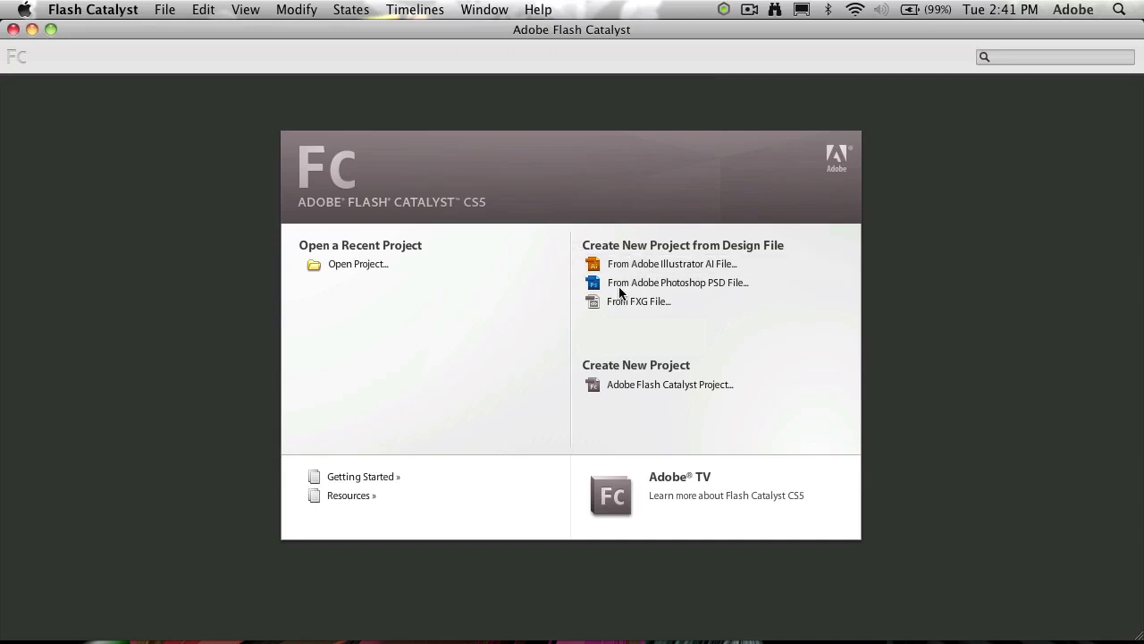
- Create a new project from the Photoshop file restaurant-menu.psd in the Menu Application folder
left_click(721, 283)
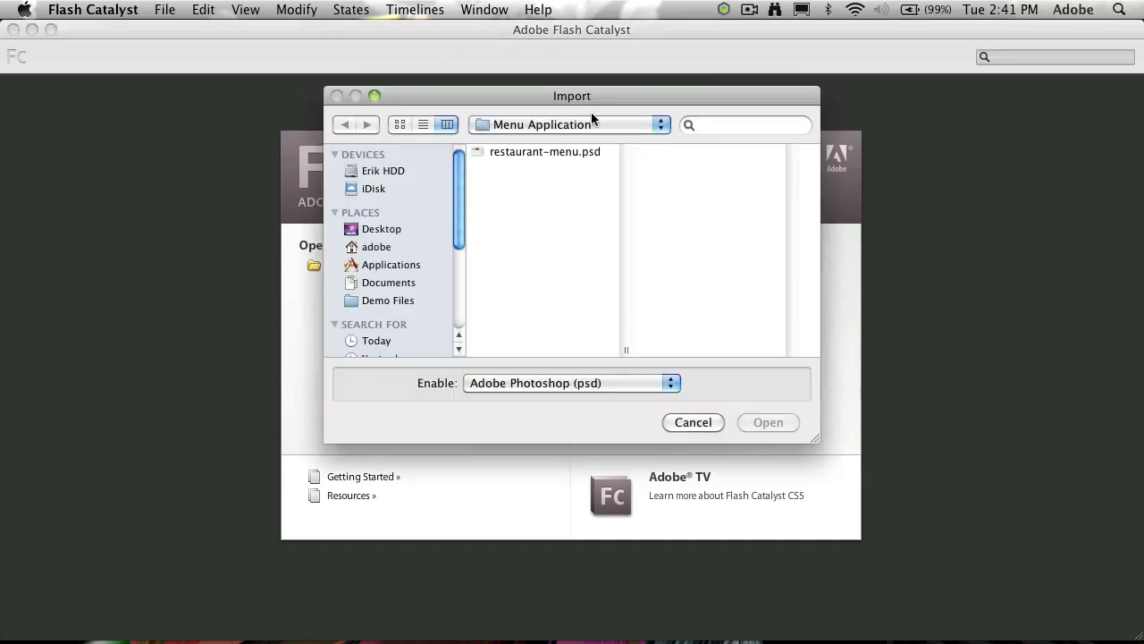
left_click(551, 125)
left_click(551, 124)
left_click(574, 154)
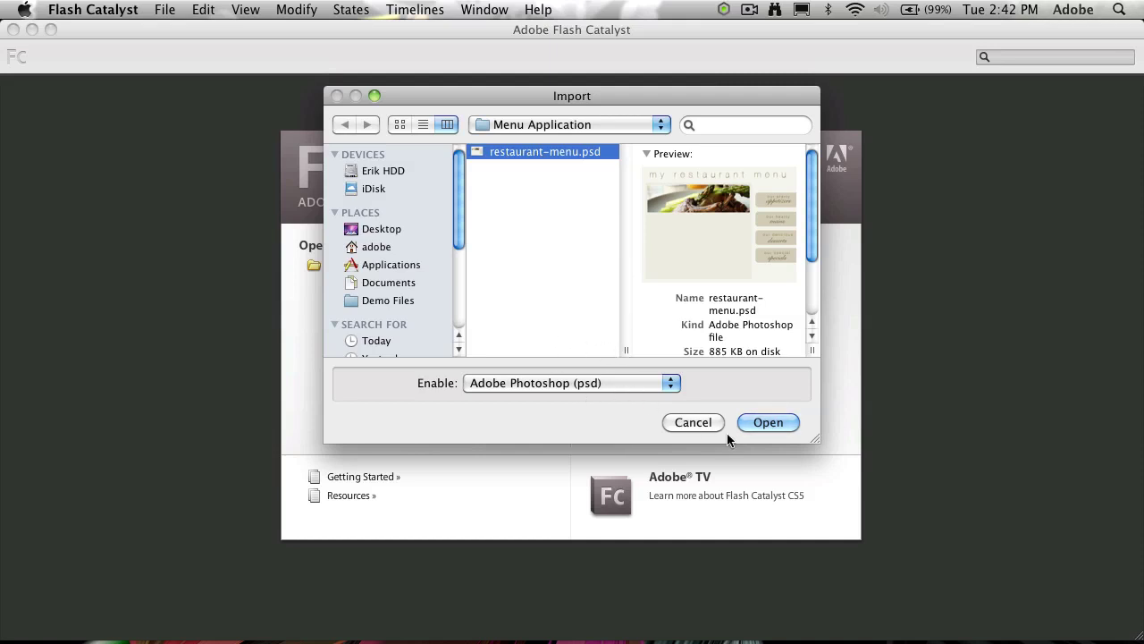
left_click(768, 422)
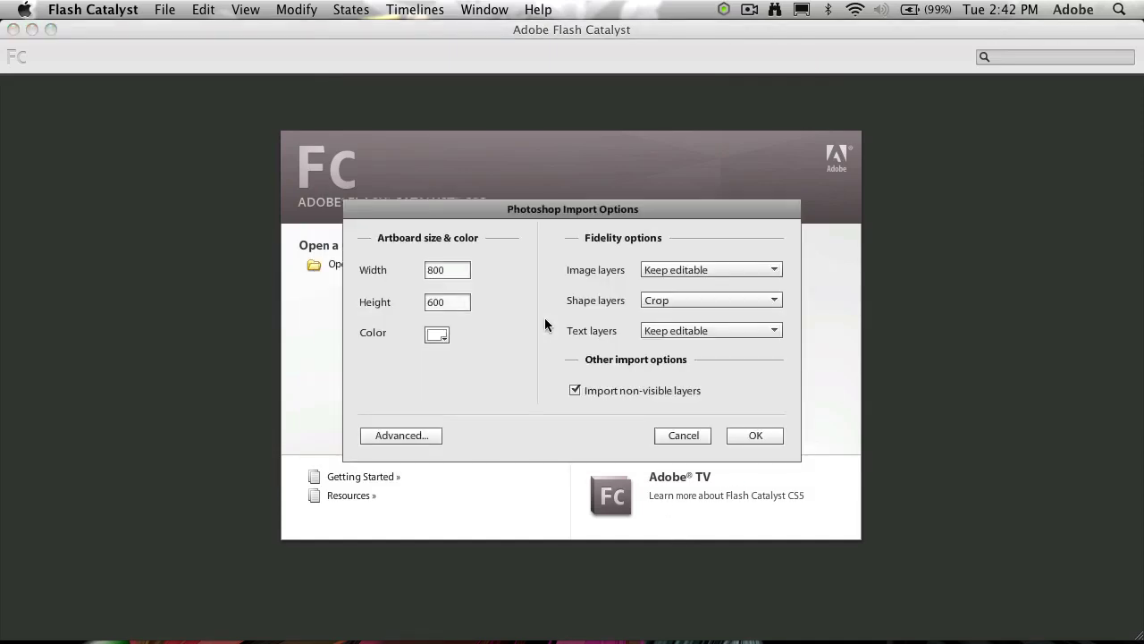
- Import the PSD at 800 x 600 with image and text layers kept editable, shape layers cropped and non-visible layers included
left_click(703, 272)
left_click(702, 272)
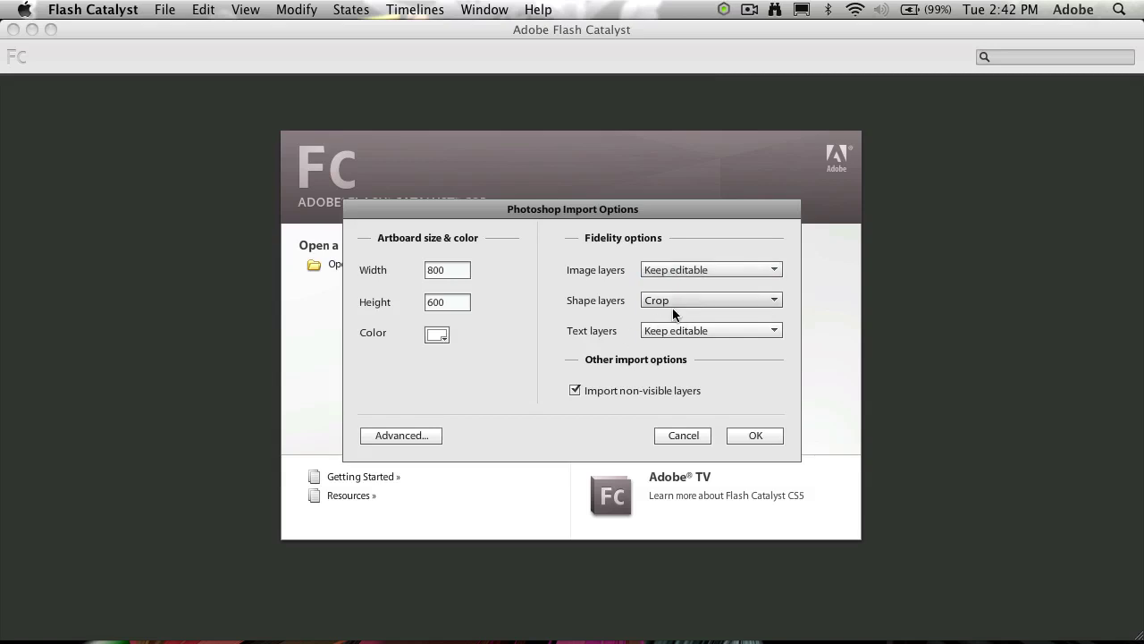
left_click(674, 304)
left_click(674, 313)
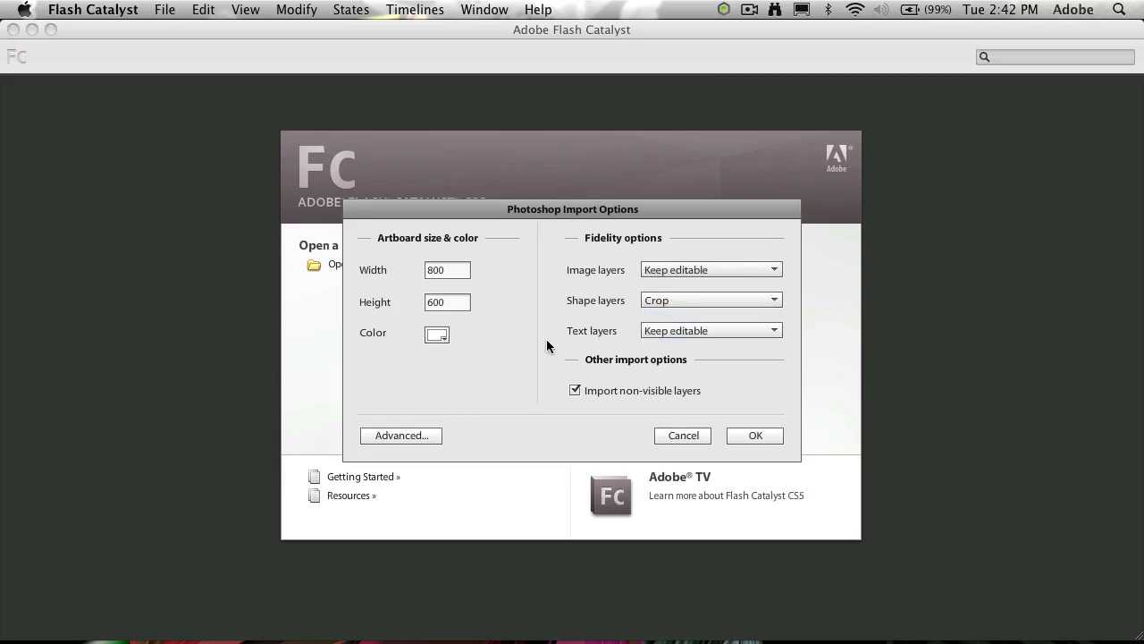
left_click(682, 330)
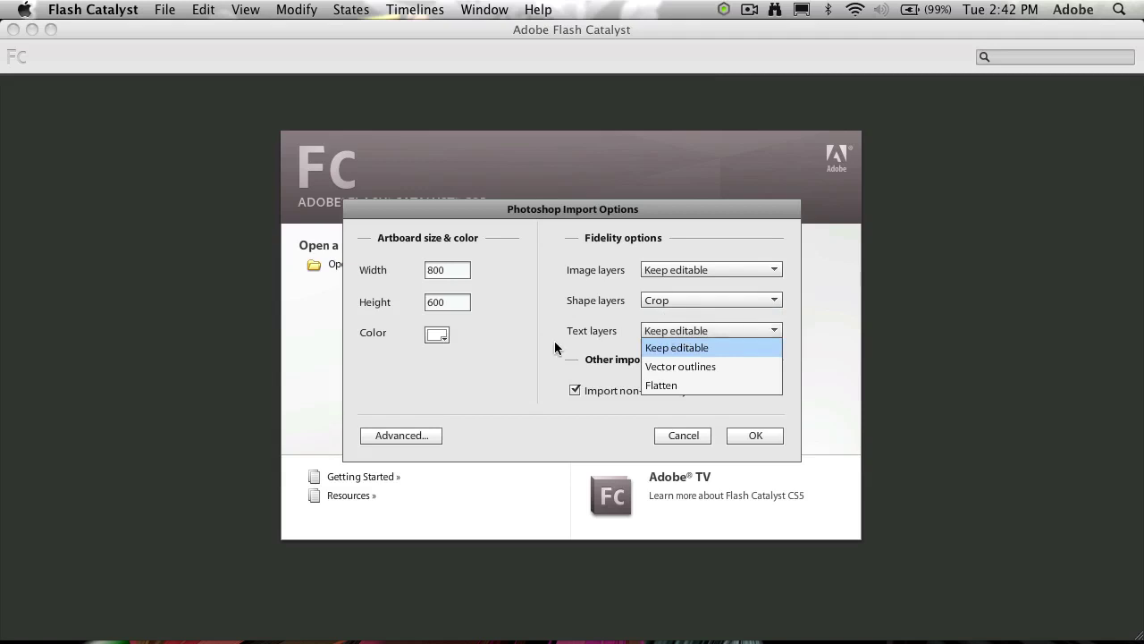
left_click(579, 336)
left_click(679, 331)
left_click(696, 351)
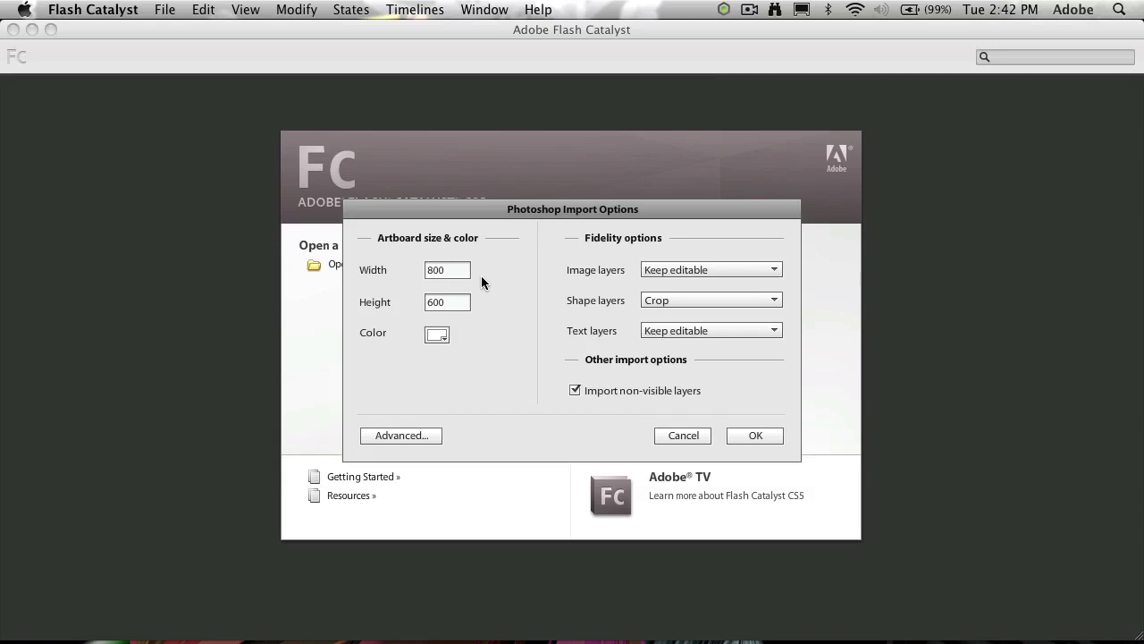
left_click(758, 436)
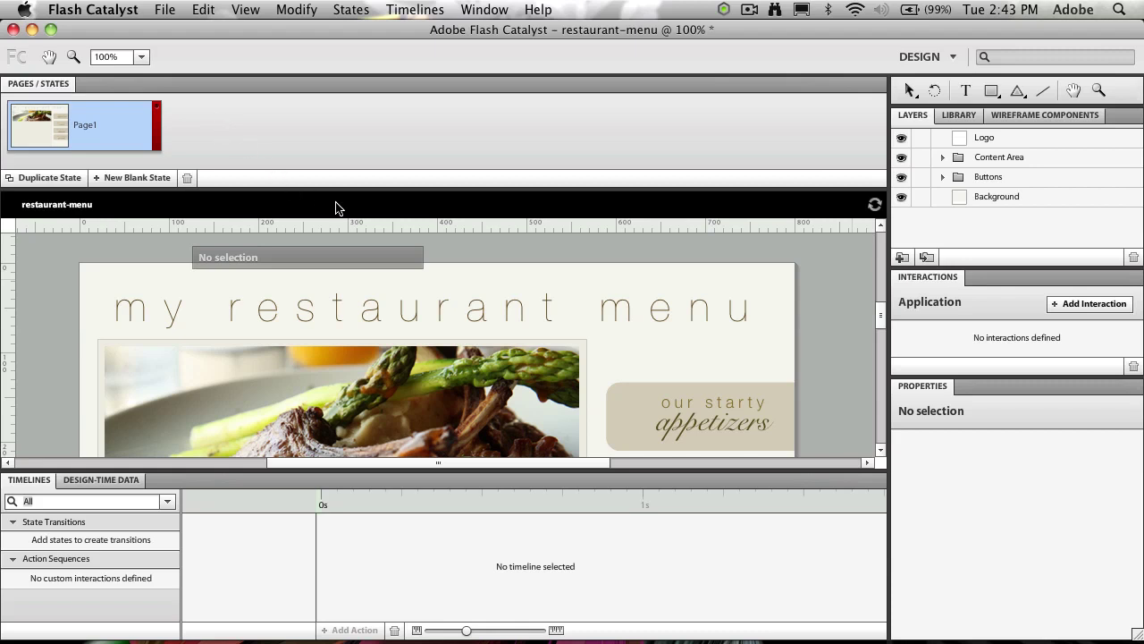
- Examine the imported menu layout from the title down through the food photo, content area and four menu buttons
left_click(941, 56)
left_click(937, 58)
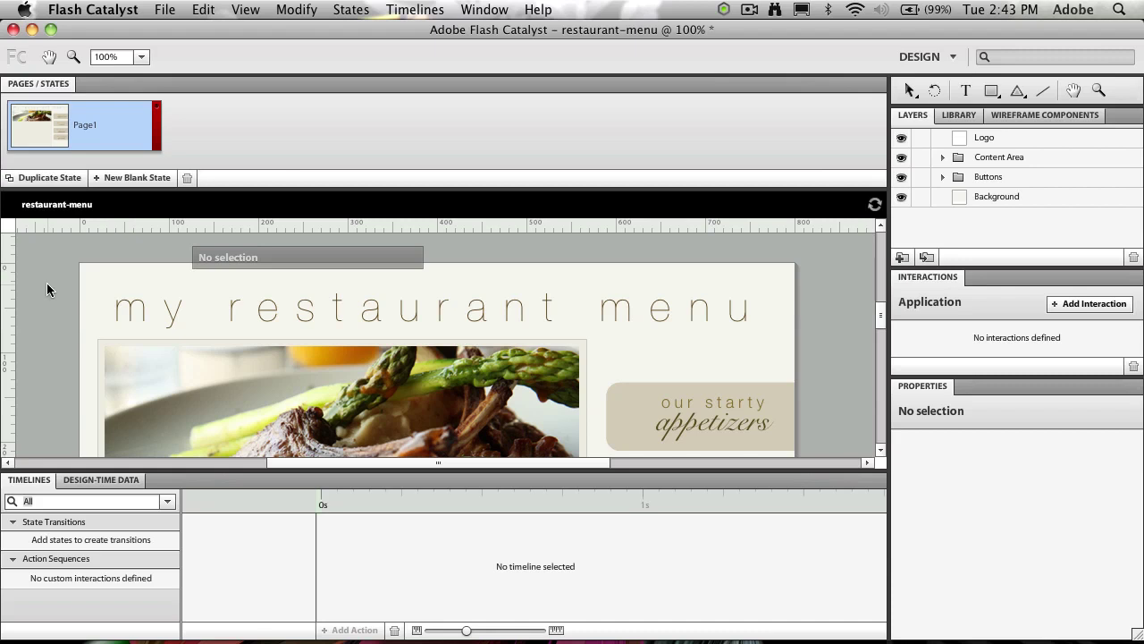
scroll(47, 284, "down", 5)
scroll(47, 284, "down", 10)
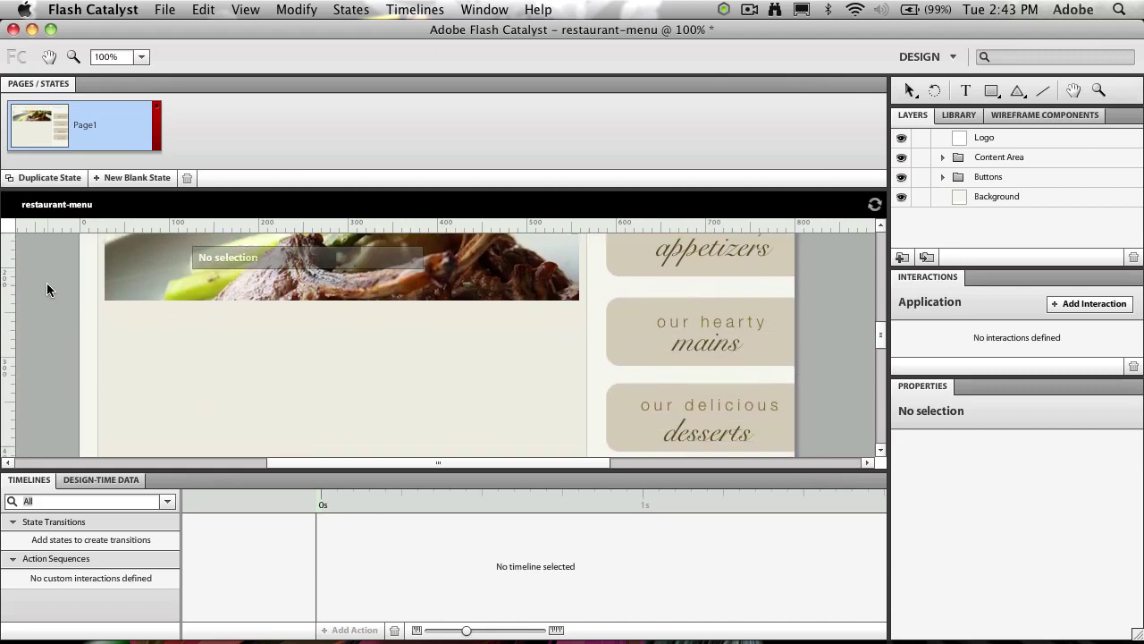
scroll(47, 288, "down", 3)
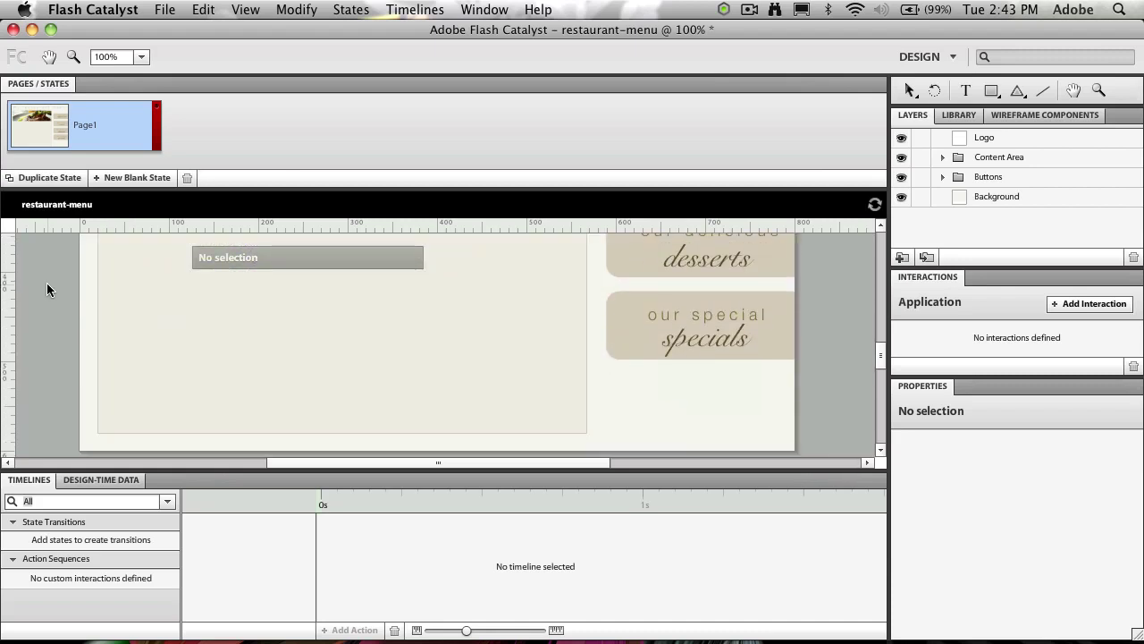
scroll(47, 283, "up", 15)
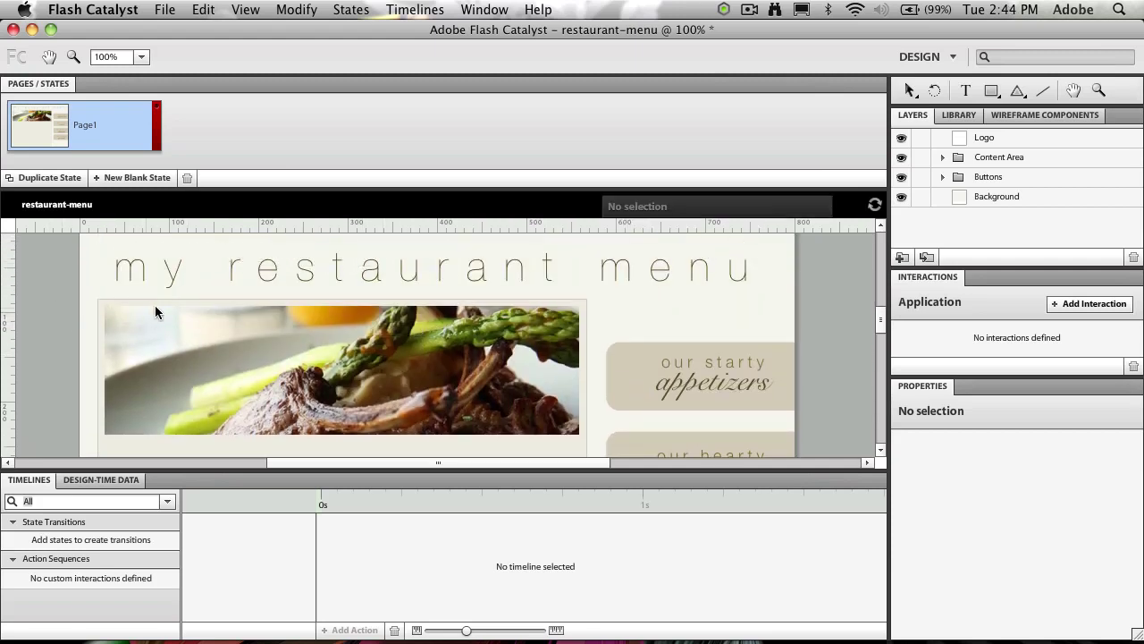
scroll(154, 305, "up", 3)
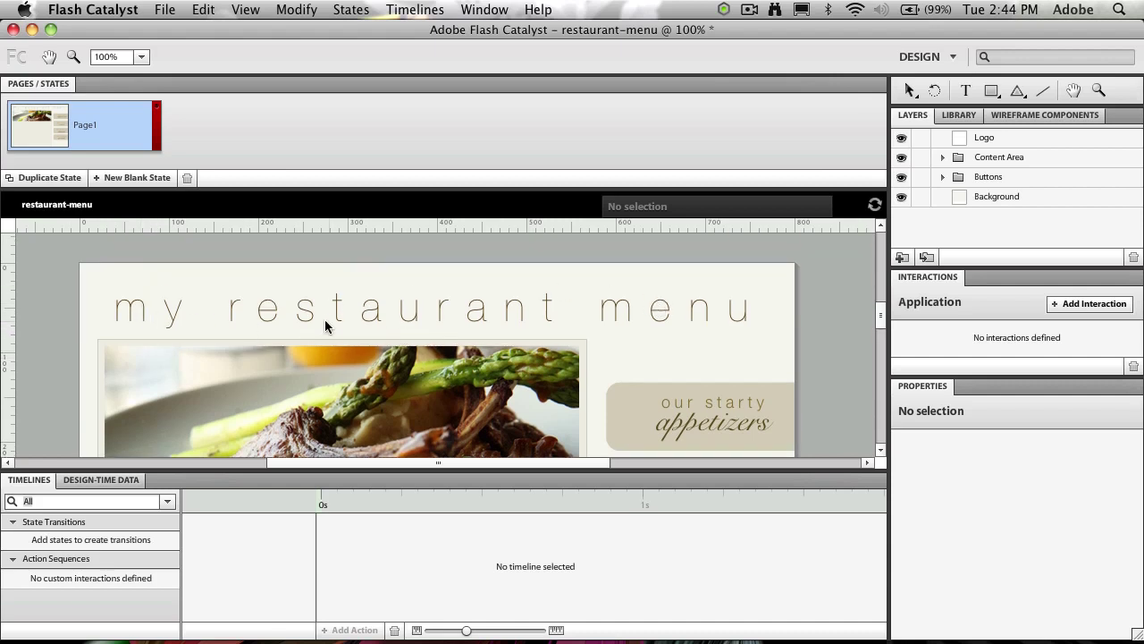
scroll(331, 322, "down", 8)
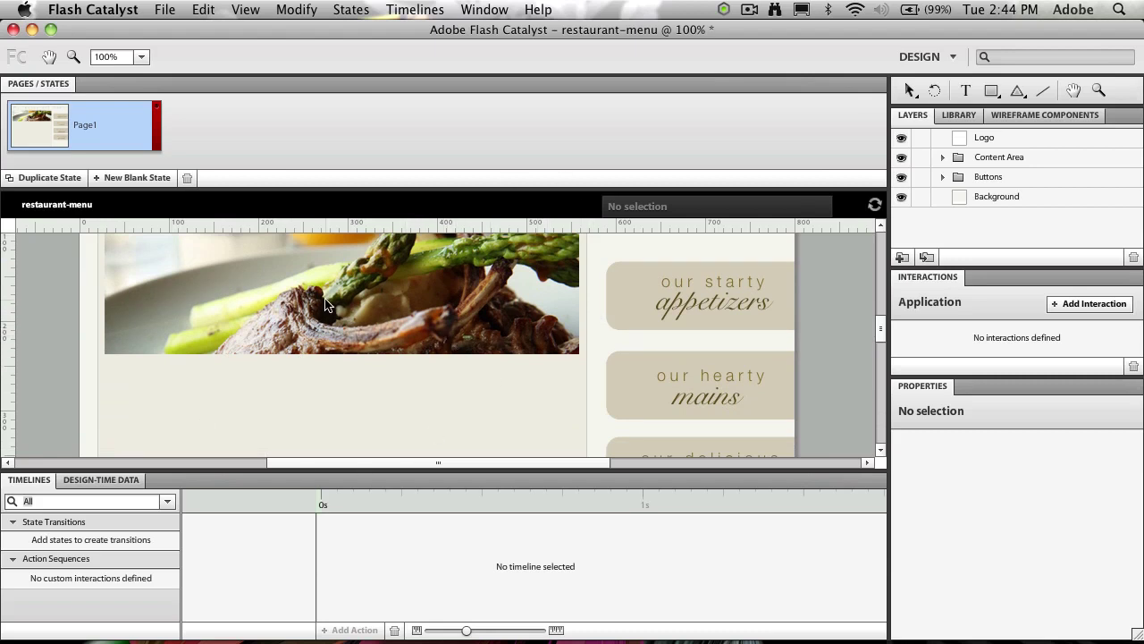
scroll(676, 414, "down", 3)
scroll(784, 305, "up", 2)
scroll(784, 302, "up", 1)
scroll(791, 309, "down", 6)
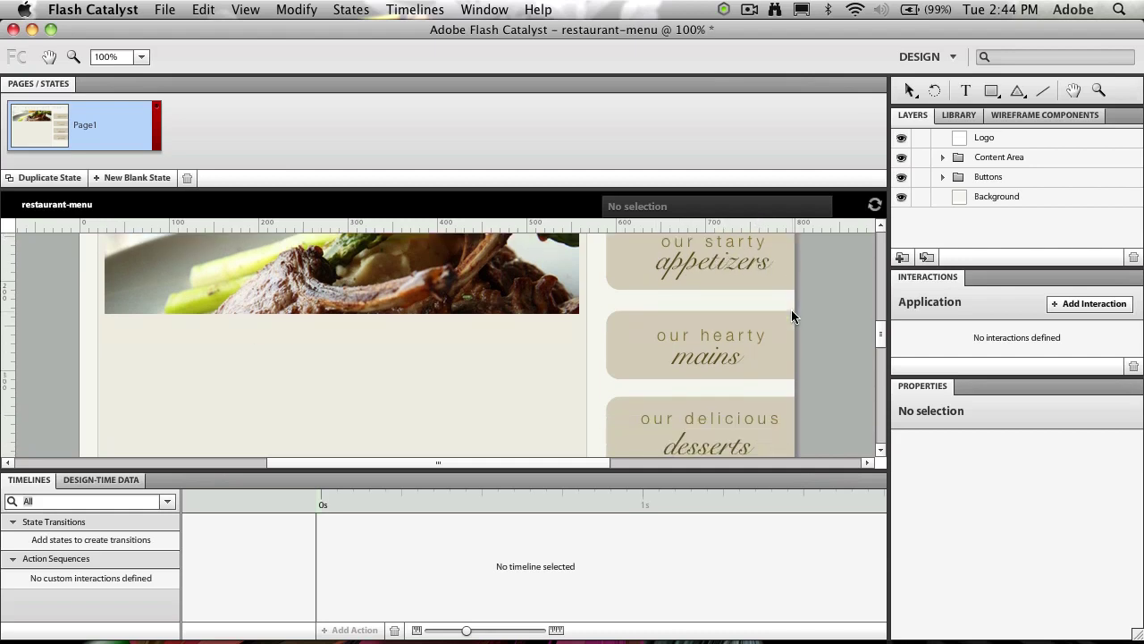
scroll(792, 309, "down", 3)
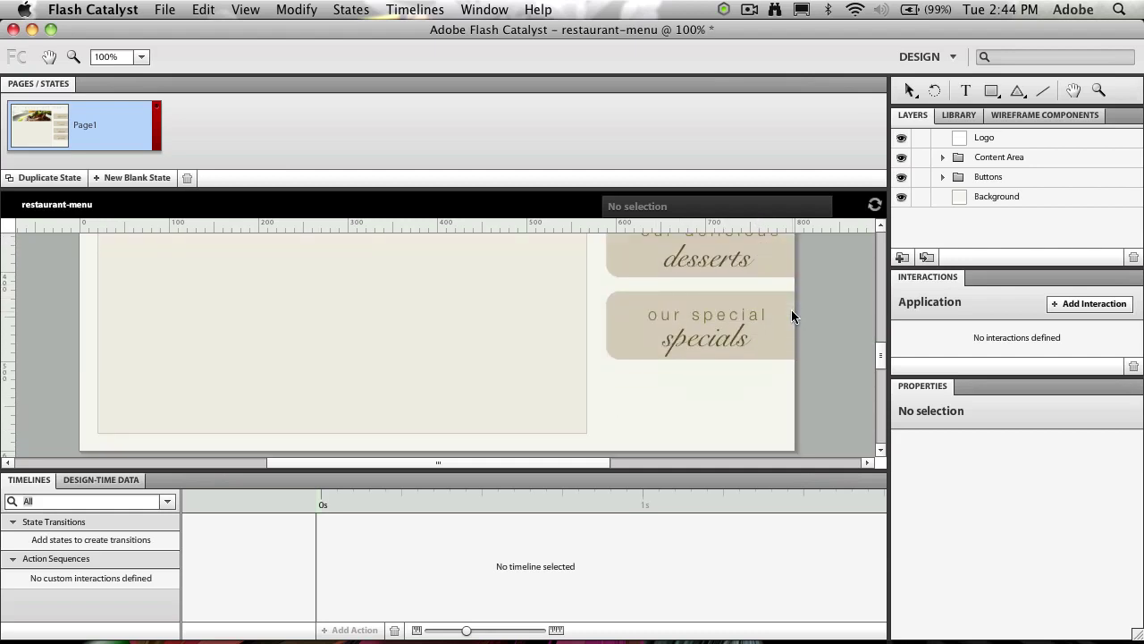
scroll(787, 310, "up", 2)
scroll(787, 310, "up", 6)
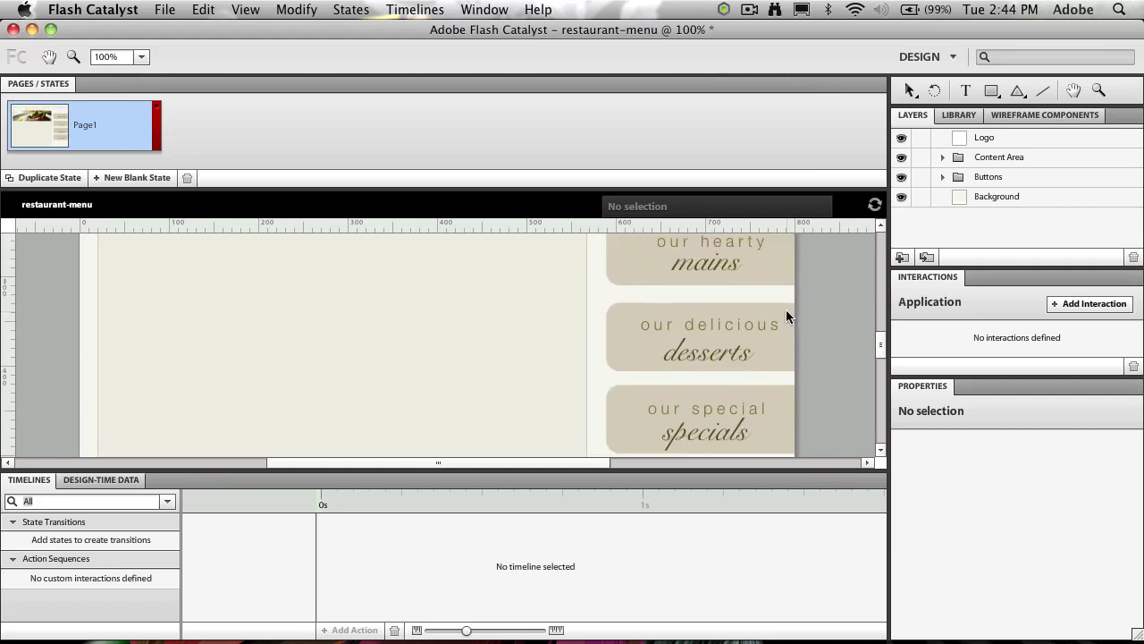
scroll(786, 316, "up", 2)
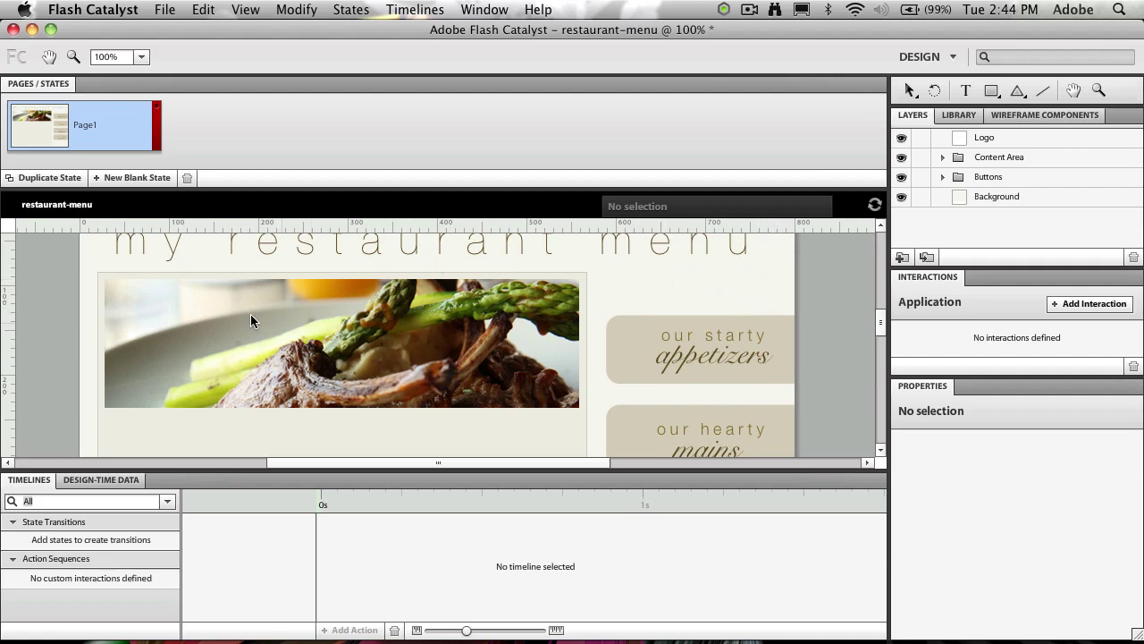
- Rename the Page1 state to Home
double_click(92, 125)
type("Home")
key("Return")
- Lock the Background, Content Area and Logo layers, leaving the Buttons layer editable
left_click(921, 197)
left_click(921, 158)
left_click(921, 137)
- Convert the three "our starty appetizers" artwork items into a Button component
left_click_drag(855, 281, 704, 391)
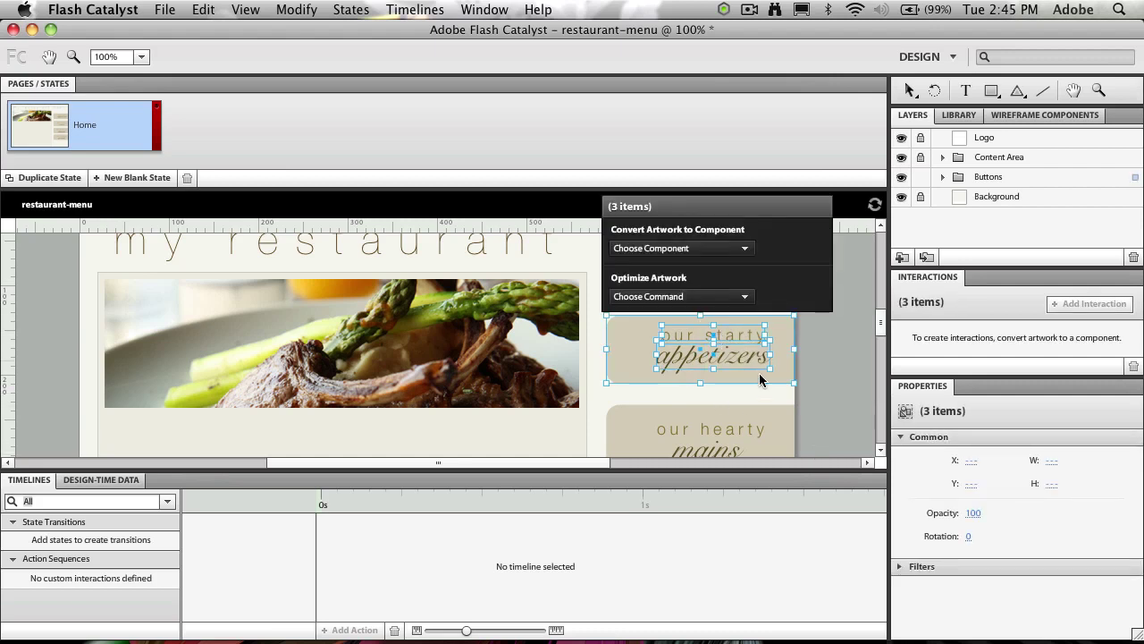
left_click_drag(427, 236, 471, 236)
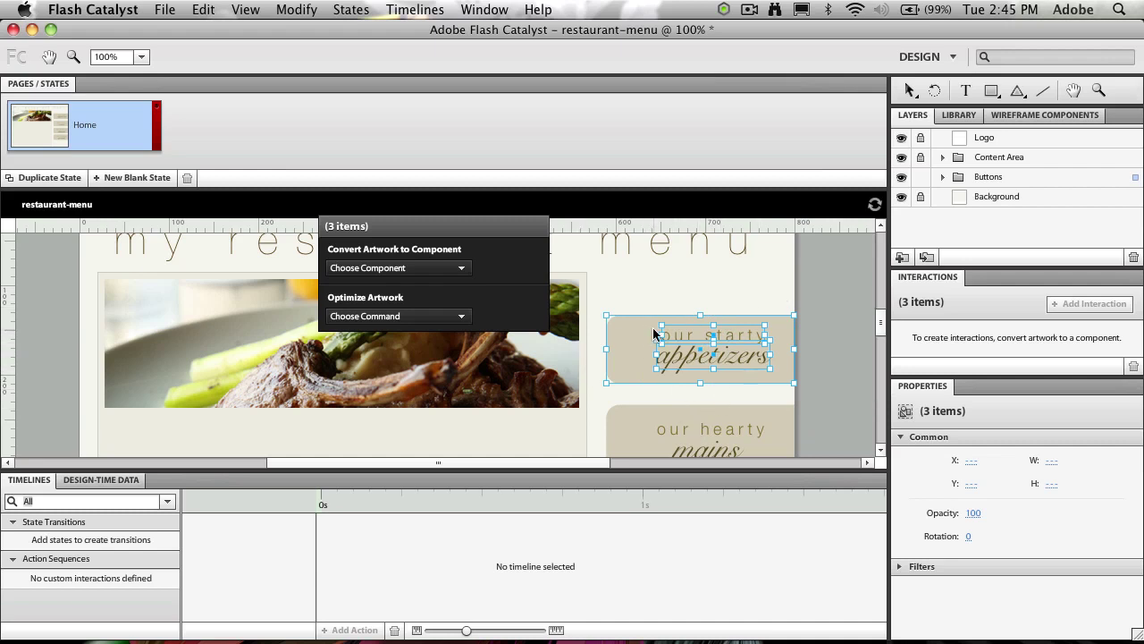
left_click_drag(431, 234, 450, 240)
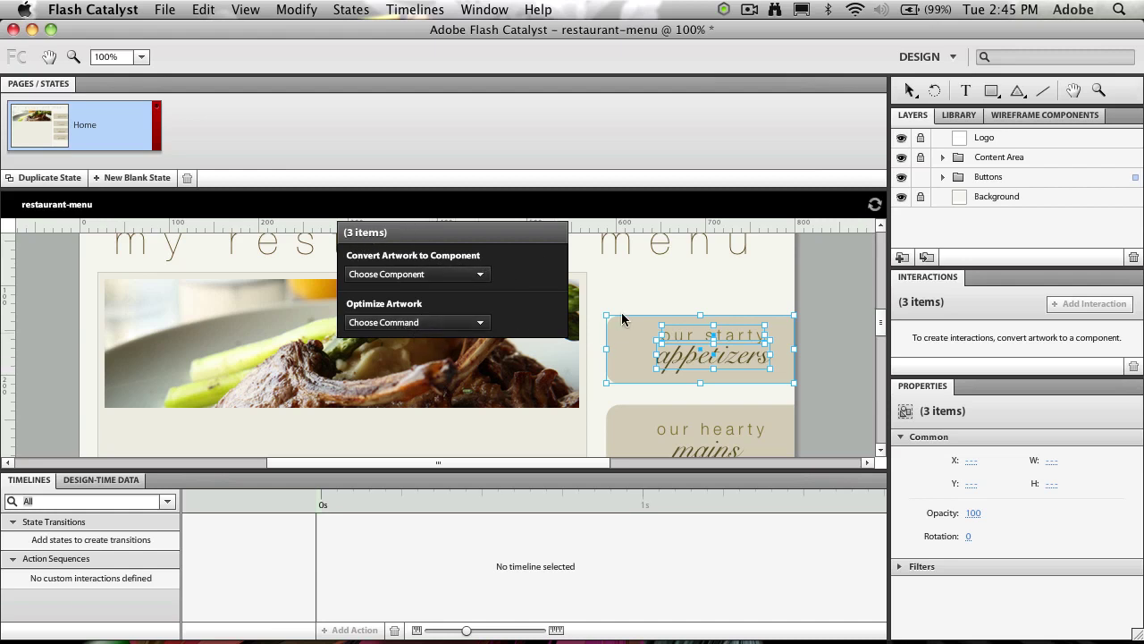
left_click(454, 277)
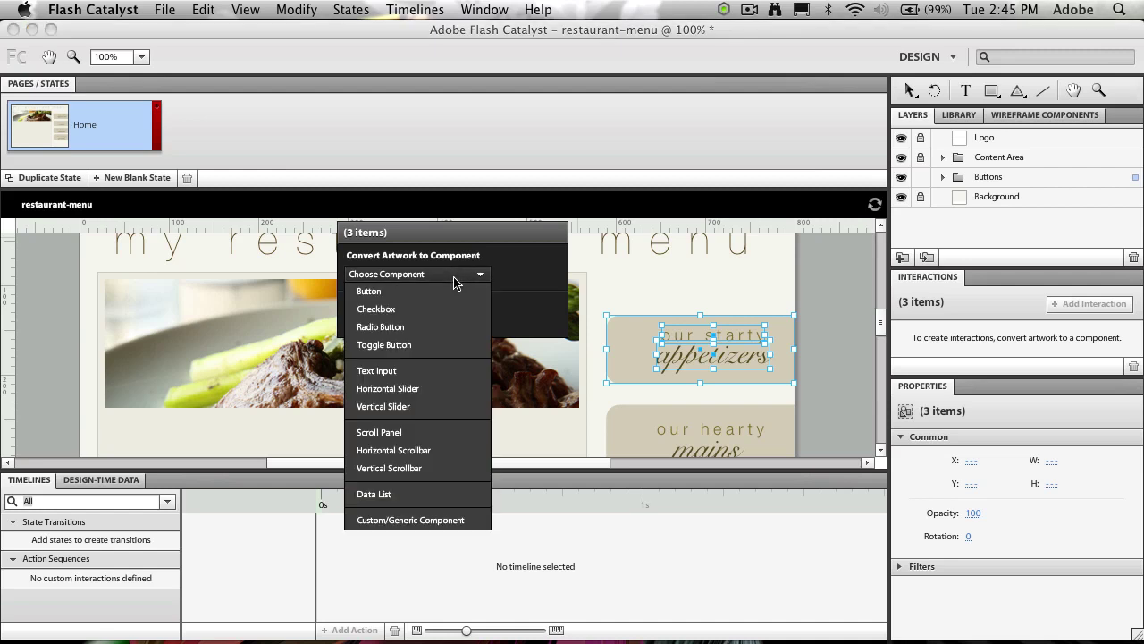
left_click(373, 293)
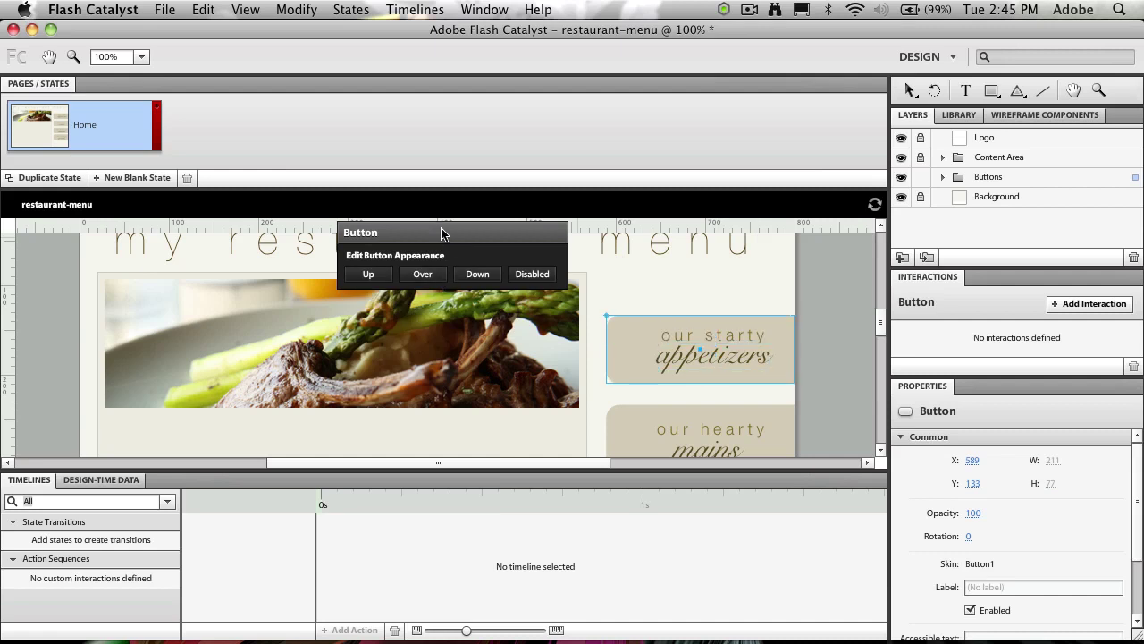
- In the appetizers button's Over state, lower the opacity of the Shape 1 background image to 39
left_click(418, 276)
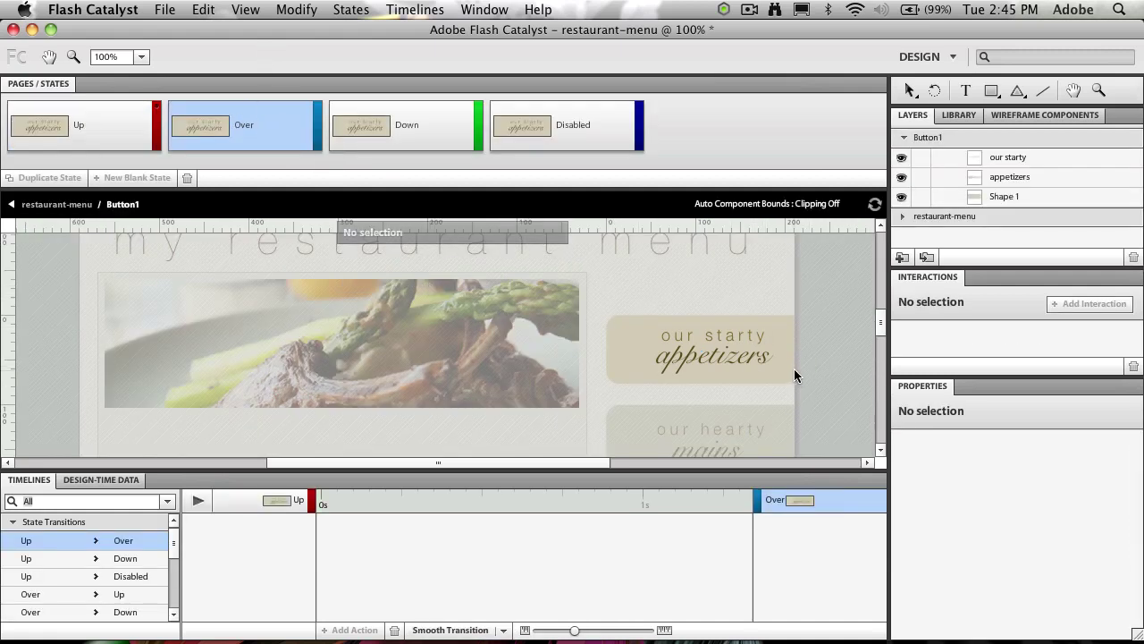
left_click(638, 351)
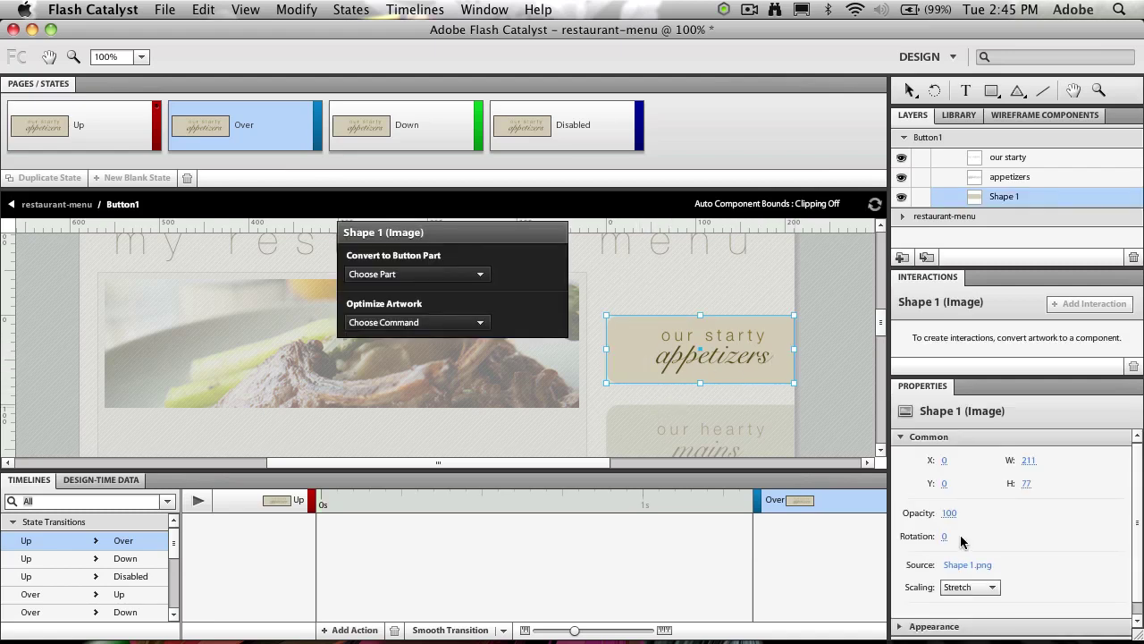
scroll(1133, 498, "down", 1)
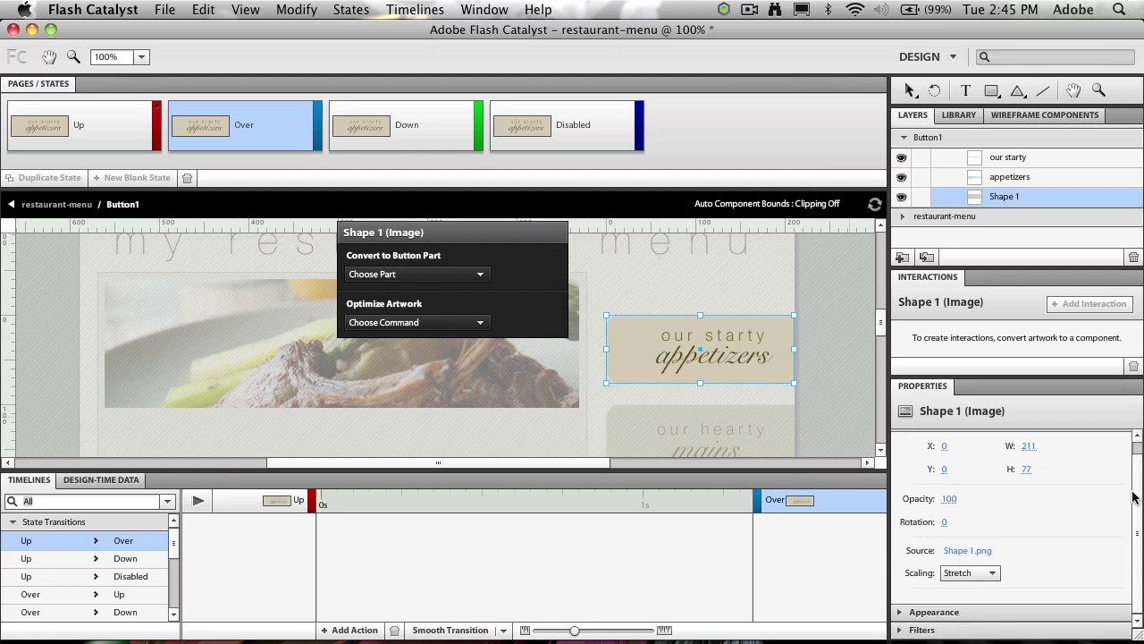
scroll(1135, 464, "up", 1)
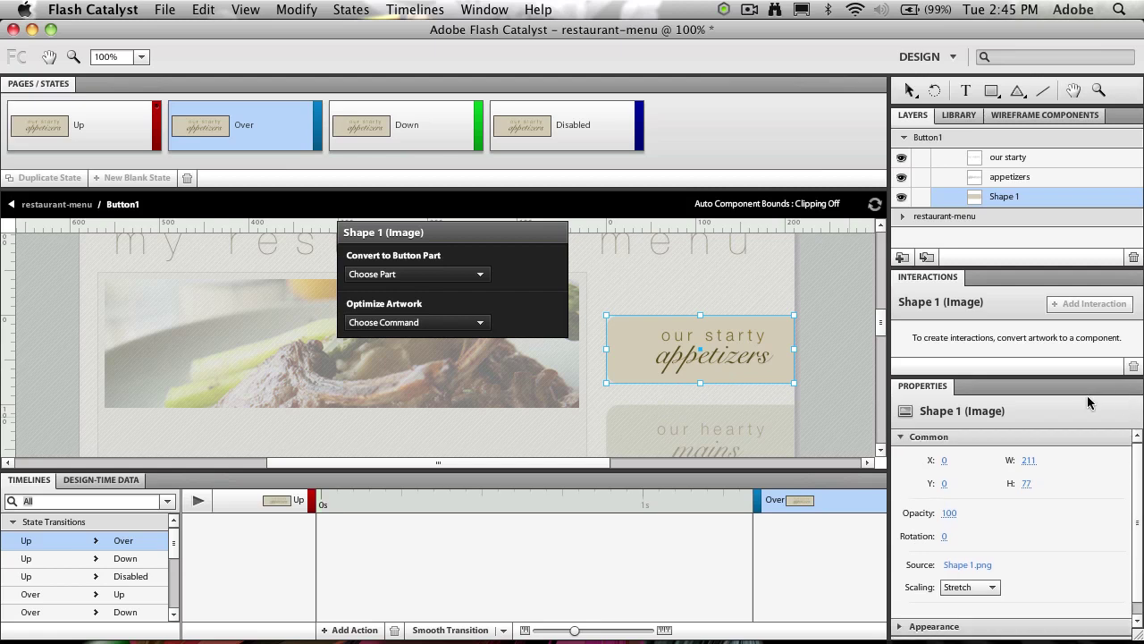
left_click_drag(951, 516, 894, 516)
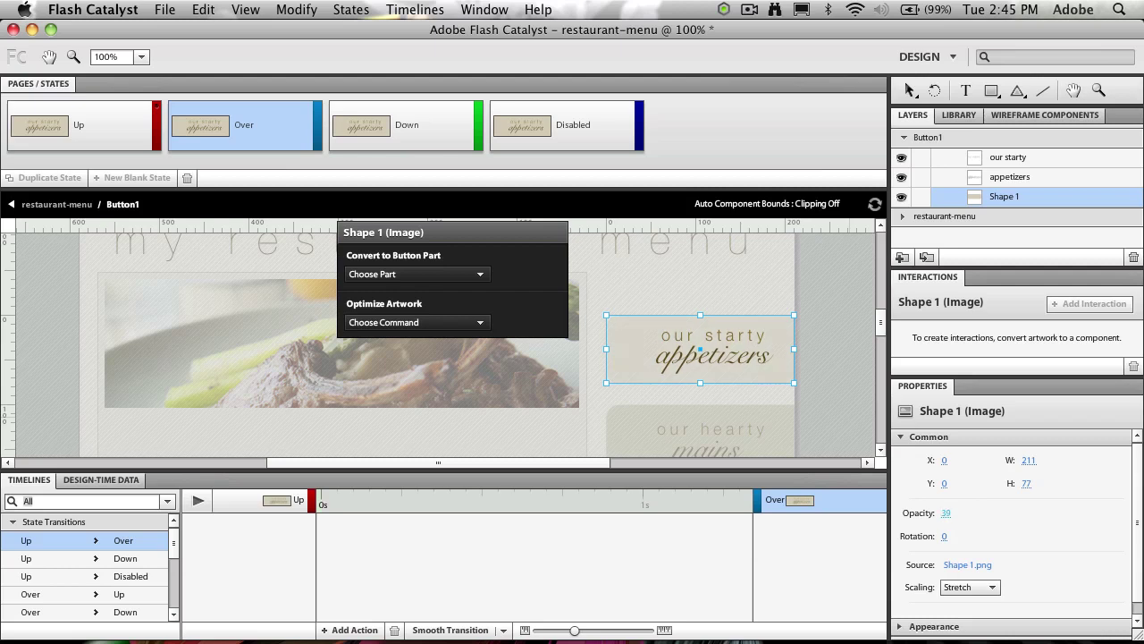
left_click(831, 344)
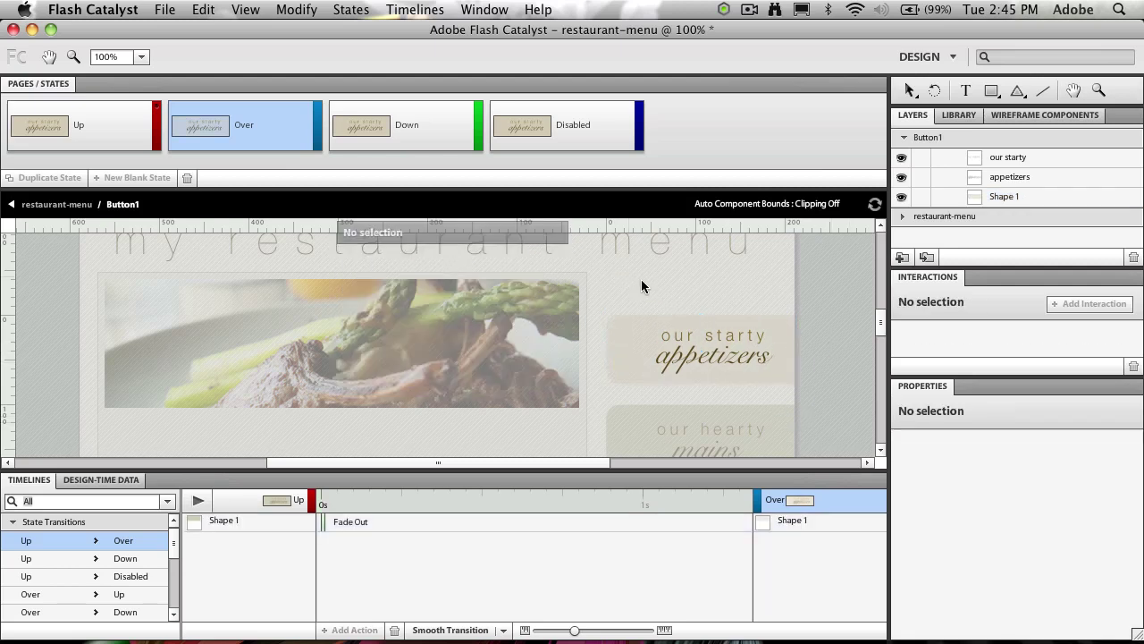
- Stretch Shape 1's fade in the Up-to-Over transition to 0.1 sec and return to the main restaurant-menu artboard
left_click(327, 525)
left_click_drag(336, 527, 358, 521)
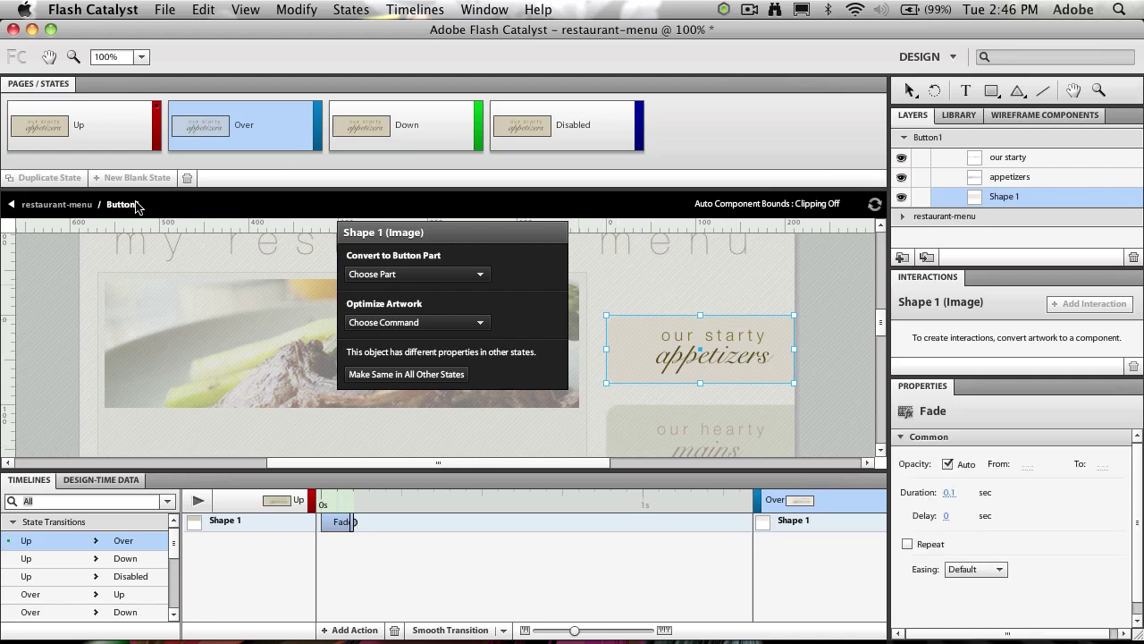
left_click(64, 322)
double_click(66, 268)
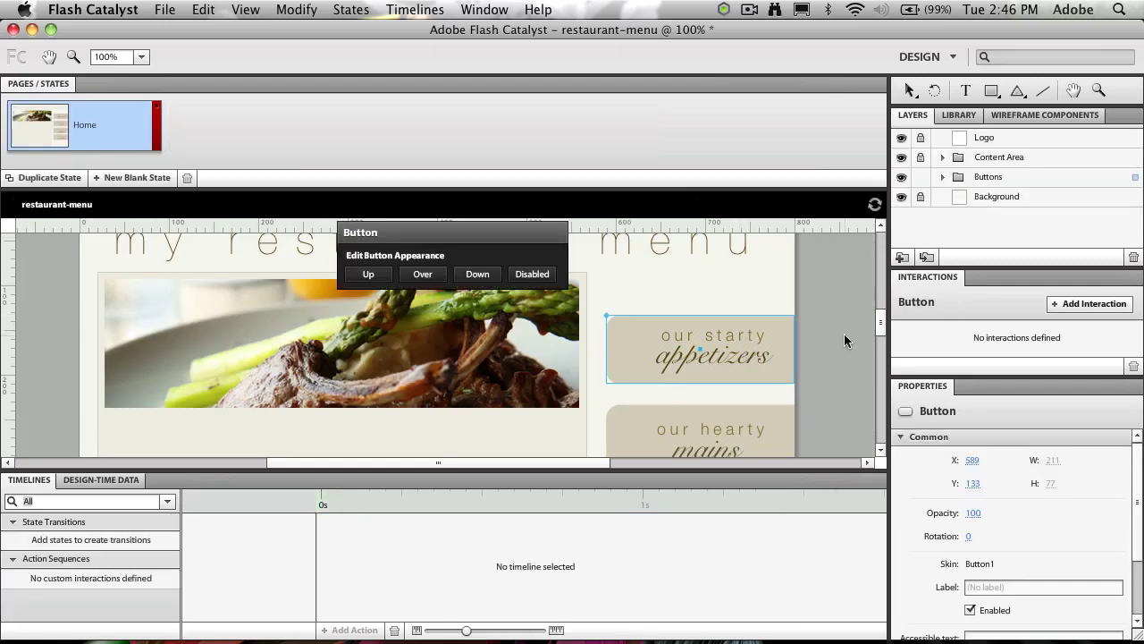
- Convert the three "our hearty mains" artwork items into a Button component
scroll(813, 365, "down", 3)
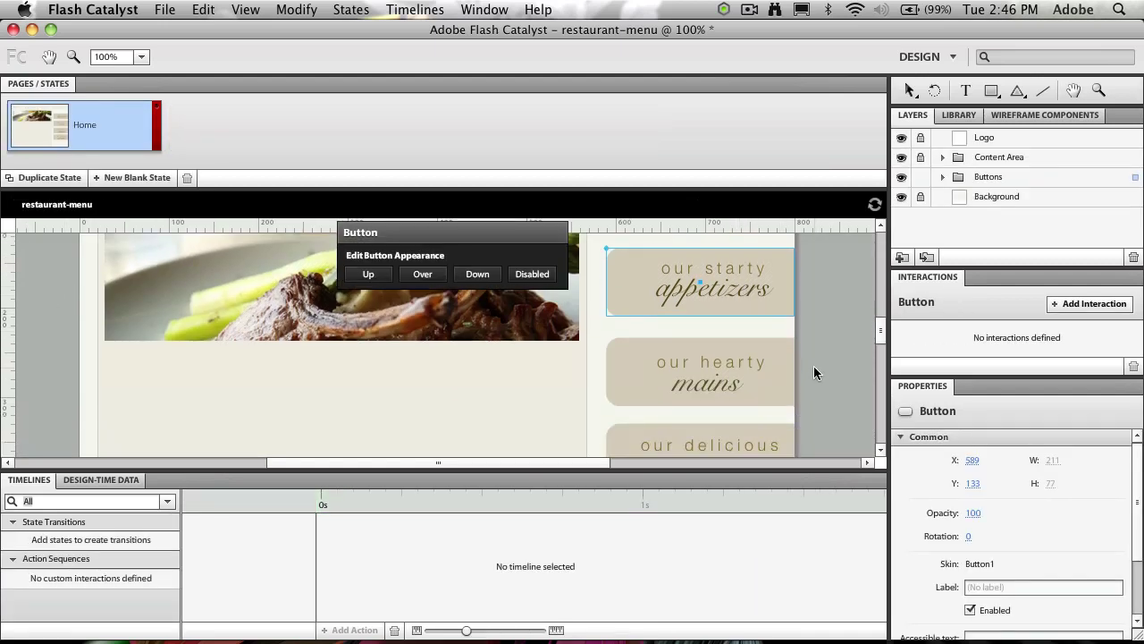
left_click_drag(836, 323, 639, 410)
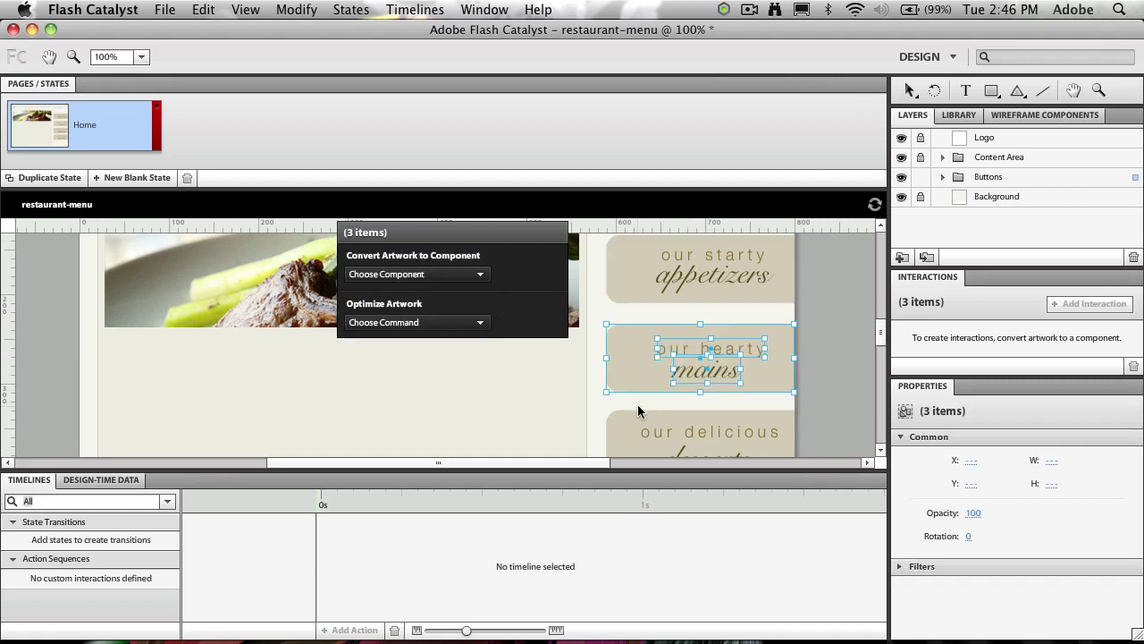
left_click(411, 275)
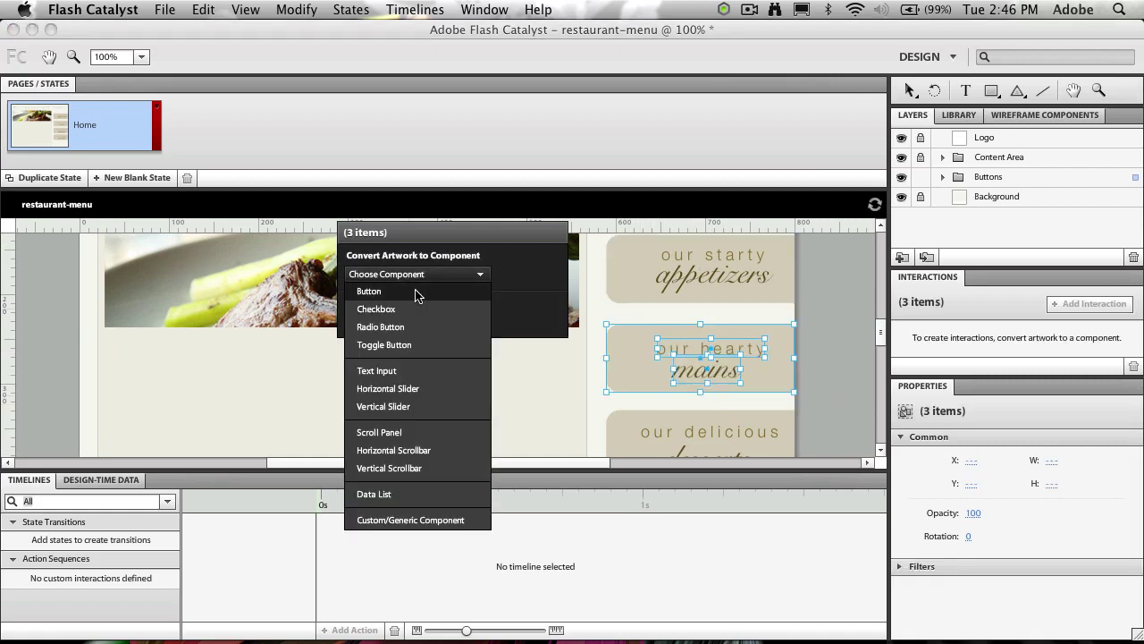
left_click(416, 295)
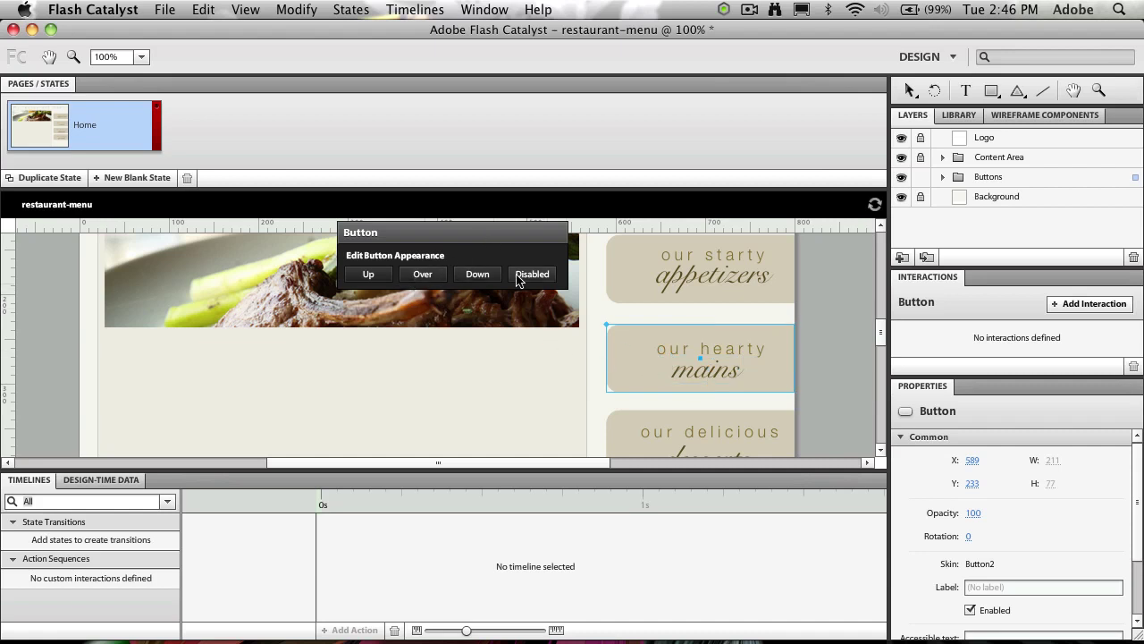
- Convert the three "our delicious desserts" artwork items into a Button component
left_click(833, 315)
scroll(796, 392, "down", 2)
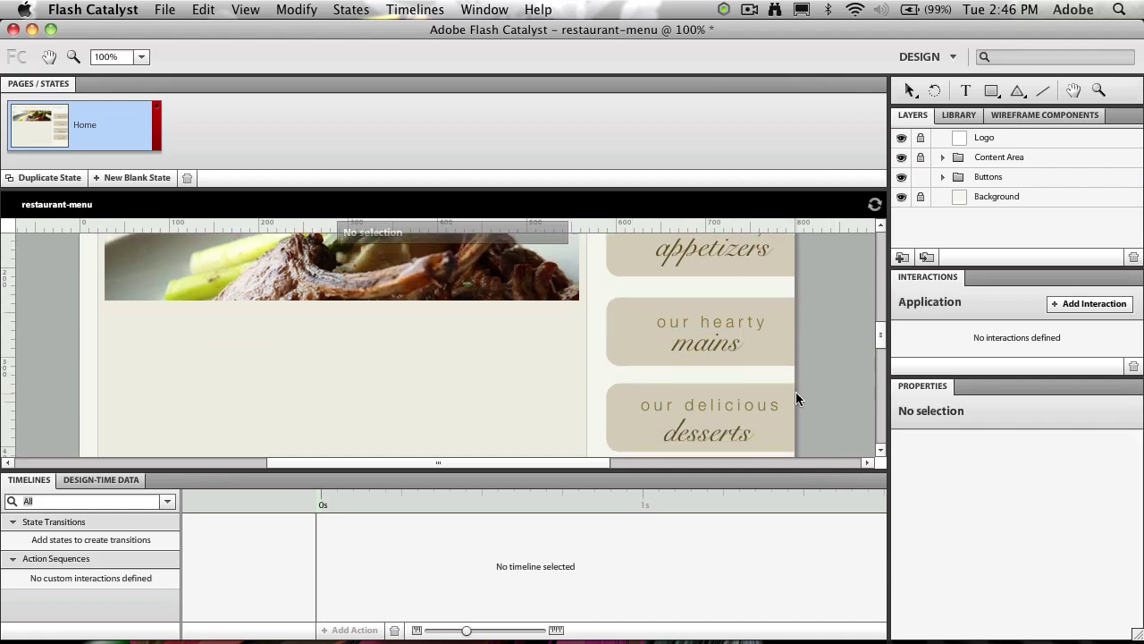
left_click_drag(836, 368, 684, 431)
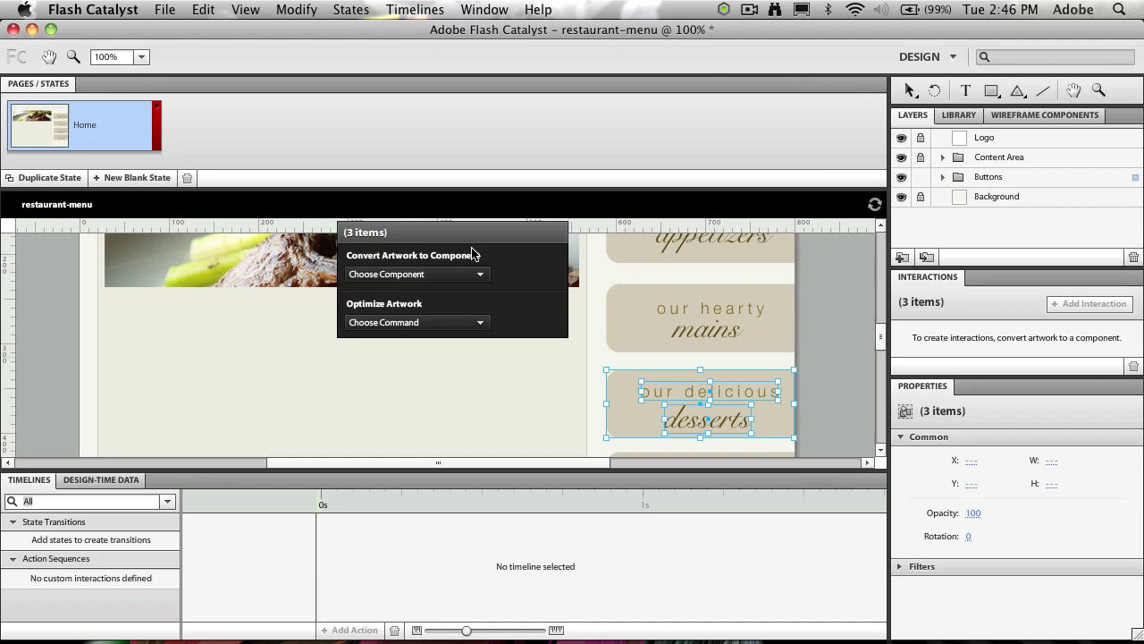
left_click(421, 275)
left_click(431, 305)
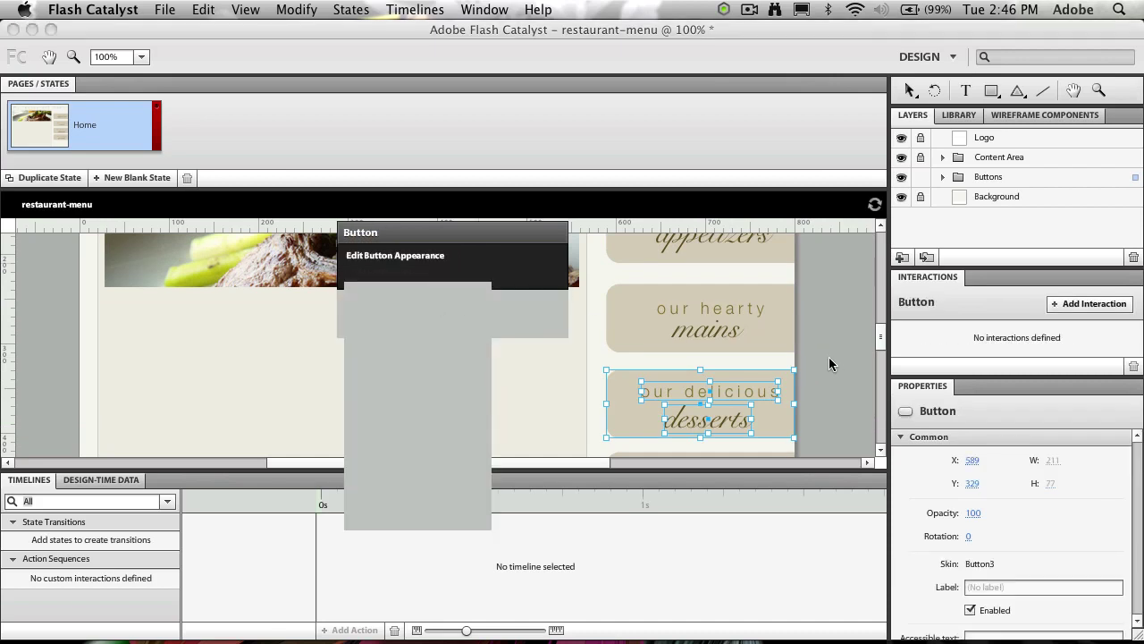
- Convert the three "our special specials" artwork items into a Button component
left_click(828, 357)
scroll(828, 356, "down", 2)
scroll(828, 356, "down", 2)
left_click_drag(828, 358, 670, 436)
left_click(404, 274)
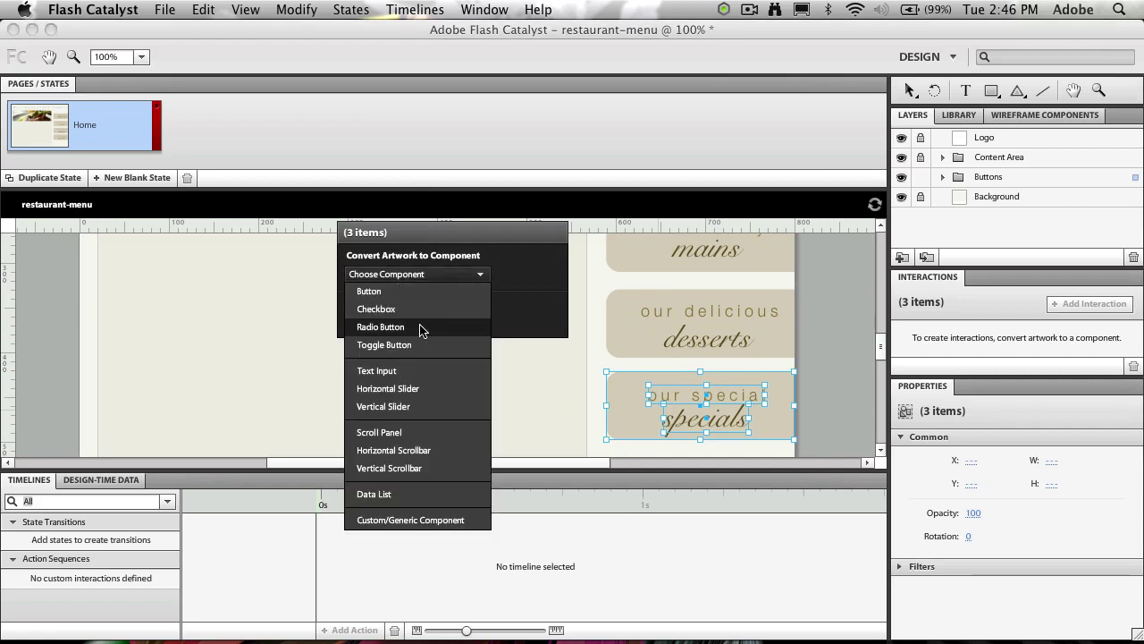
left_click(408, 294)
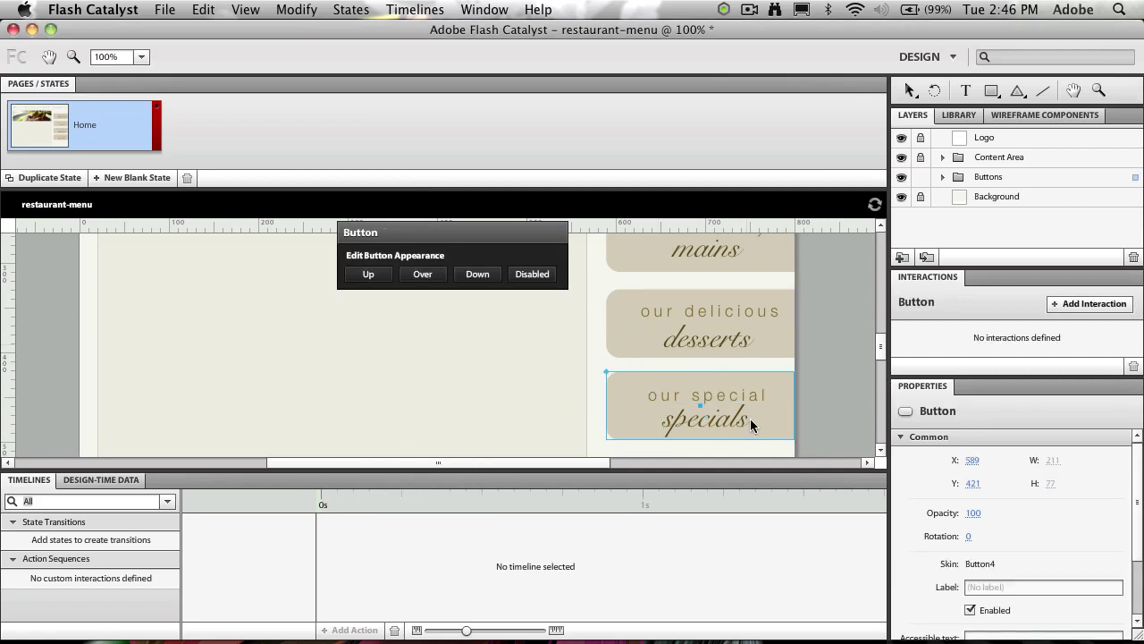
- Unlock the Content Area layer and hide it in the Home state
left_click(800, 303)
scroll(799, 302, "up", 3)
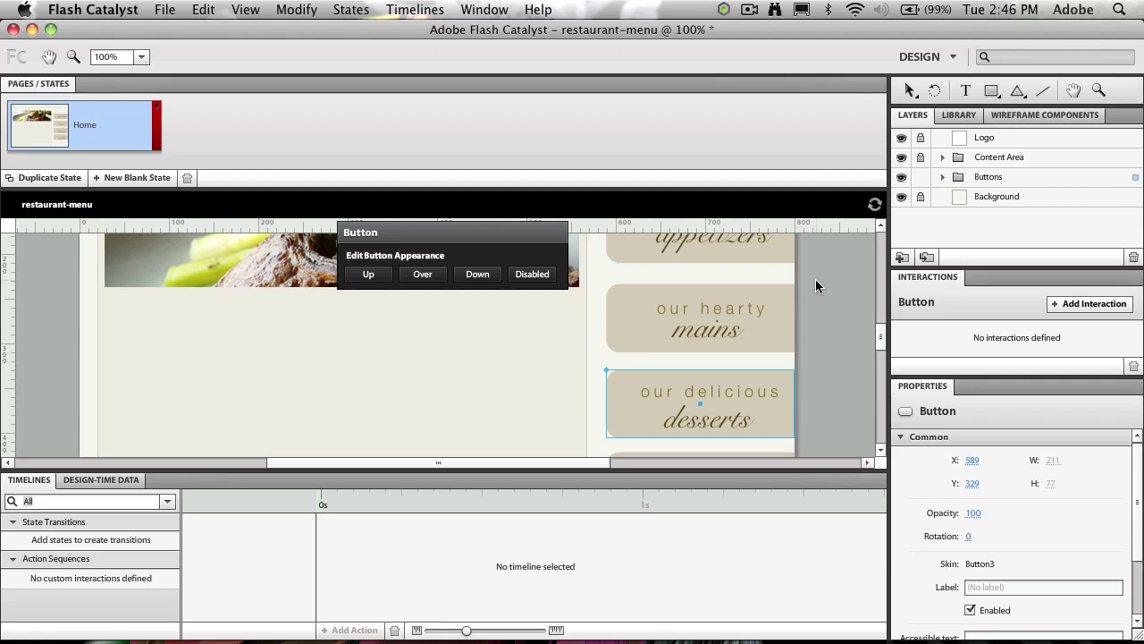
left_click(816, 281)
scroll(809, 322, "up", 3)
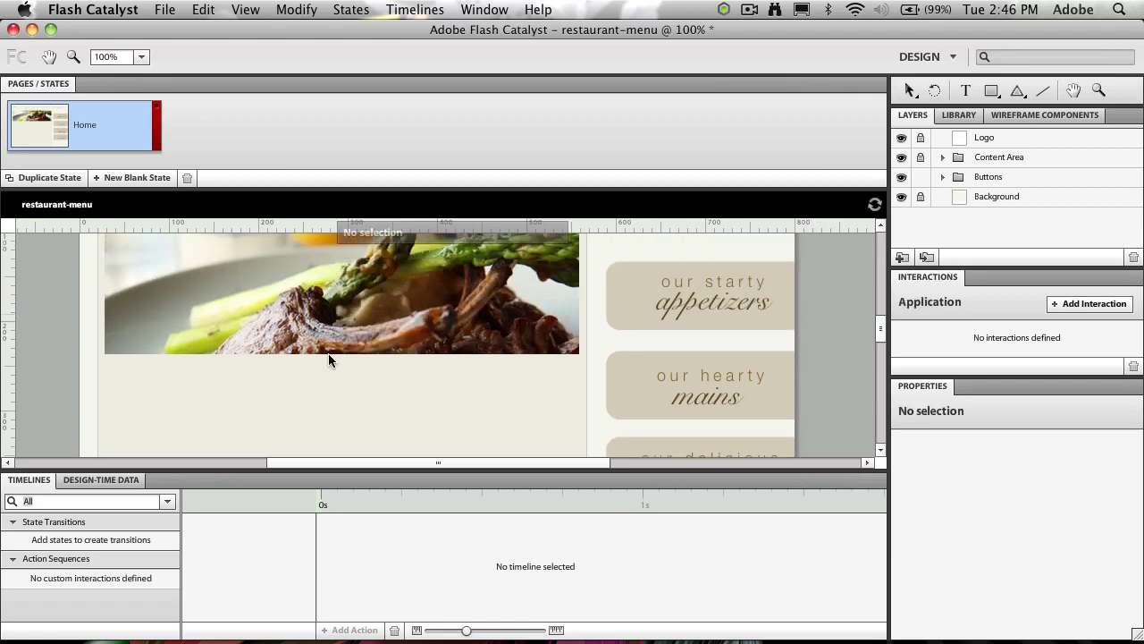
scroll(329, 353, "up", 1)
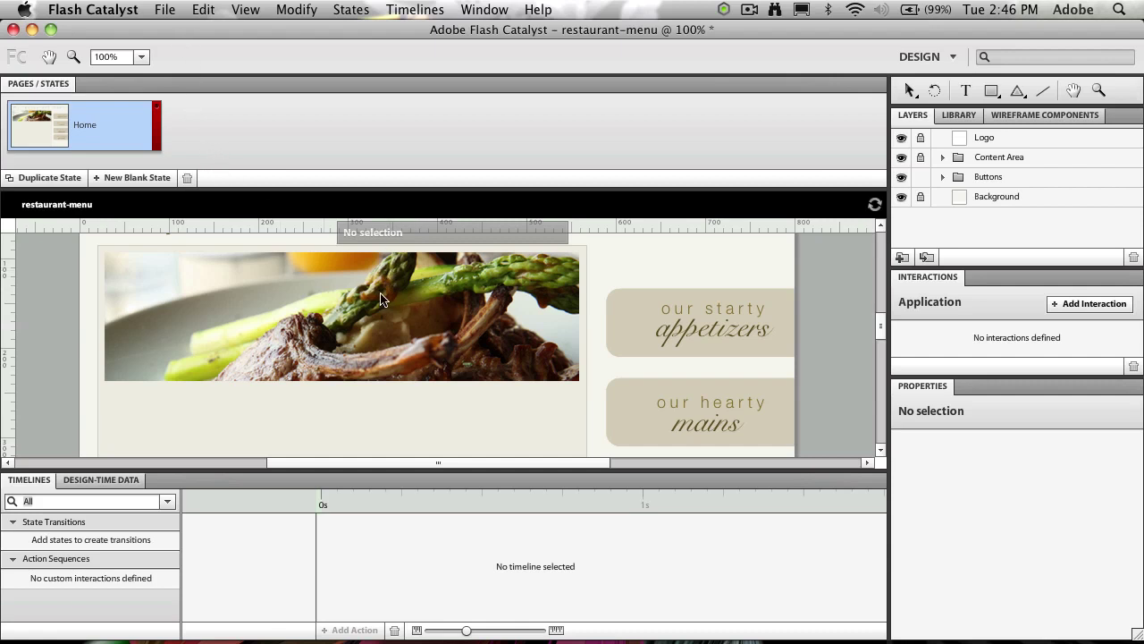
scroll(351, 298, "up", 3)
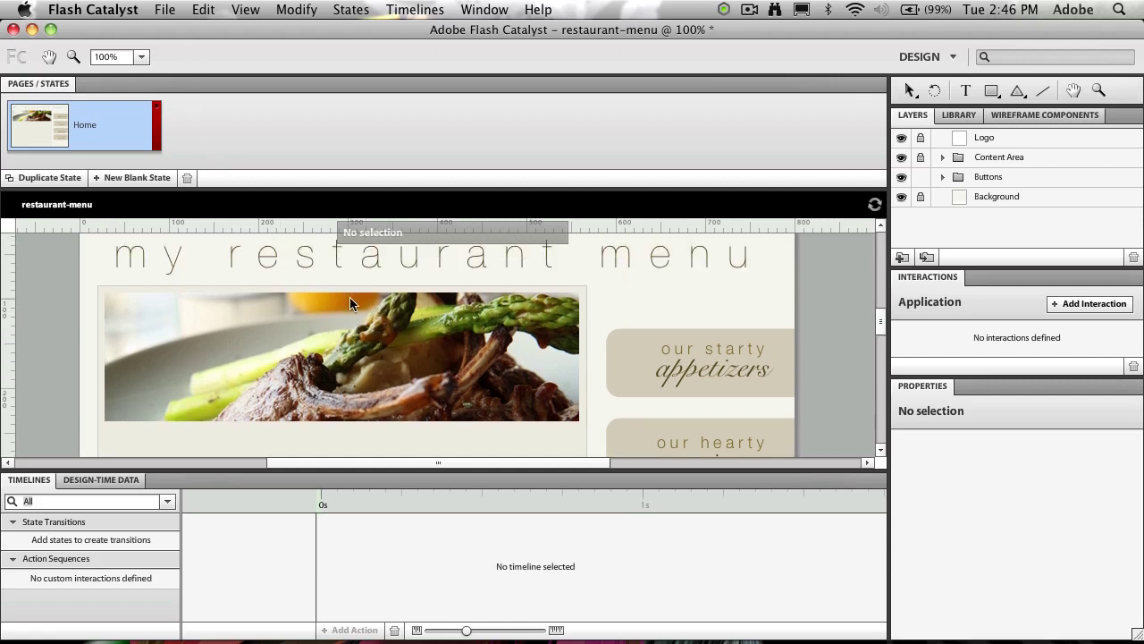
scroll(295, 340, "down", 3)
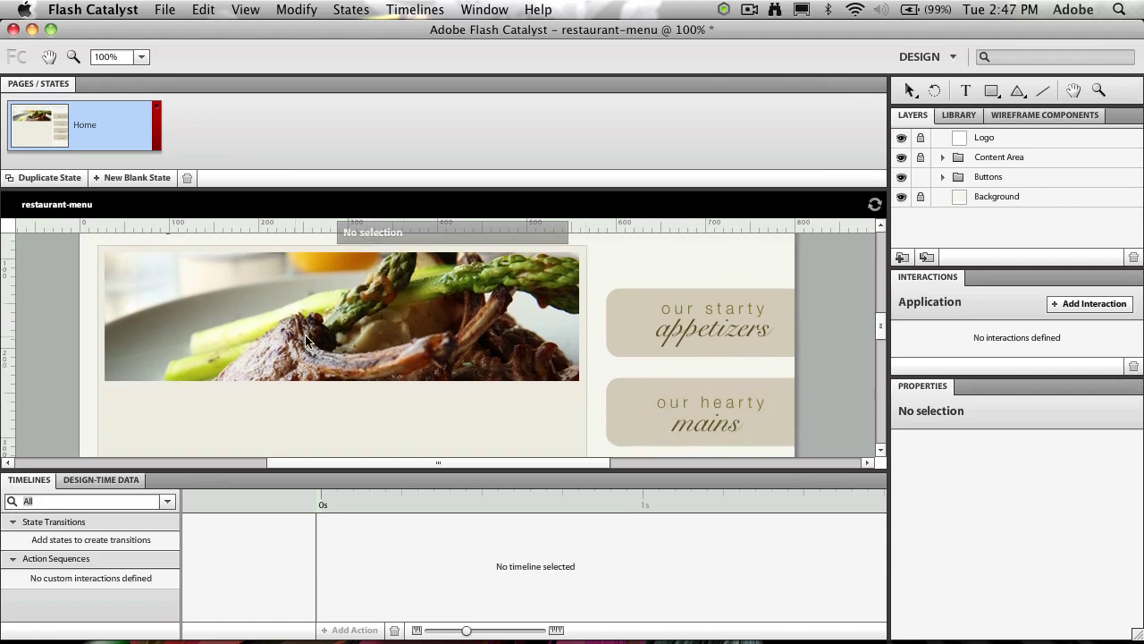
left_click(921, 158)
left_click(902, 158)
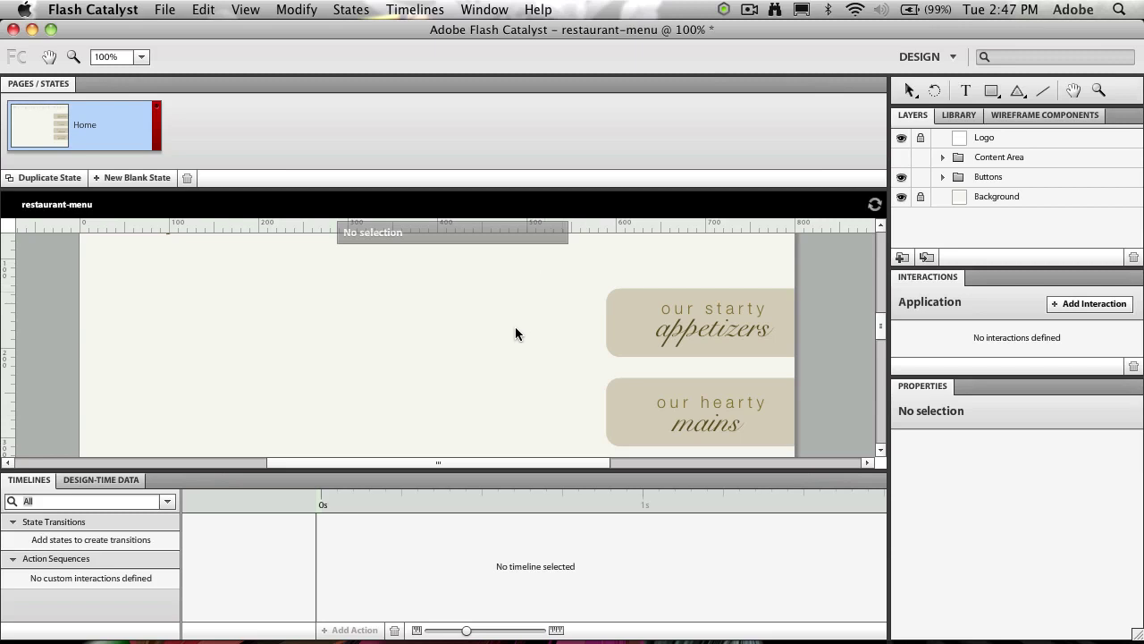
- Duplicate the Home state and rename the copy "Mains"
scroll(508, 322, "up", 3)
scroll(509, 321, "down", 5)
scroll(509, 324, "down", 2)
scroll(507, 323, "up", 5)
scroll(394, 352, "up", 3)
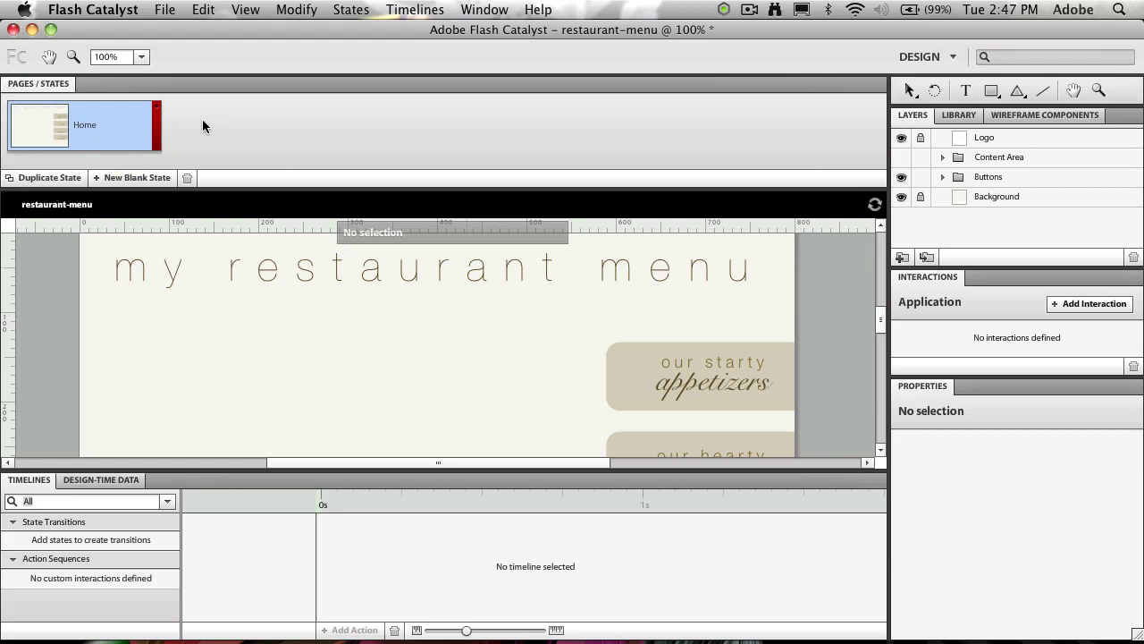
left_click(19, 178)
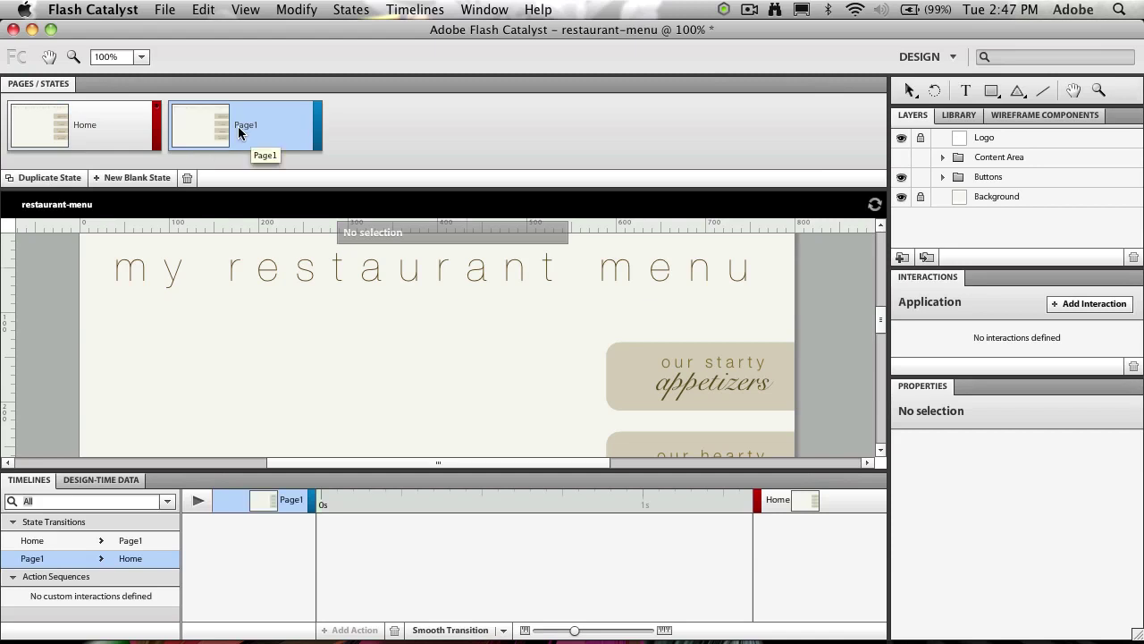
double_click(239, 126)
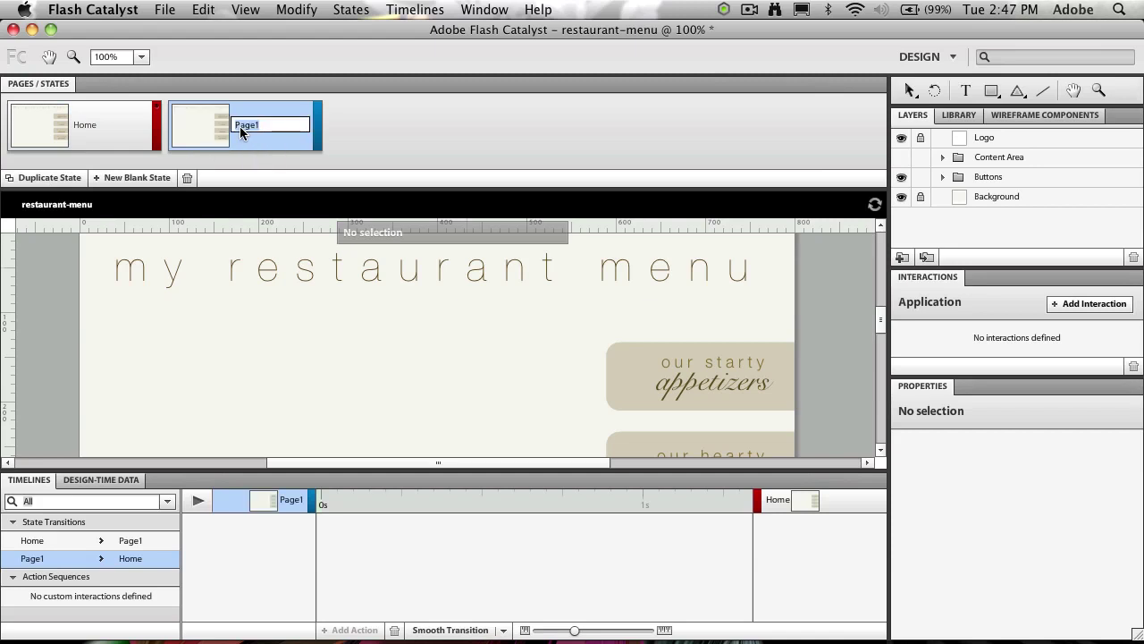
type("Mains")
key("Return")
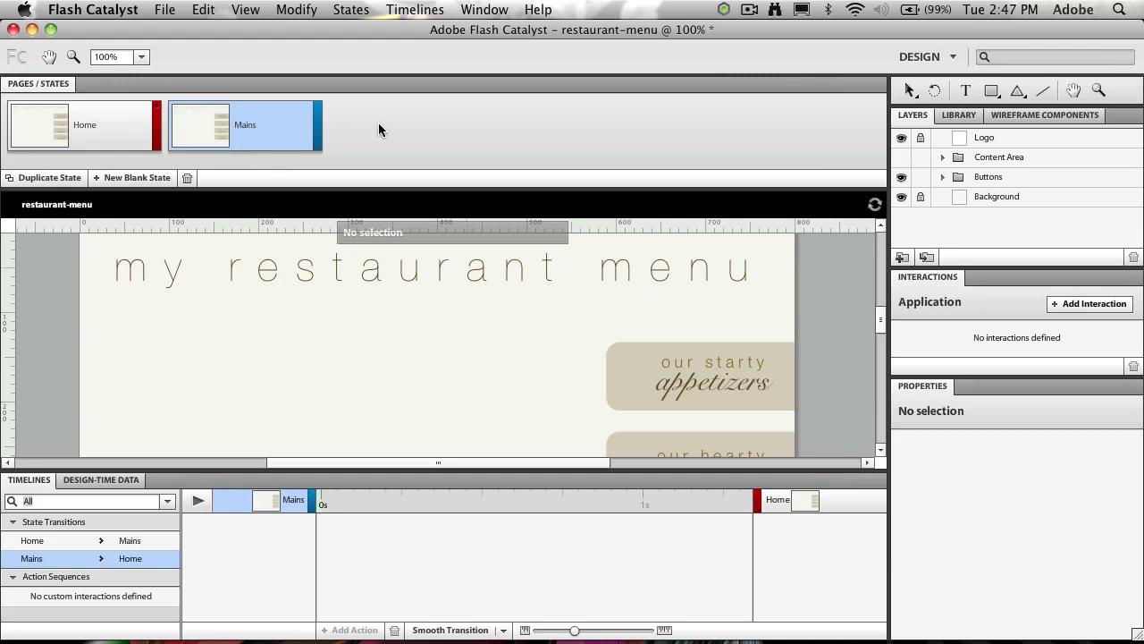
- Compare the Home and Mains states, and make the Content Area layer visible in Mains
left_click(149, 134)
left_click(213, 136)
left_click(70, 135)
left_click(232, 130)
left_click(902, 159)
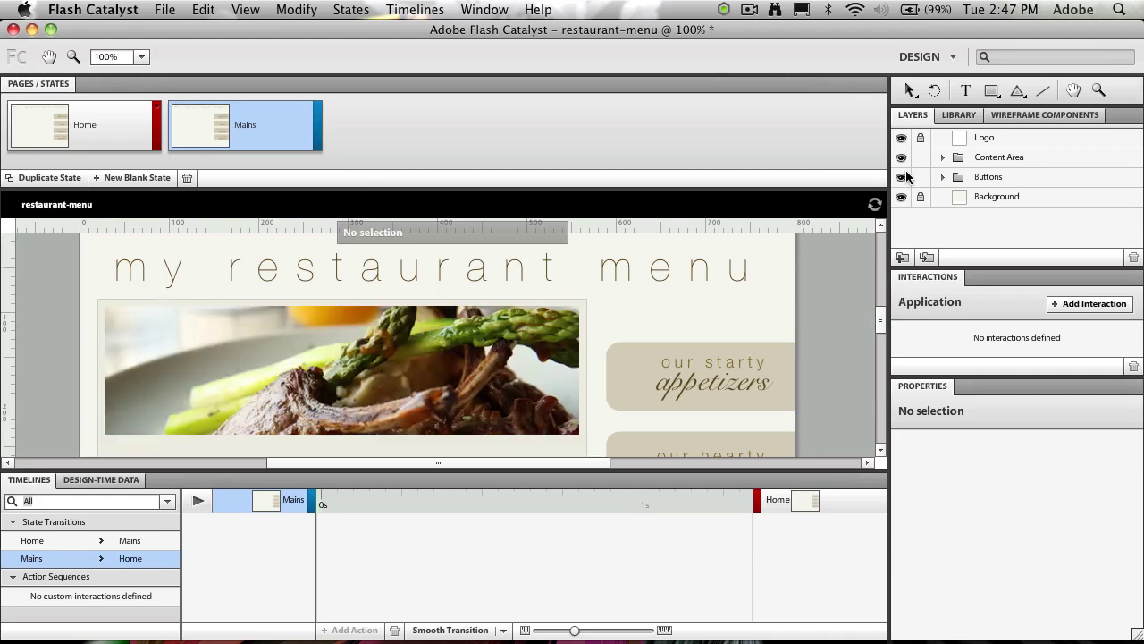
- In the Mains state, select the appetizers, desserts and specials buttons together and shift them right to about X 683, partly off the artboard
scroll(830, 321, "down", 3)
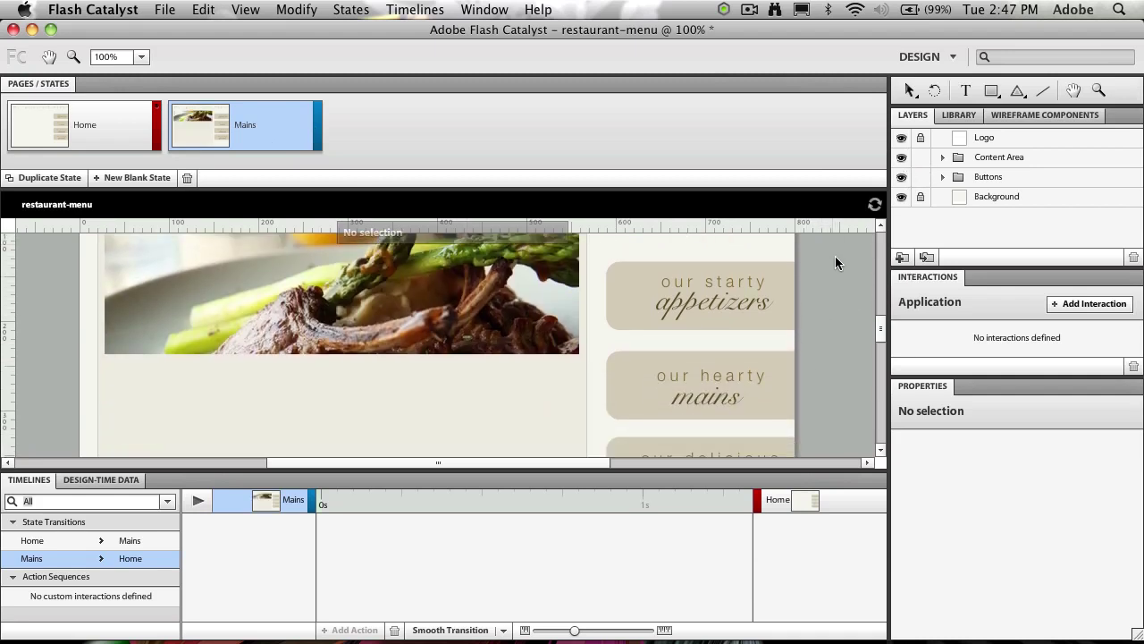
left_click(694, 322)
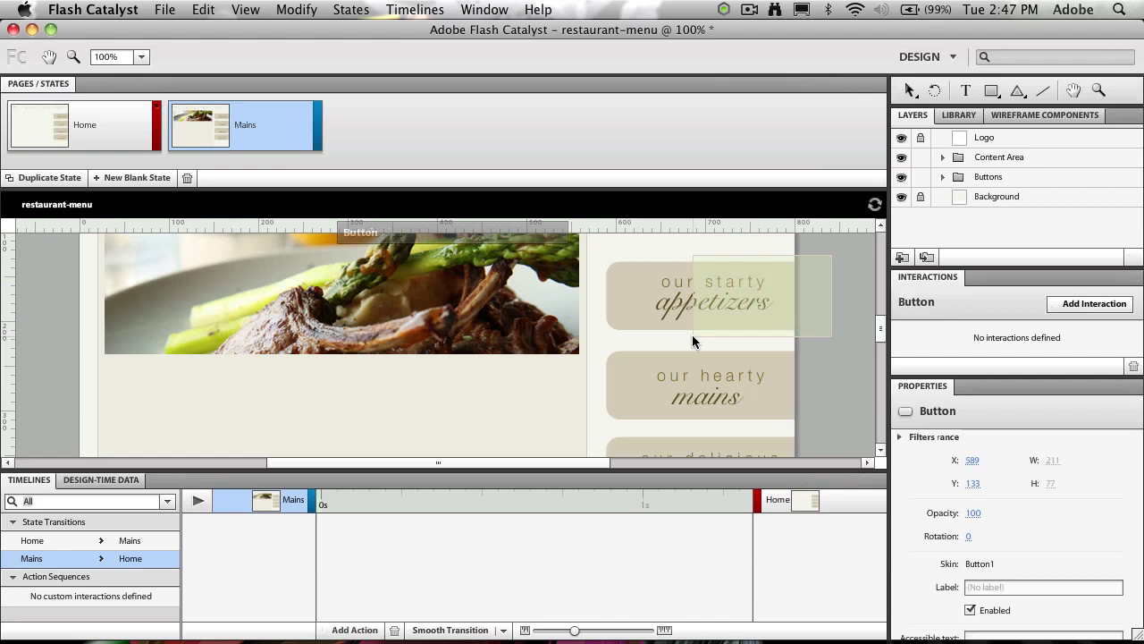
scroll(834, 344, "down", 4)
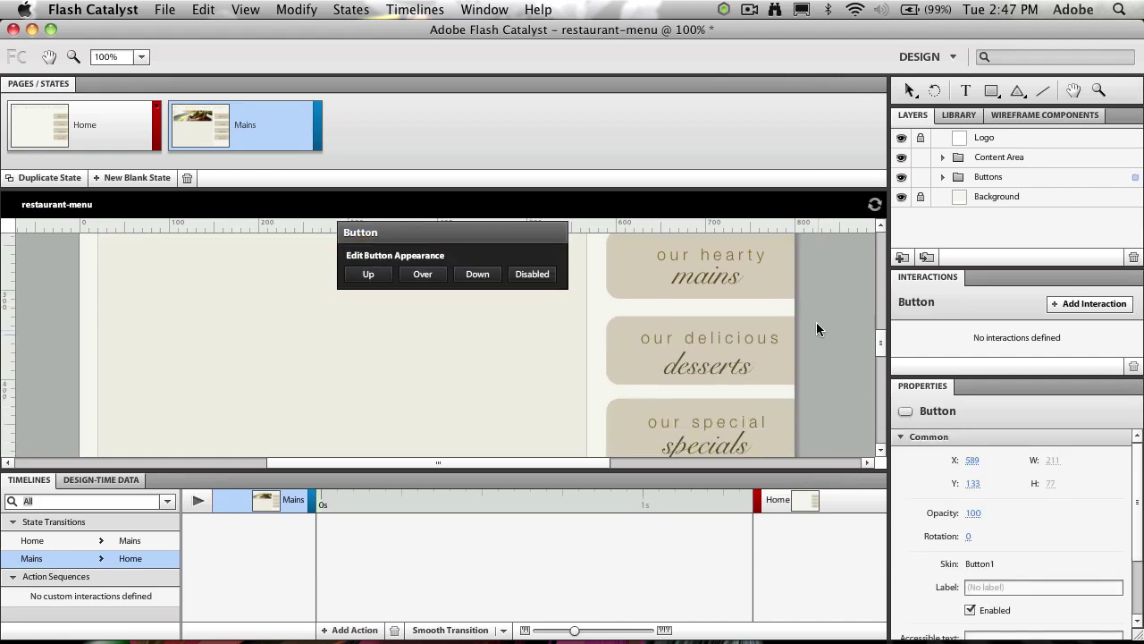
left_click_drag(822, 307, 690, 390)
left_click_drag(831, 406, 617, 452)
scroll(800, 417, "up", 2)
scroll(799, 416, "up", 2)
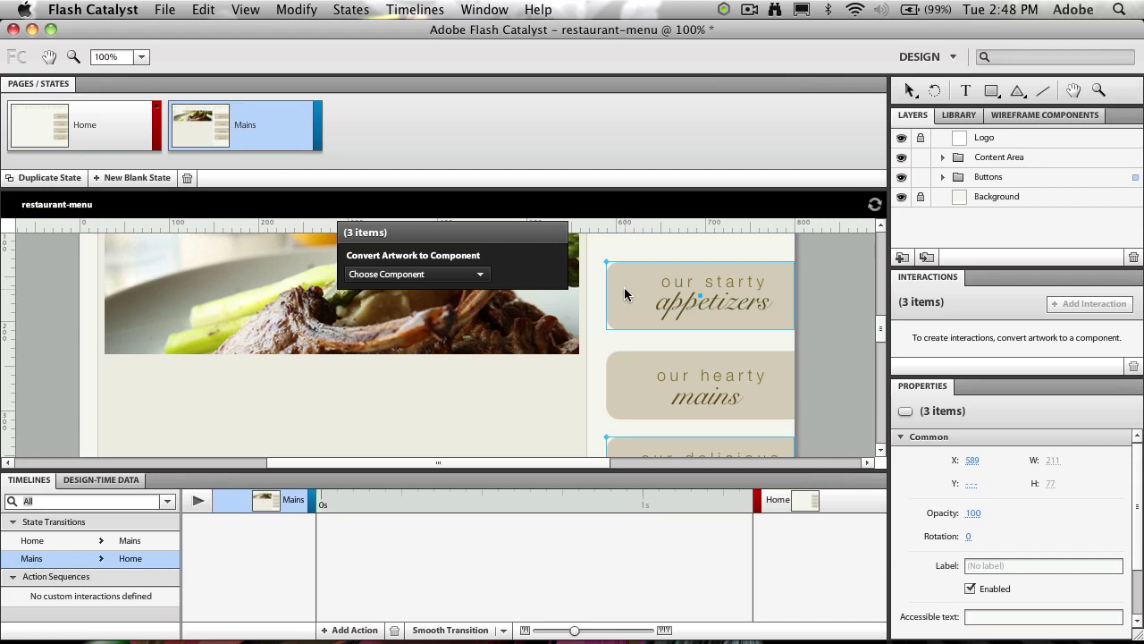
left_click_drag(624, 293, 712, 292)
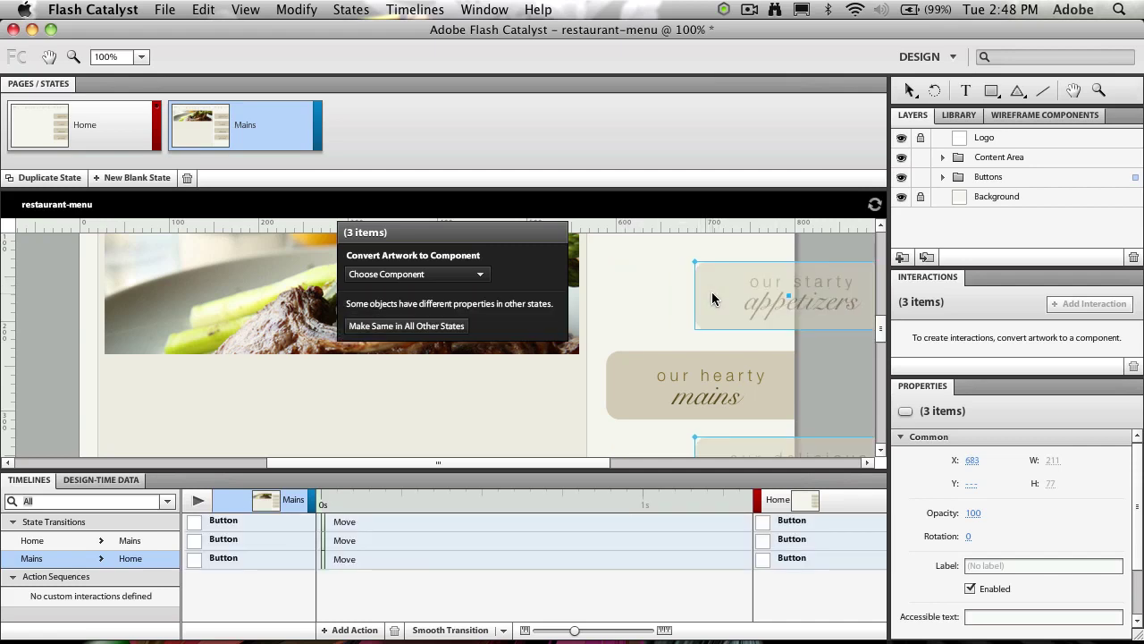
left_click(852, 248)
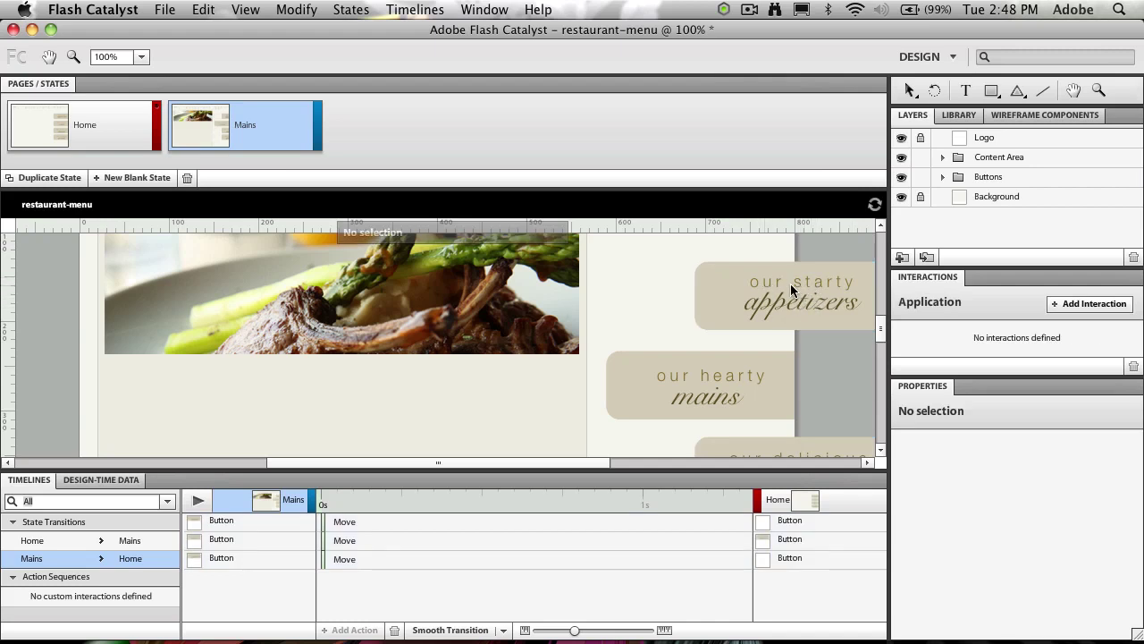
- Draw a text box about 530 by 111 below the food photo in the Mains state and enter "Lorem ipsum dolor sit amet."
scroll(783, 356, "down", 3)
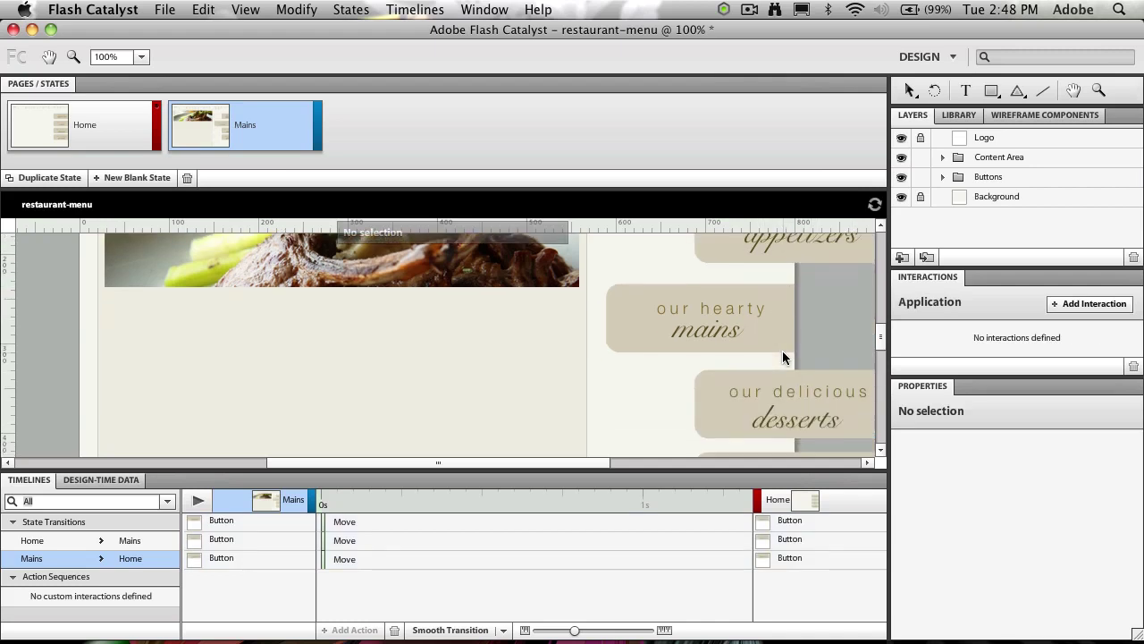
scroll(782, 350, "down", 6)
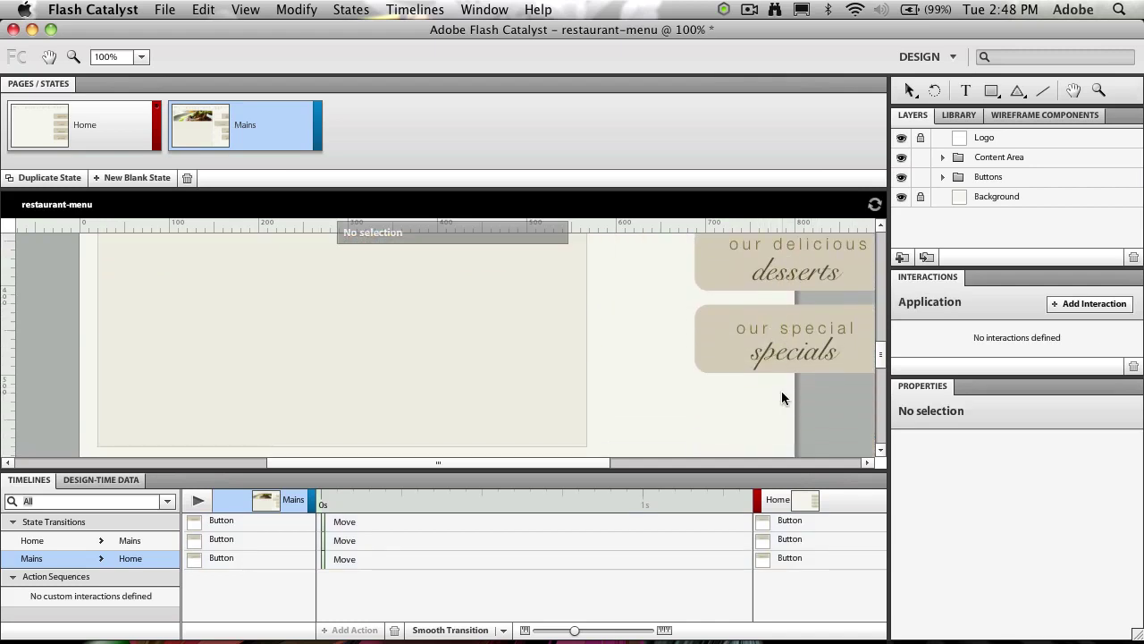
scroll(859, 432, "up", 7)
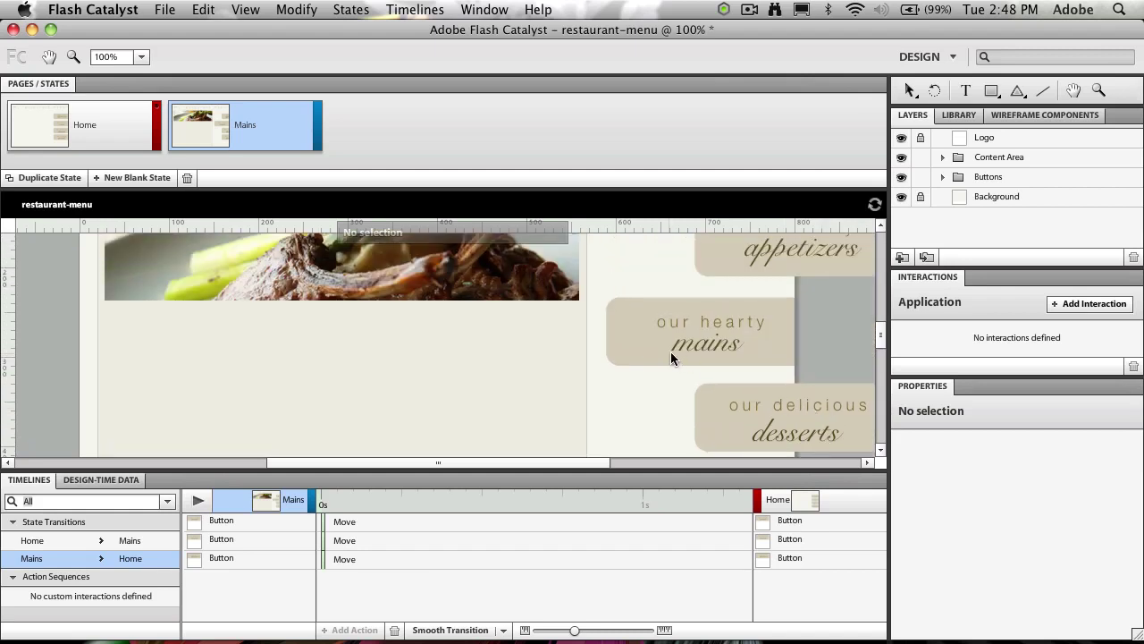
scroll(738, 344, "up", 5)
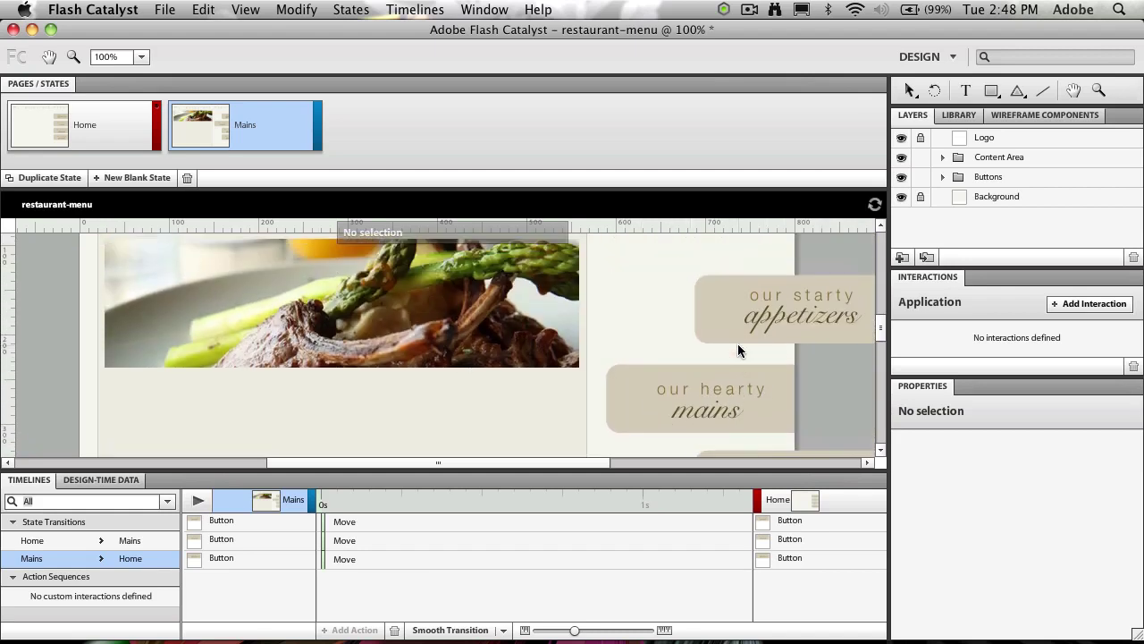
scroll(447, 365, "down", 5)
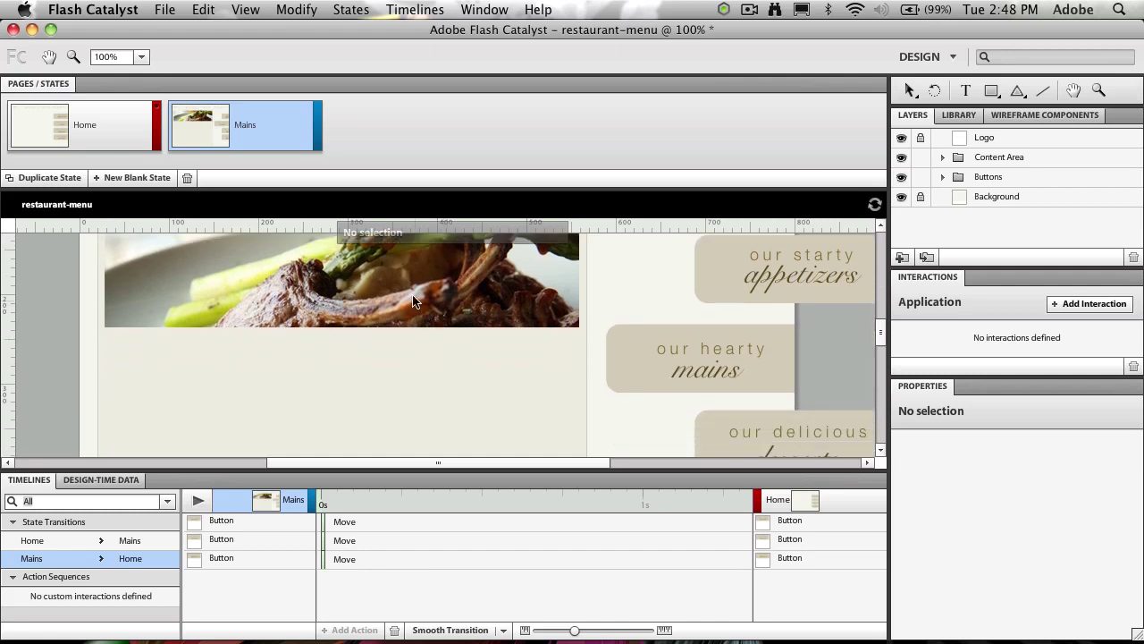
scroll(243, 313, "up", 2)
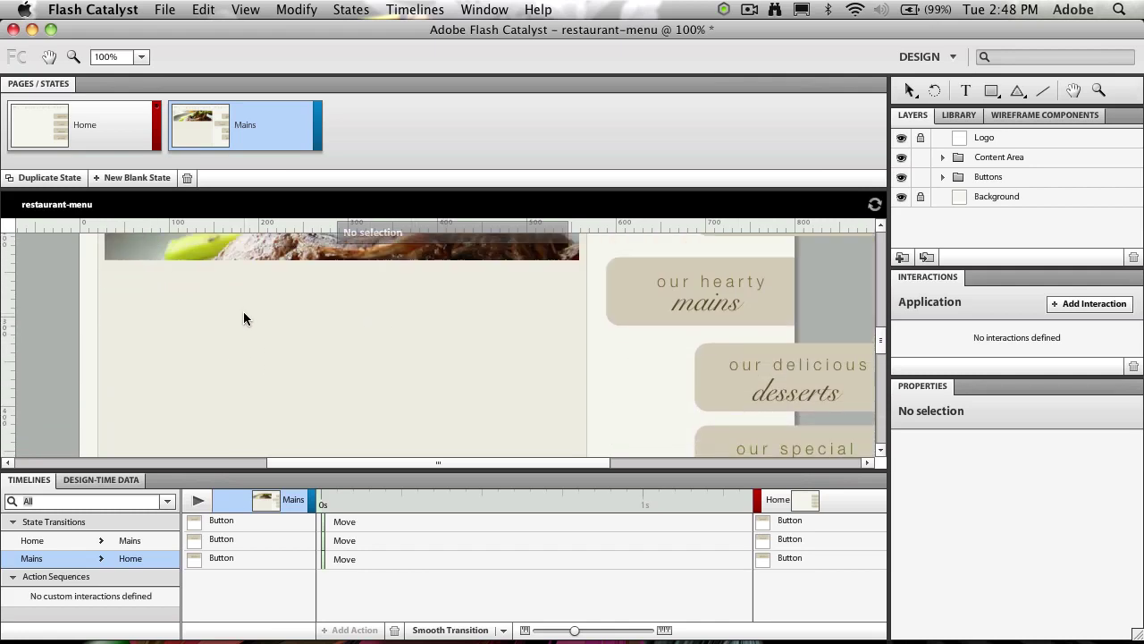
key("t")
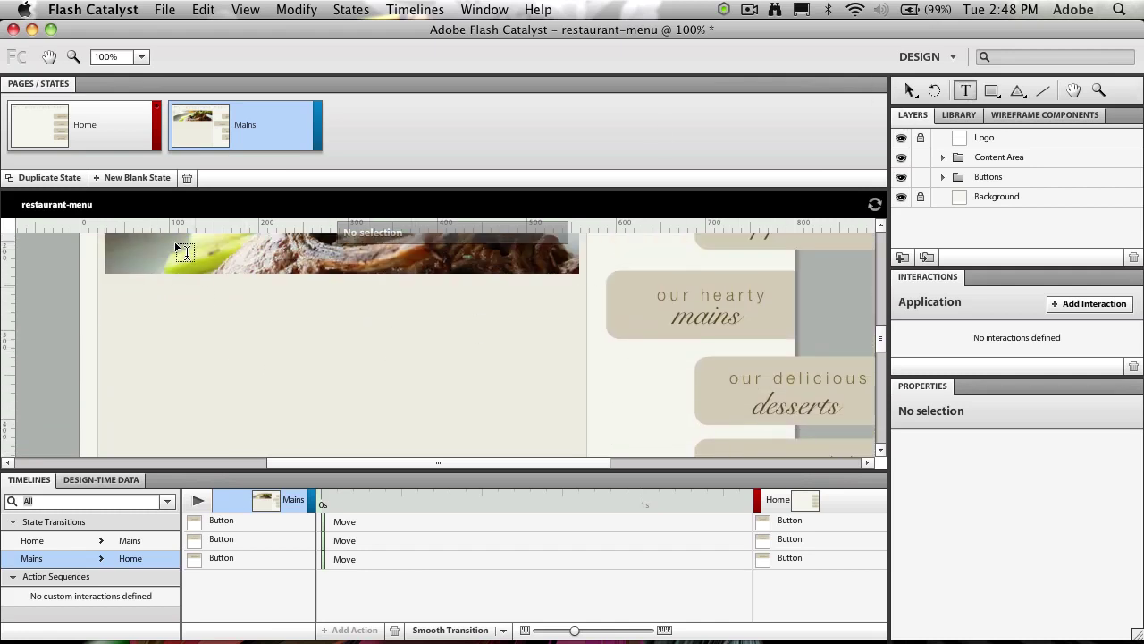
left_click(114, 289)
left_click_drag(204, 325, 582, 385)
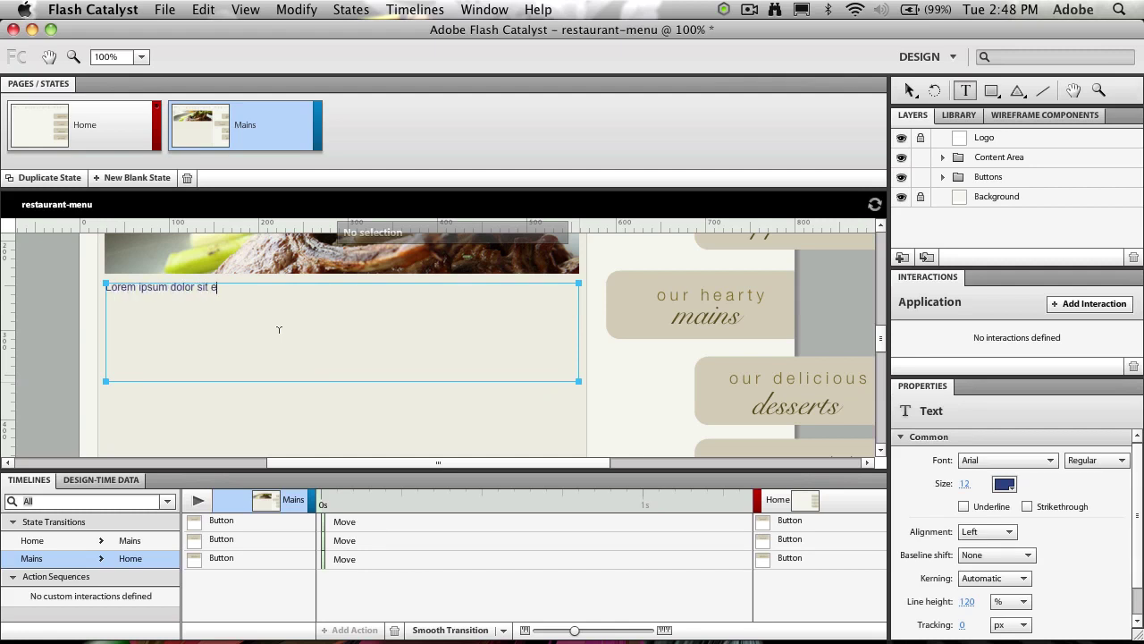
type(".")
- Copy the lorem ipsum sentence and paste it seven times after itself to build a paragraph
key("super+a")
key("super+c")
key("Right")
key("super+v")
key("super+v")
key("super+v")
key("super+v")
key("super+v")
key("super+v")
key("super+v")
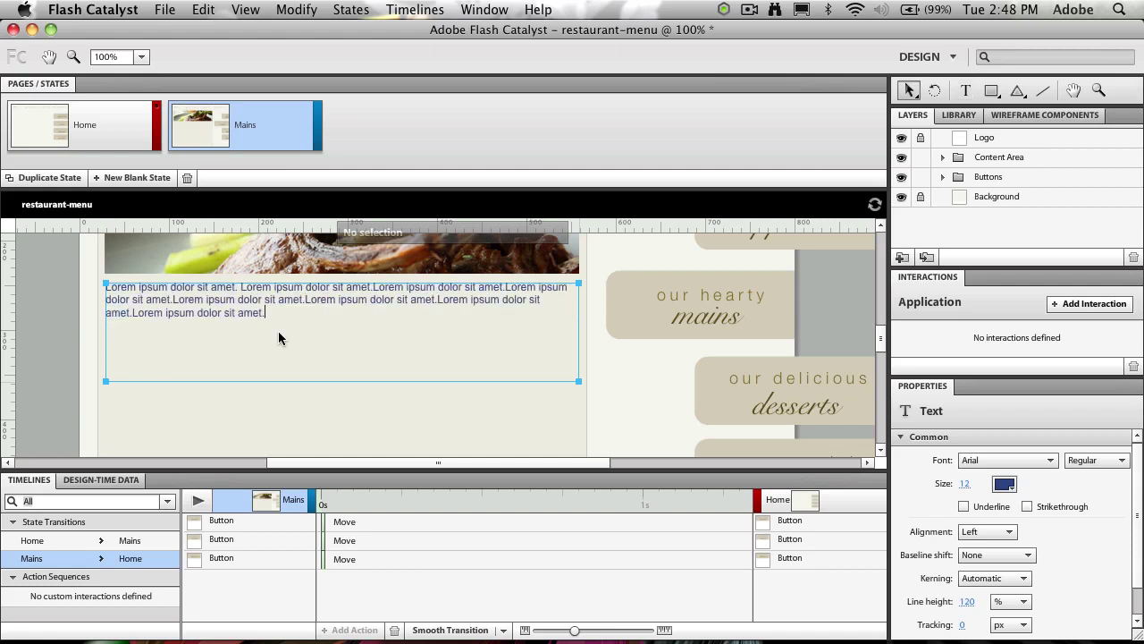
- Duplicate the whole lorem ipsum paragraph beneath itself, separated by a blank line
key("super+a")
key("super+c")
key("Right")
key("Return")
key("Return")
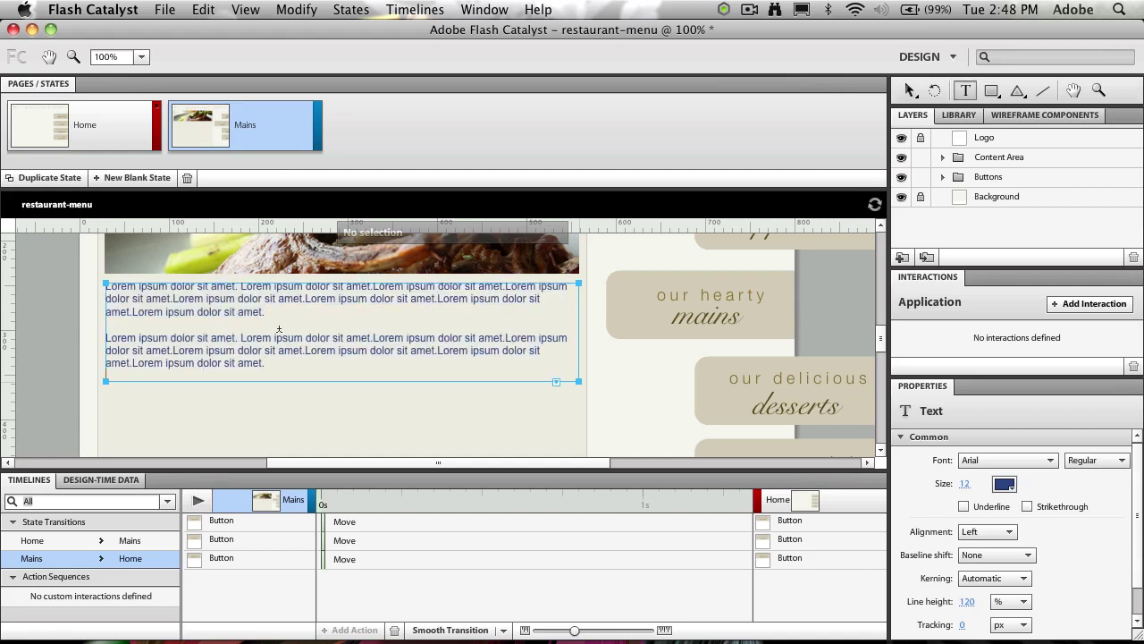
key("super+v")
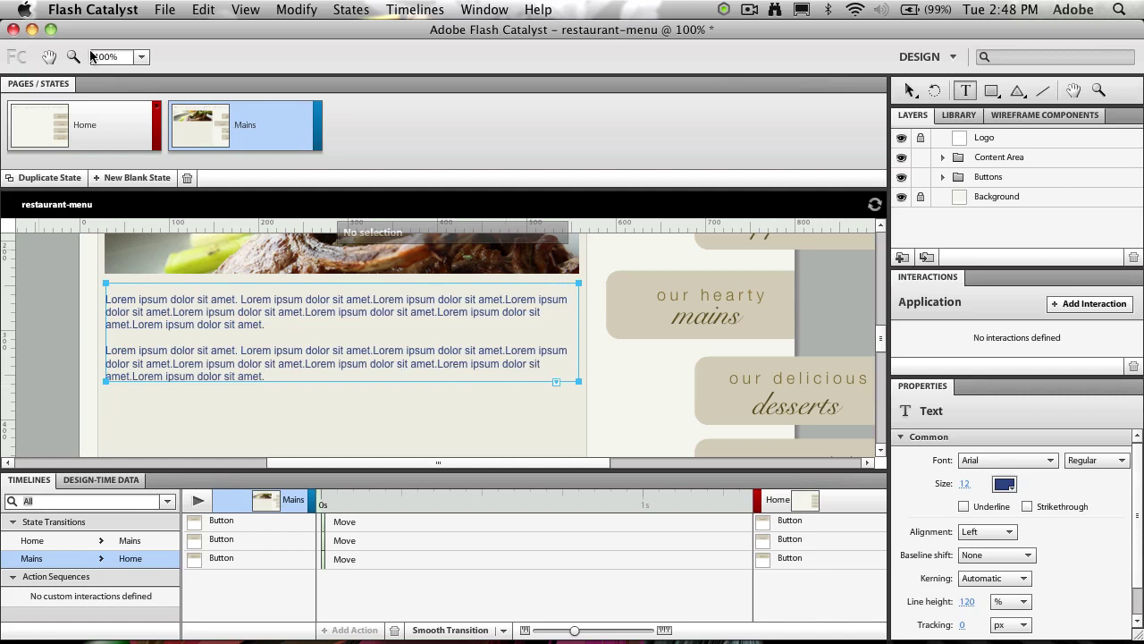
- Stretch the lorem ipsum text box downward to a height of about 195
left_click(911, 90)
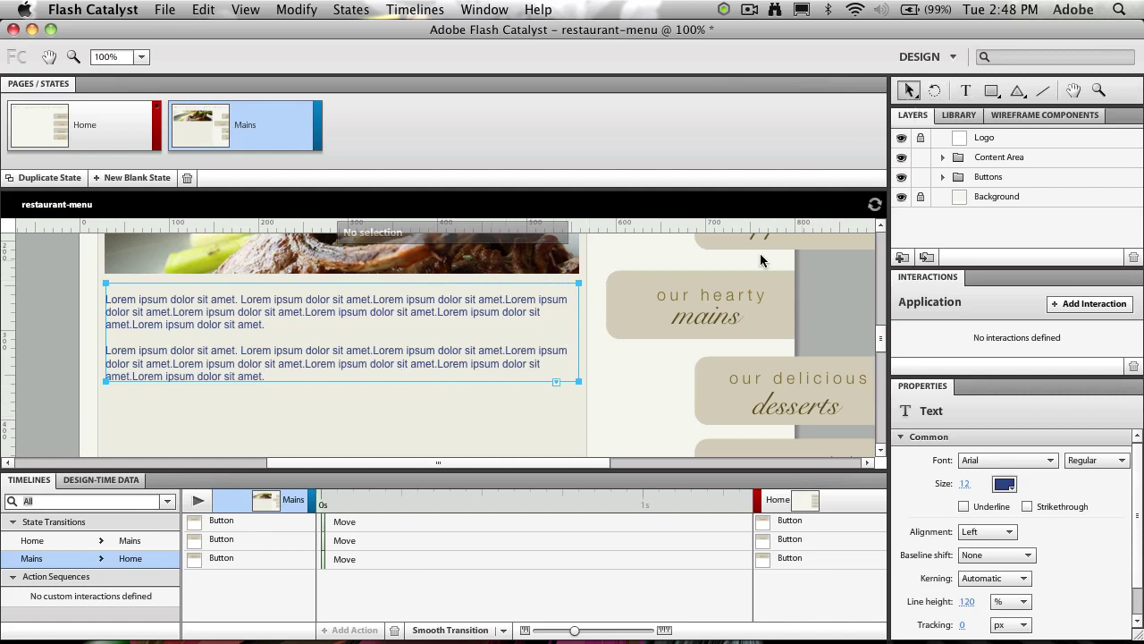
left_click(312, 396)
left_click(432, 381)
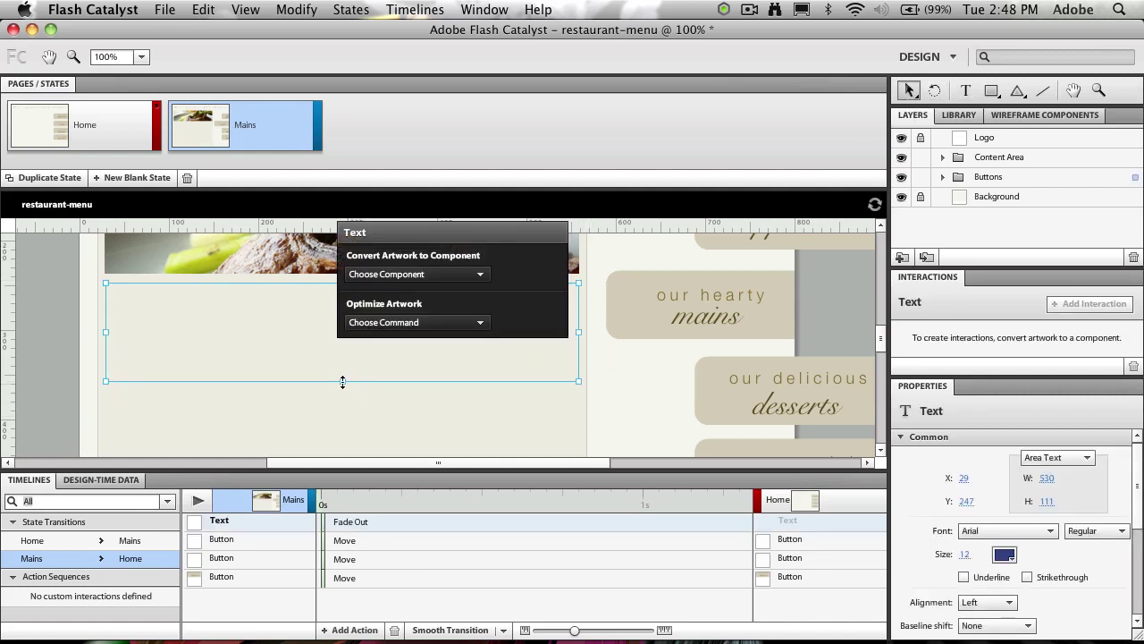
left_click_drag(342, 382, 342, 457)
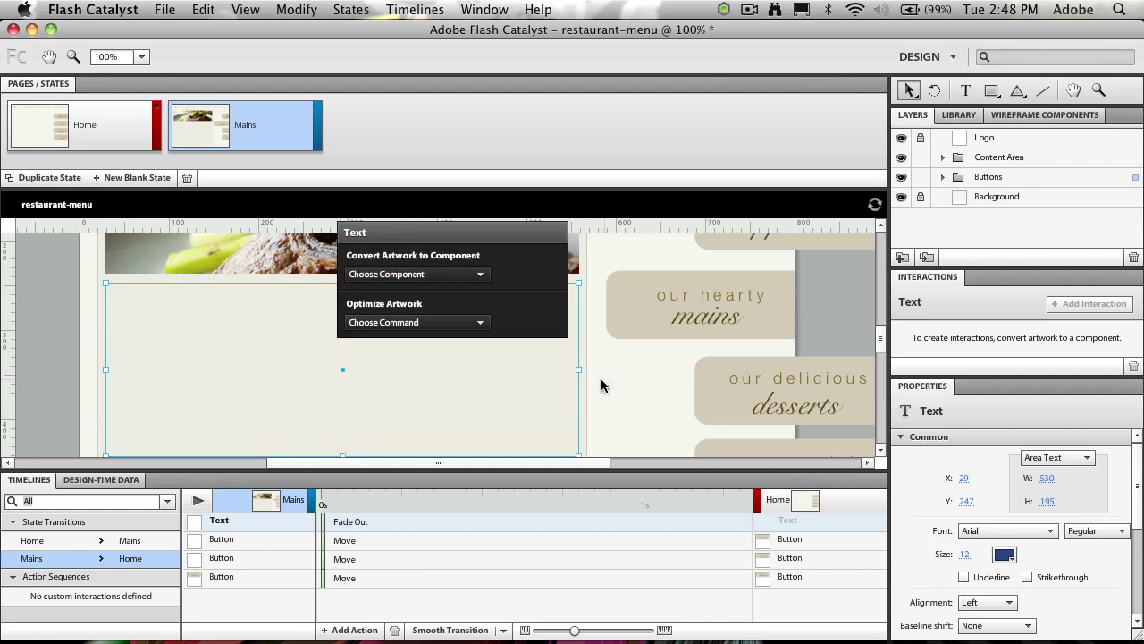
left_click(600, 380)
- Check the content box and the sublayers of the Content Area layer for the text box
scroll(600, 380, "down", 3)
scroll(417, 348, "up", 2)
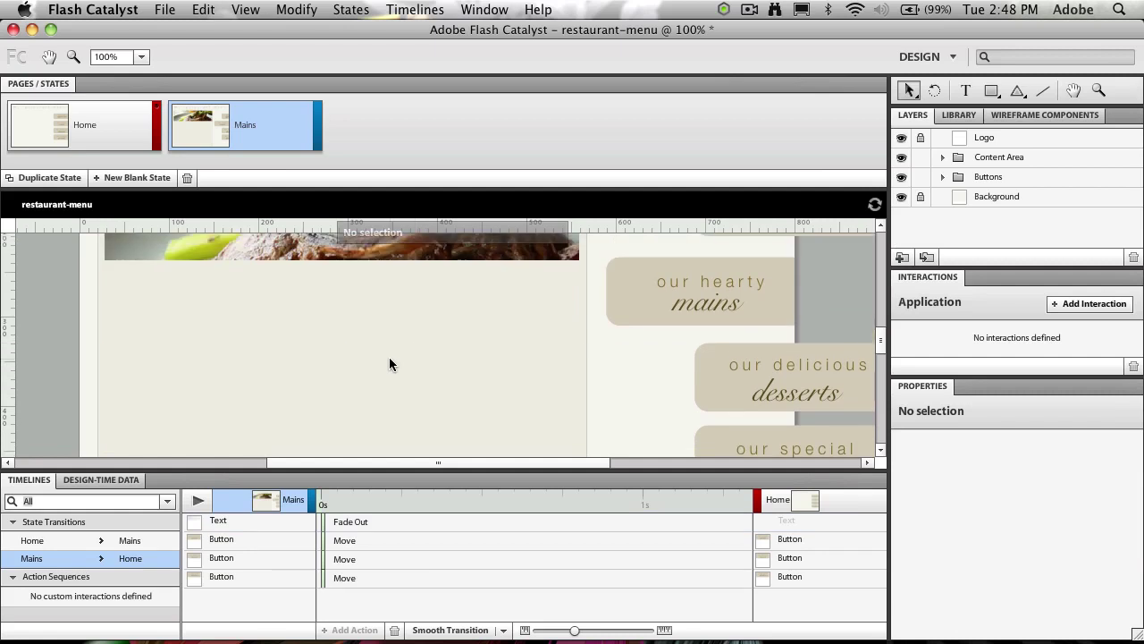
left_click(389, 358)
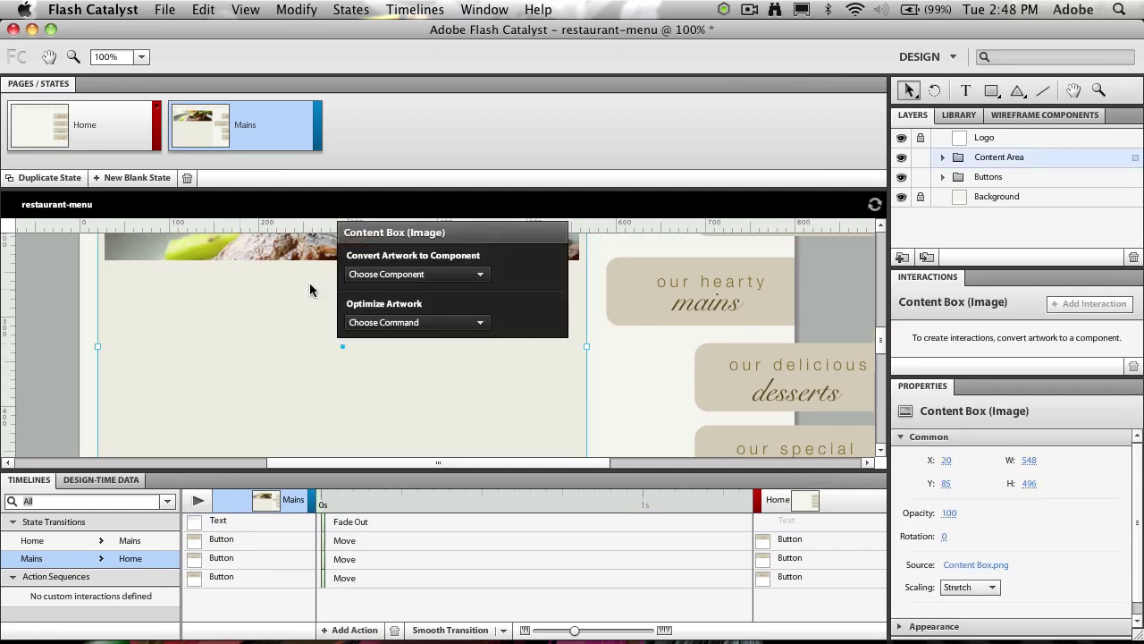
left_click(943, 158)
left_click(959, 177)
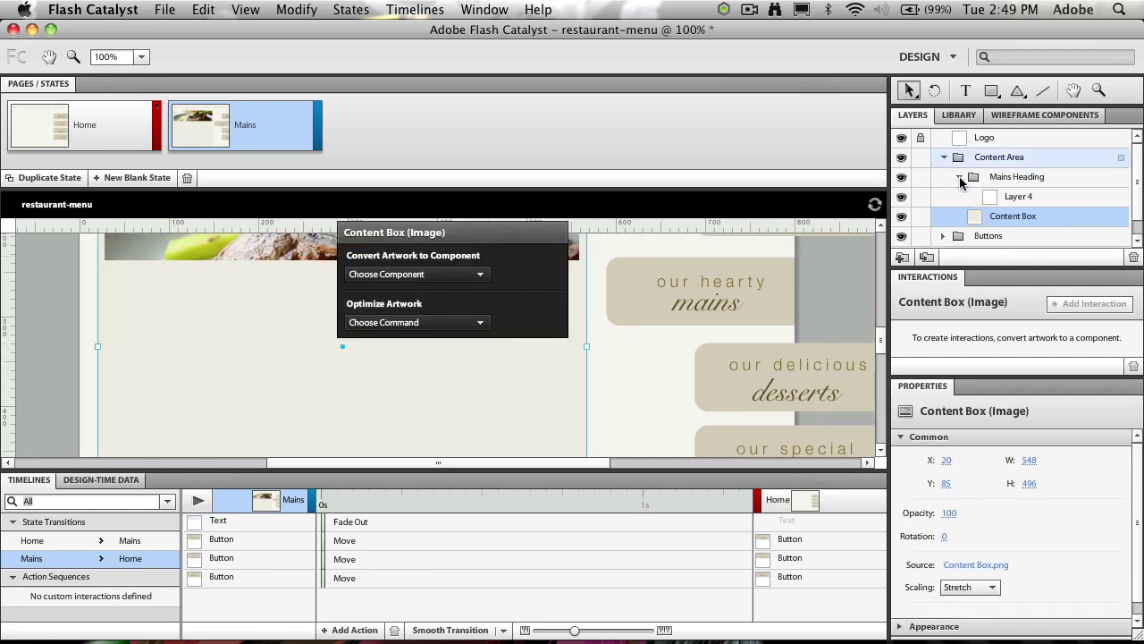
left_click(958, 176)
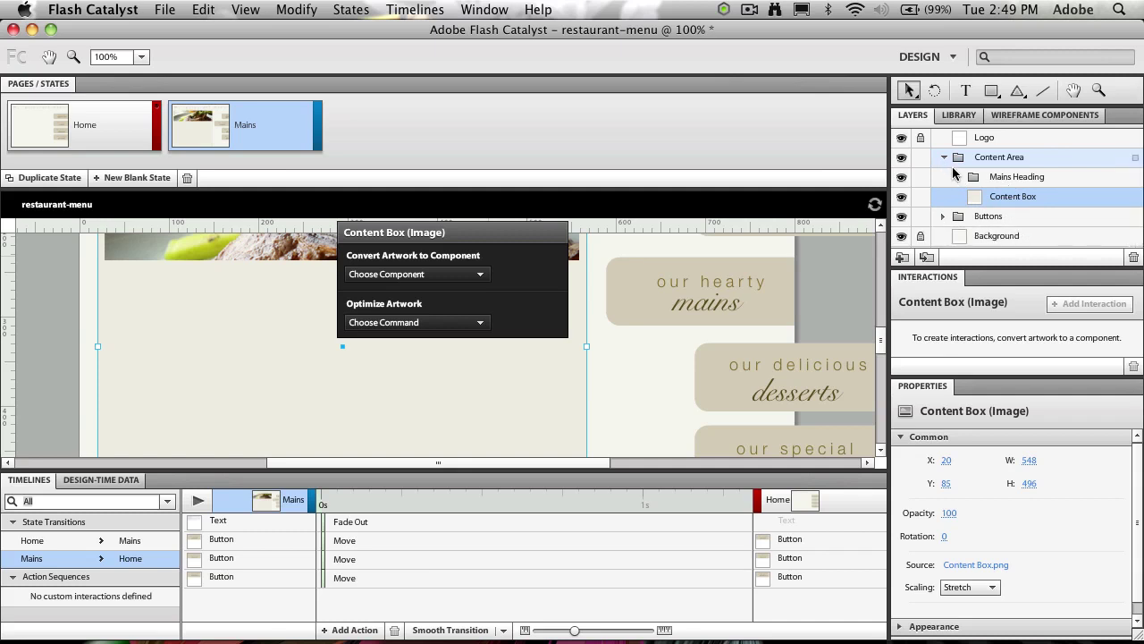
left_click(943, 158)
- Select the text through the Mains-to-Home transition and compare it with the Home-to-Mains transition
left_click(966, 90)
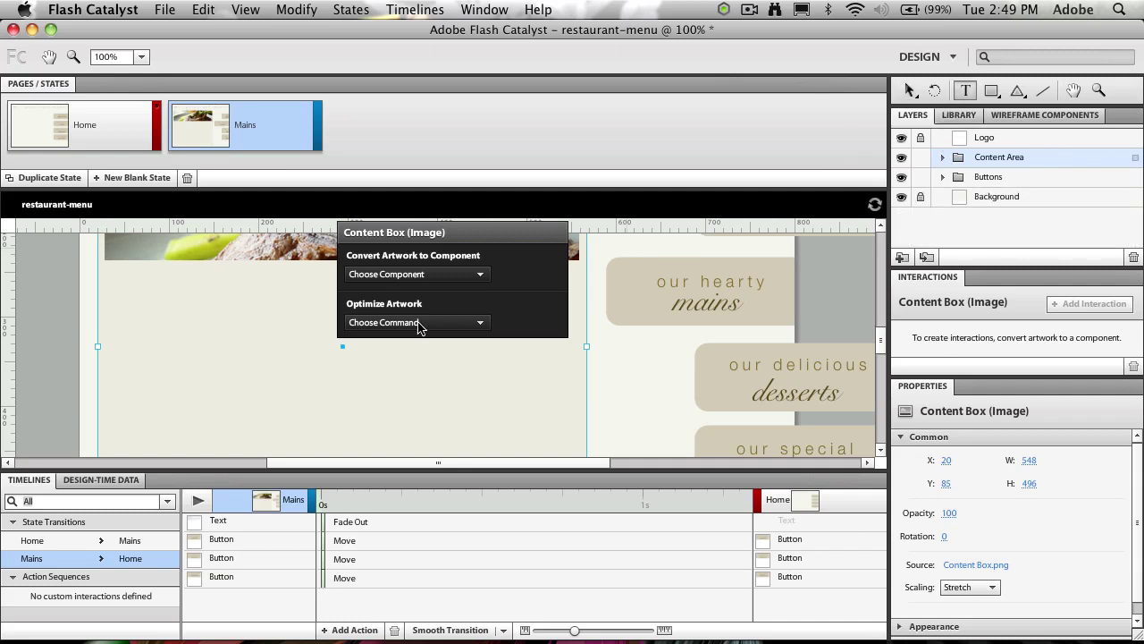
left_click(909, 92)
left_click(64, 320)
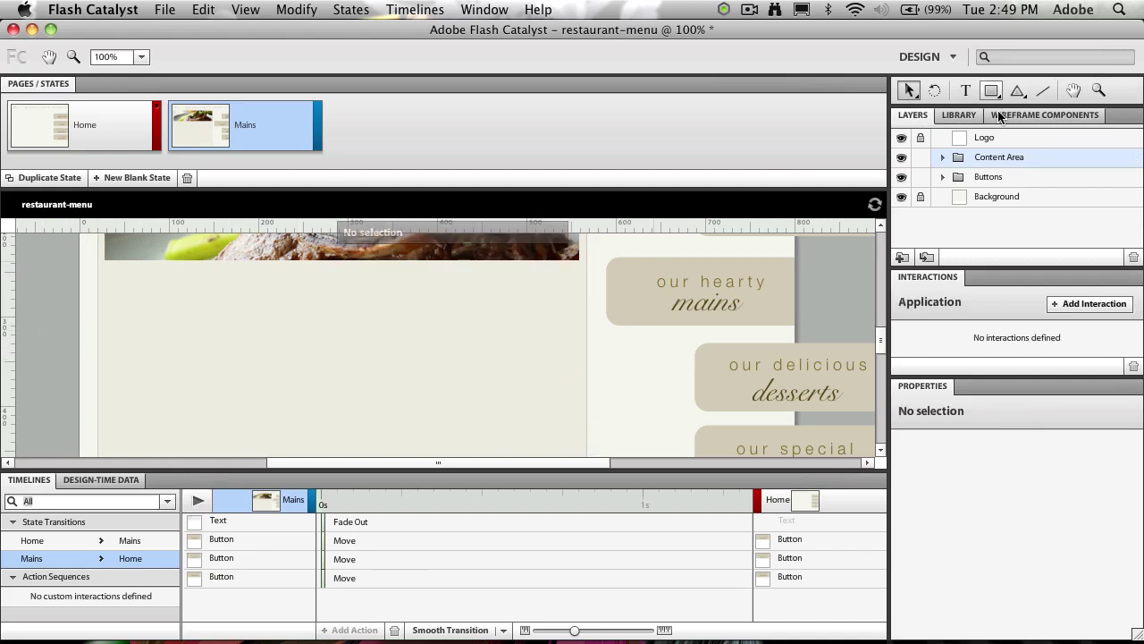
left_click(965, 90)
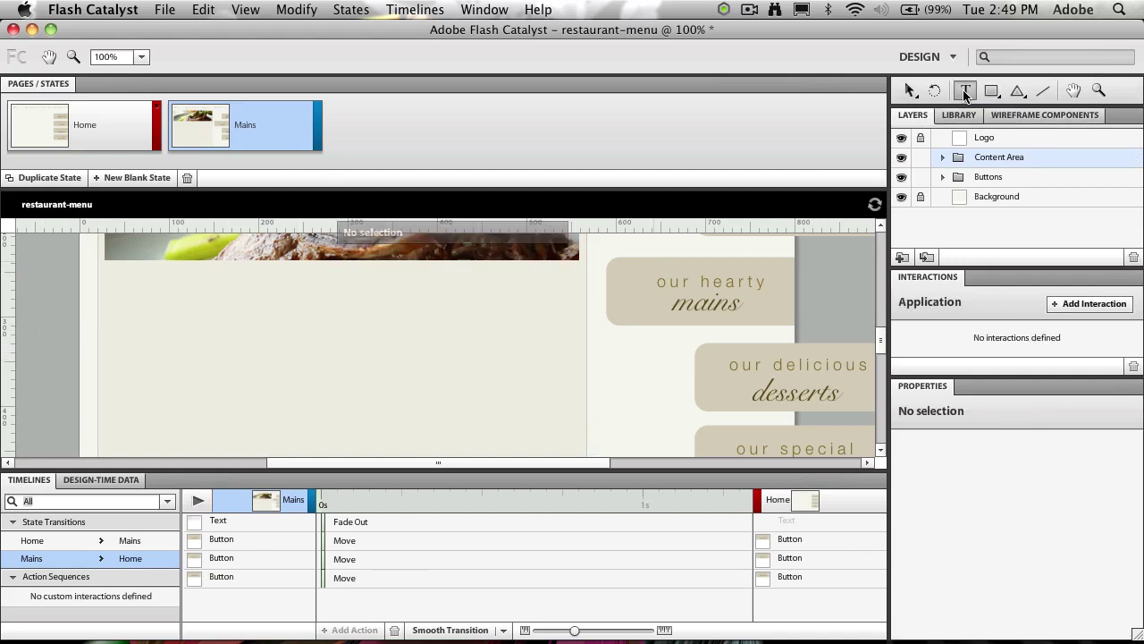
left_click(238, 524)
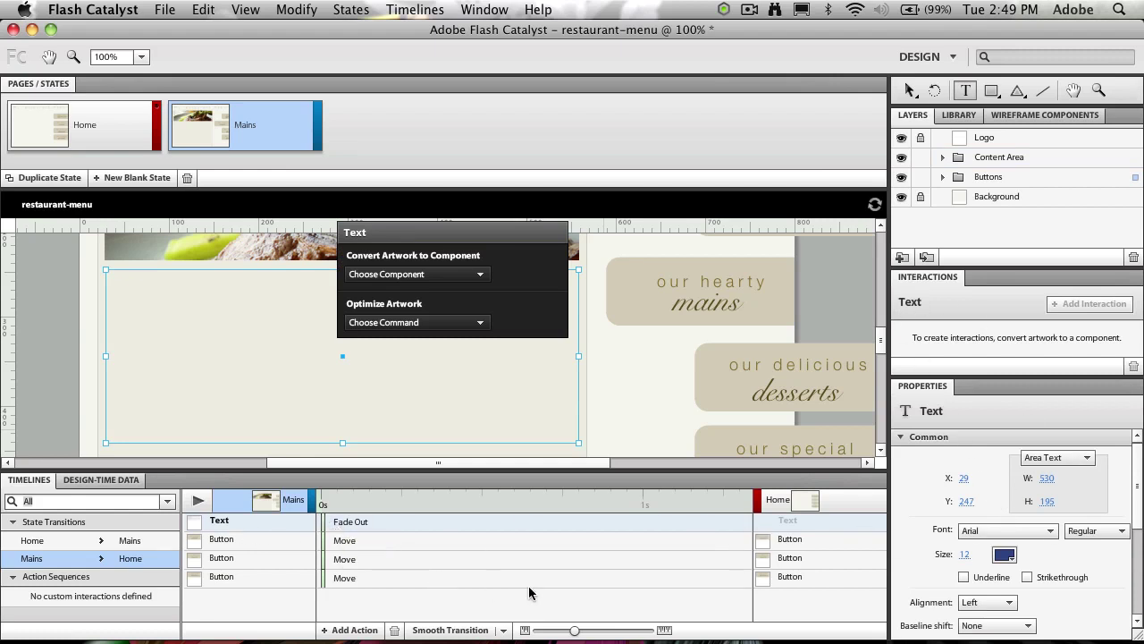
left_click(161, 541)
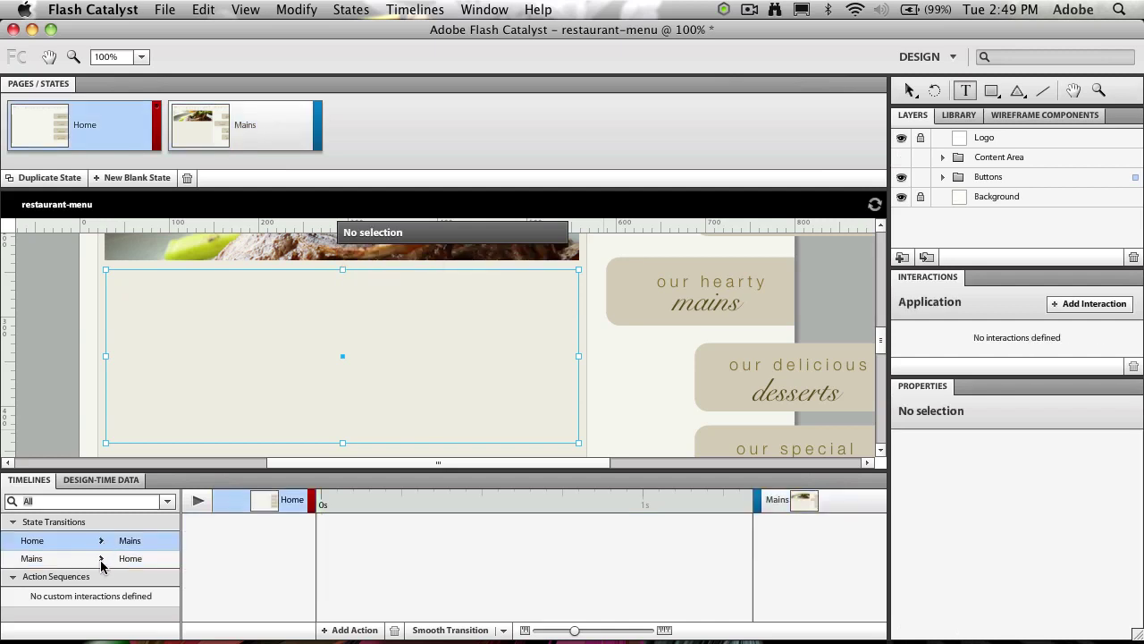
left_click(89, 558)
left_click(297, 307)
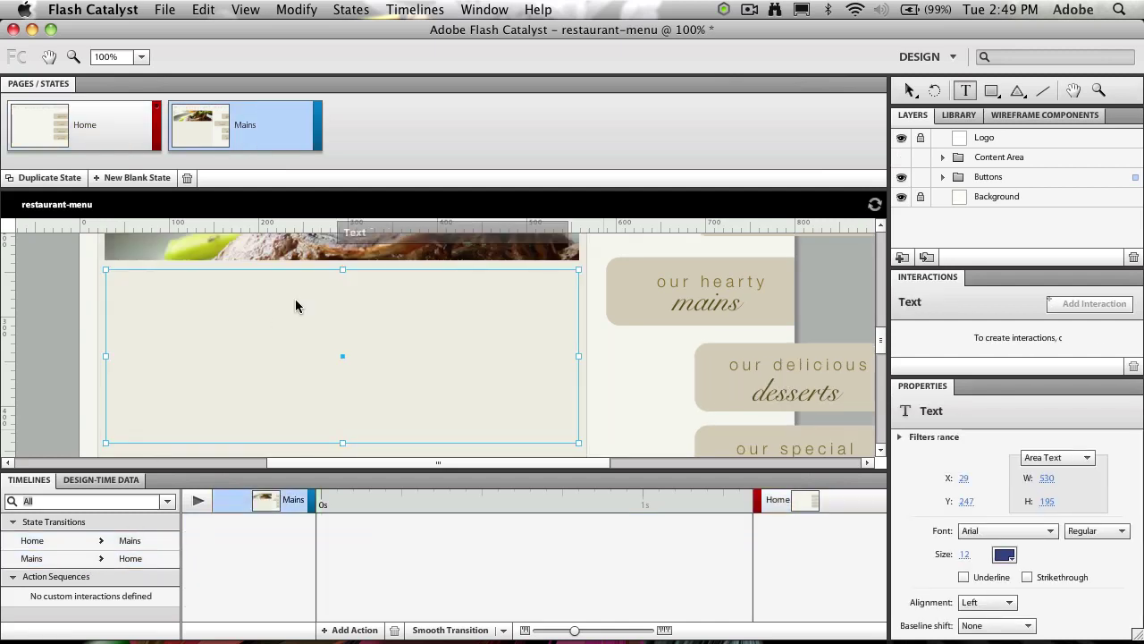
- Examine the content box and the Content Area layer again for the text, and reselect Text through the Mains-to-Home transition
left_click(909, 90)
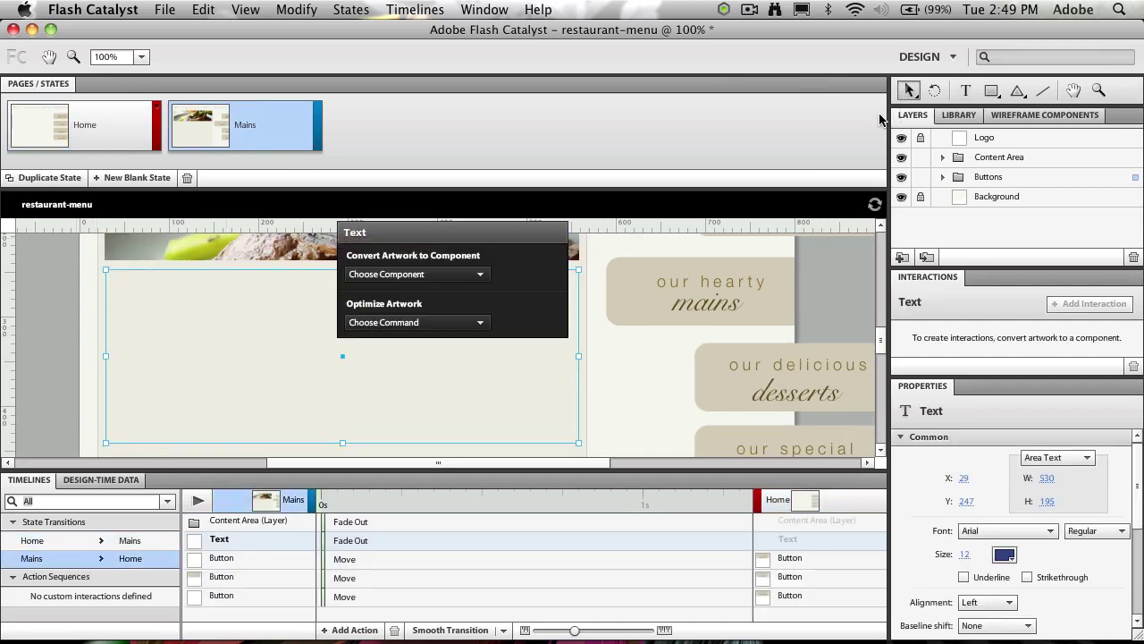
left_click(82, 332)
left_click(298, 345)
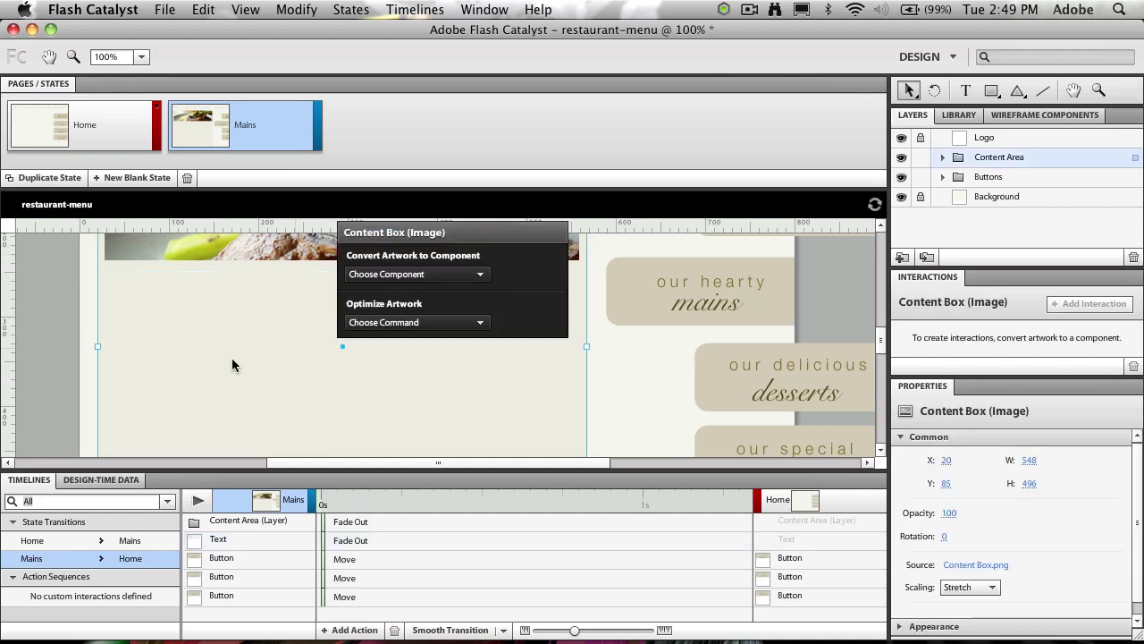
left_click(56, 348)
left_click(244, 539)
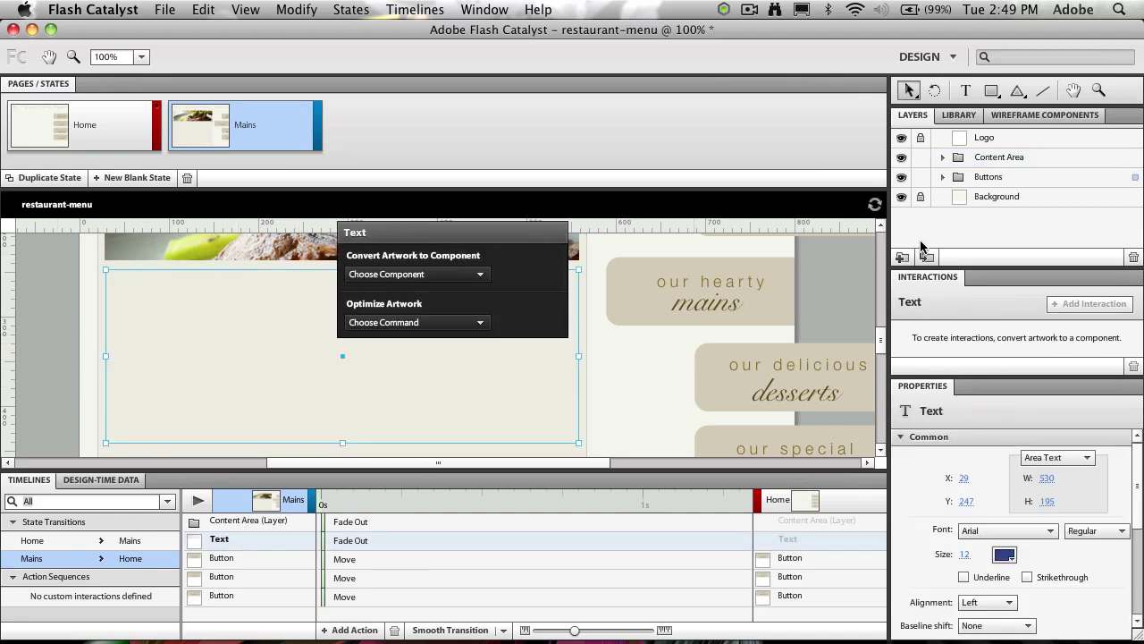
left_click(943, 157)
left_click(943, 157)
left_click(943, 157)
left_click(180, 341)
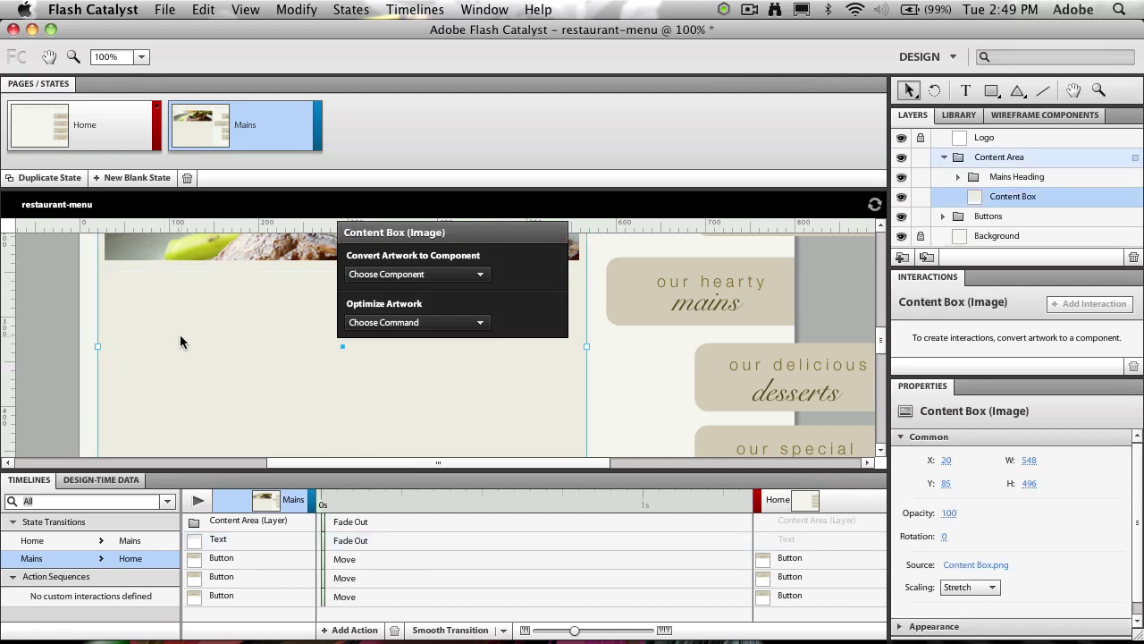
left_click(56, 358)
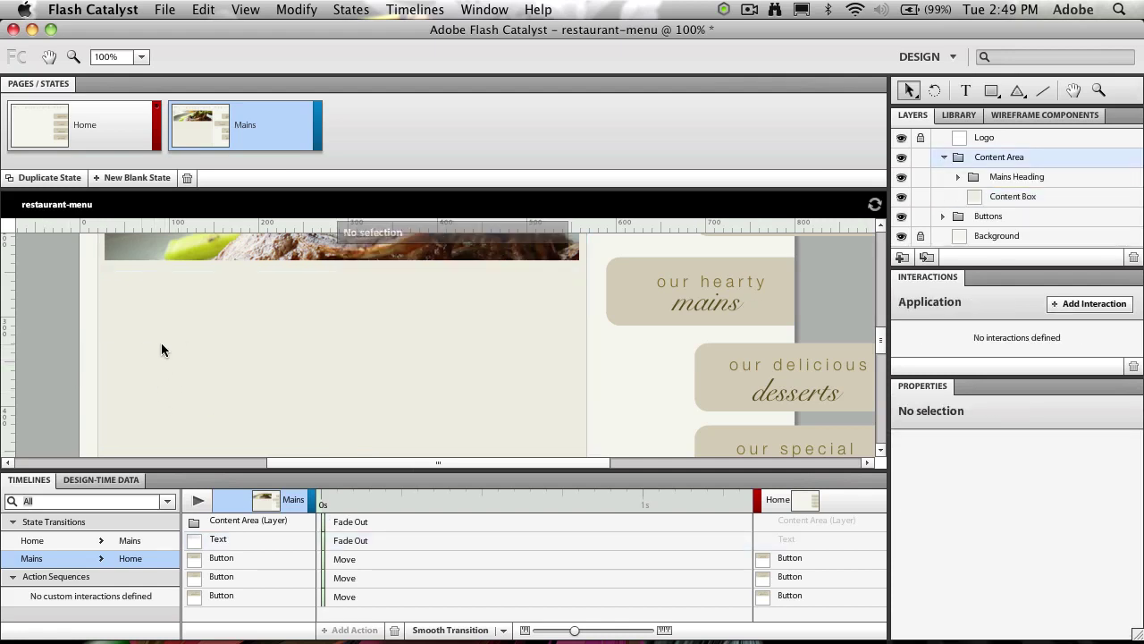
left_click(234, 538)
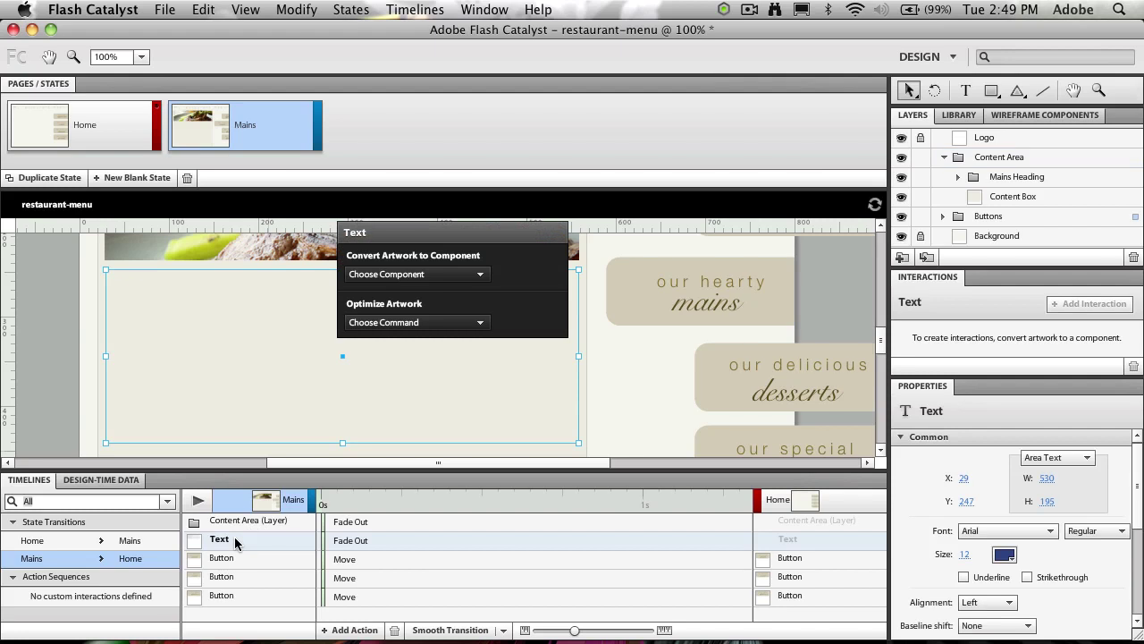
- Switch the text box to Point Text and back to Area Text, and shift it slightly to about X 26, Y 265
left_click(1057, 463)
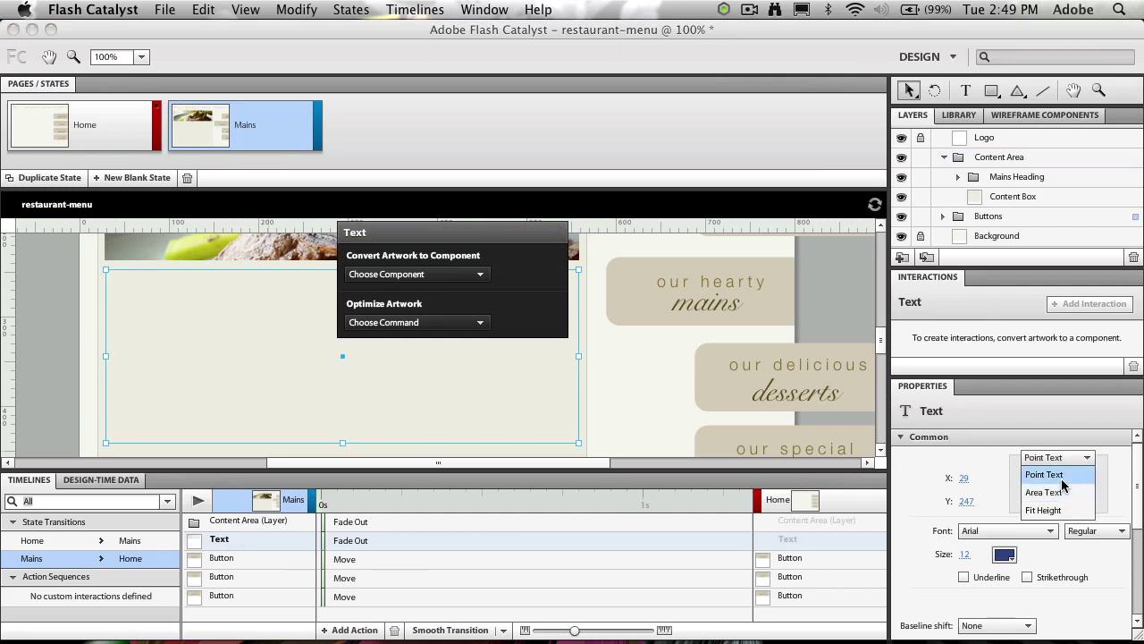
left_click(1044, 474)
left_click(1056, 457)
left_click(1064, 492)
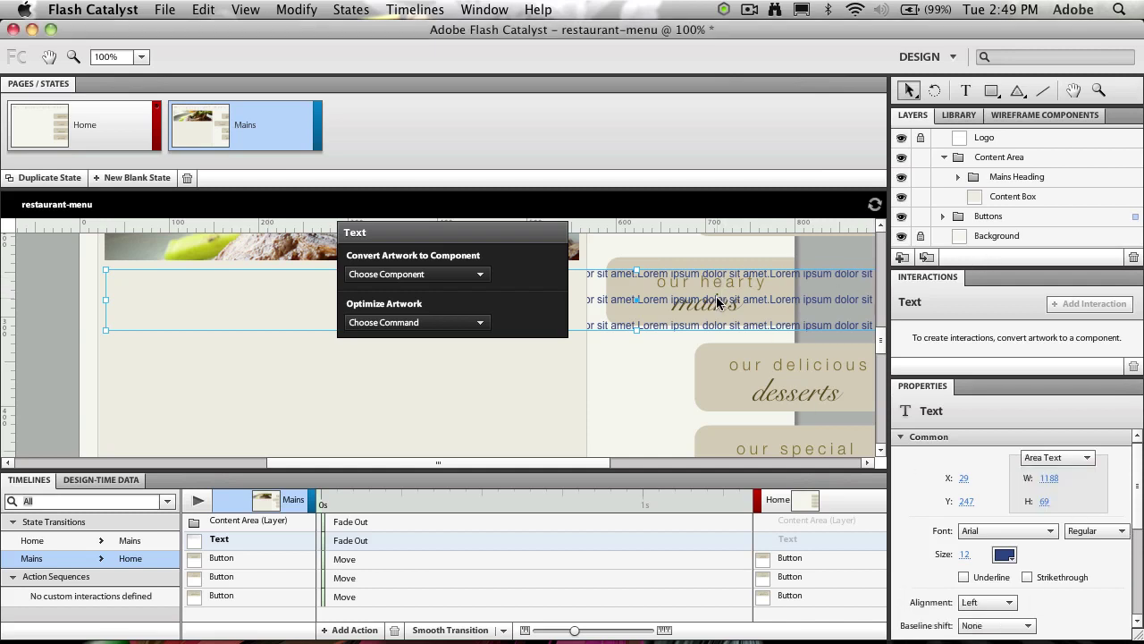
left_click_drag(715, 298, 712, 314)
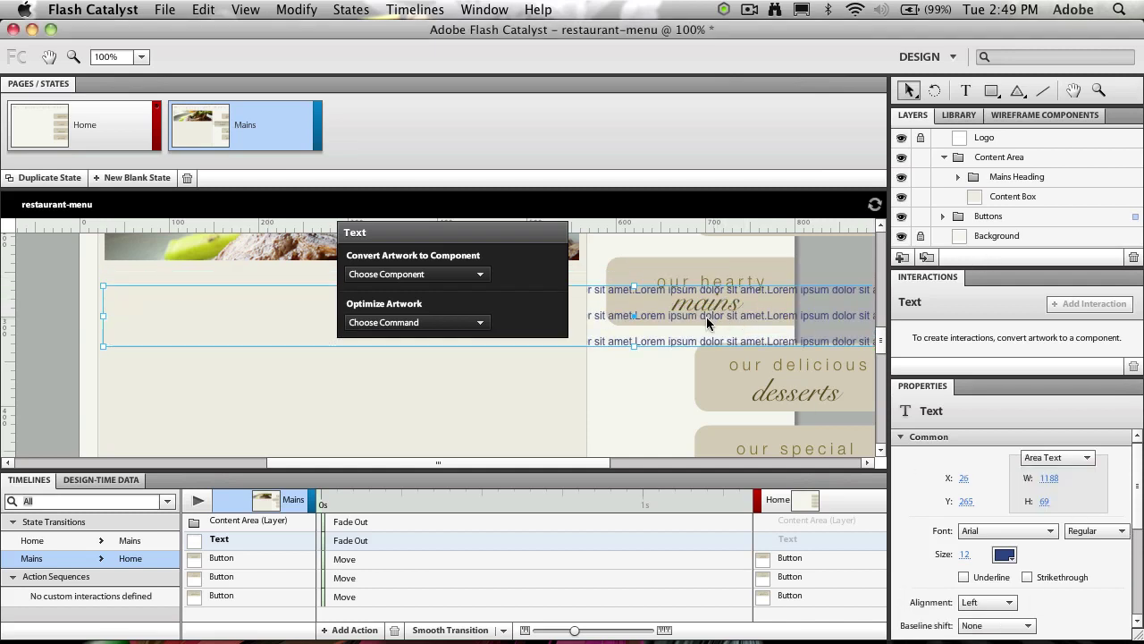
- Expand Mains Heading and the Appetizers, Mains, Desserts and Specials sublayers of Buttons to locate the Text item
left_click(959, 176)
left_click(959, 176)
left_click(943, 216)
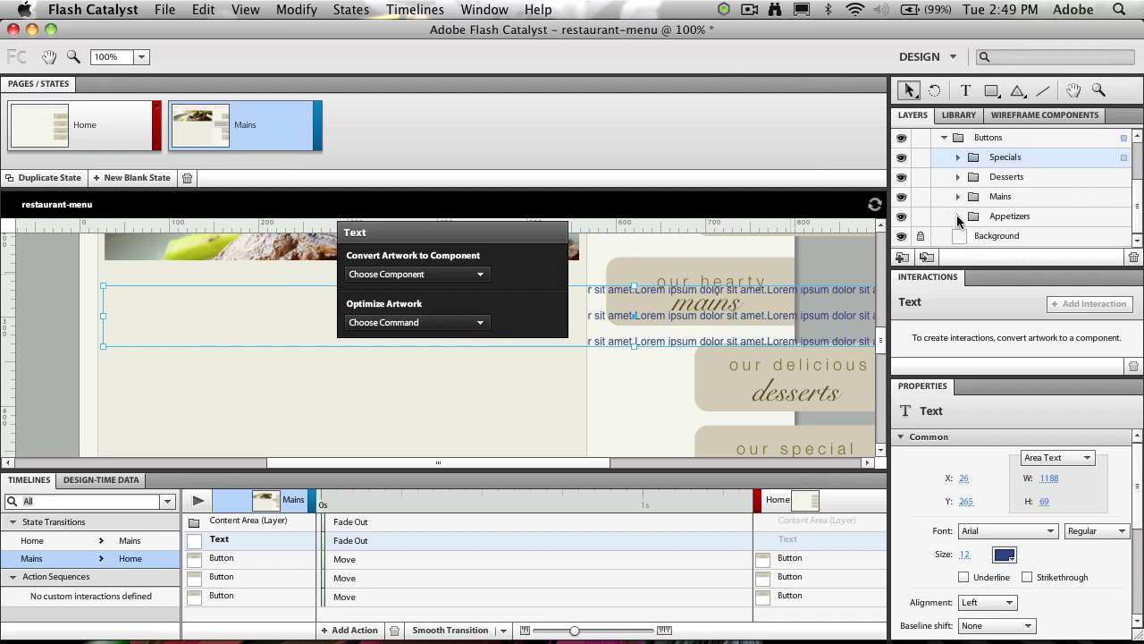
left_click(956, 216)
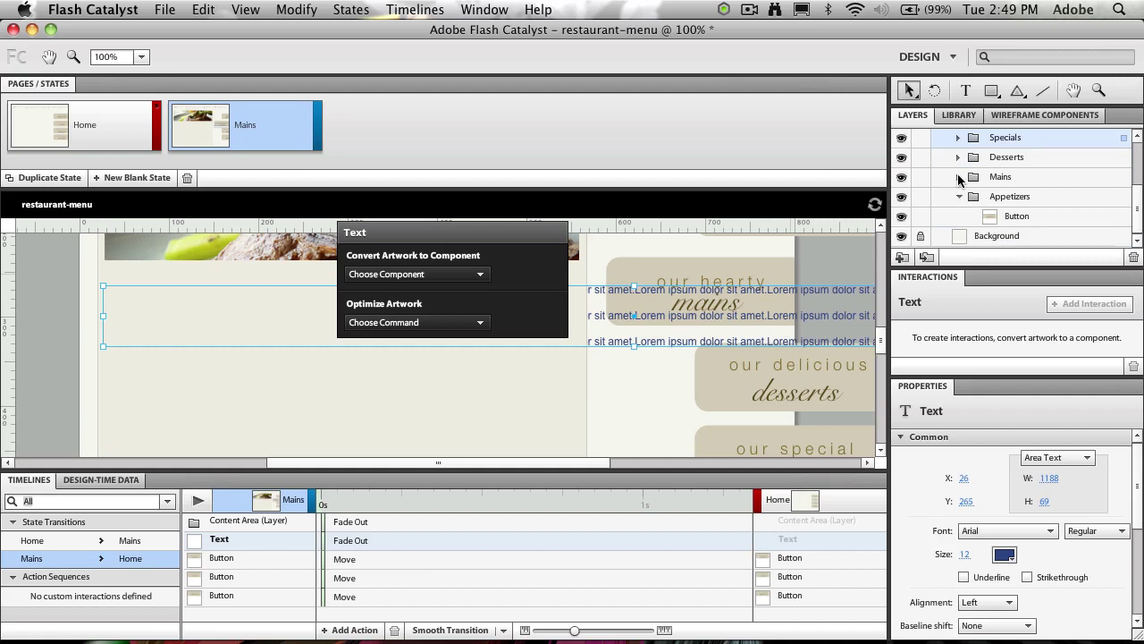
left_click(959, 176)
left_click(957, 138)
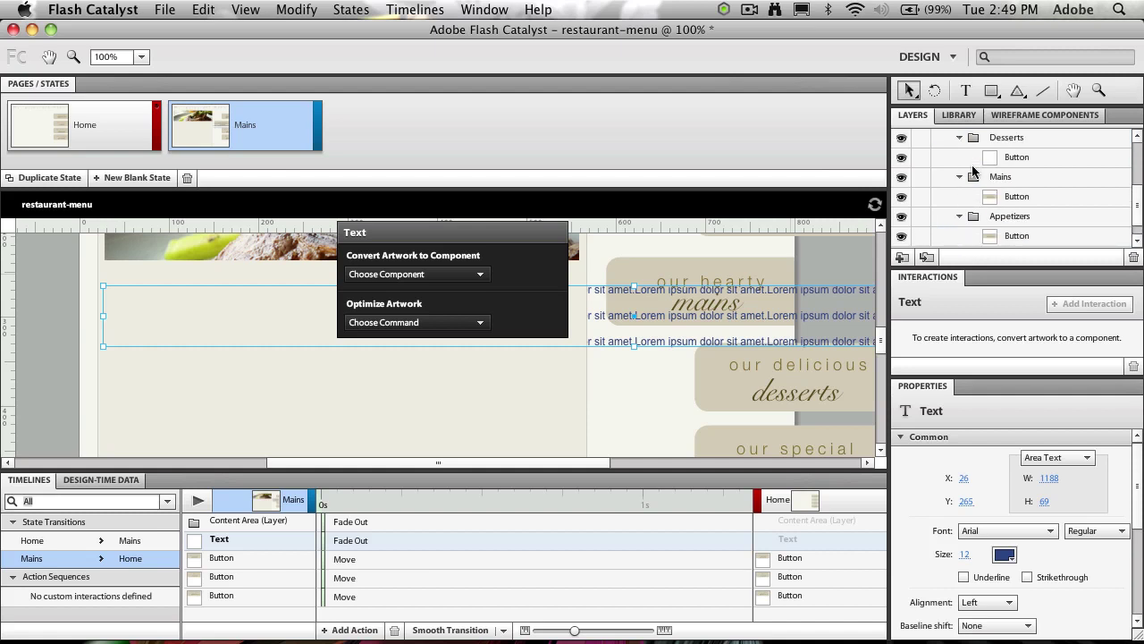
scroll(972, 175, "up", 3)
left_click(958, 217)
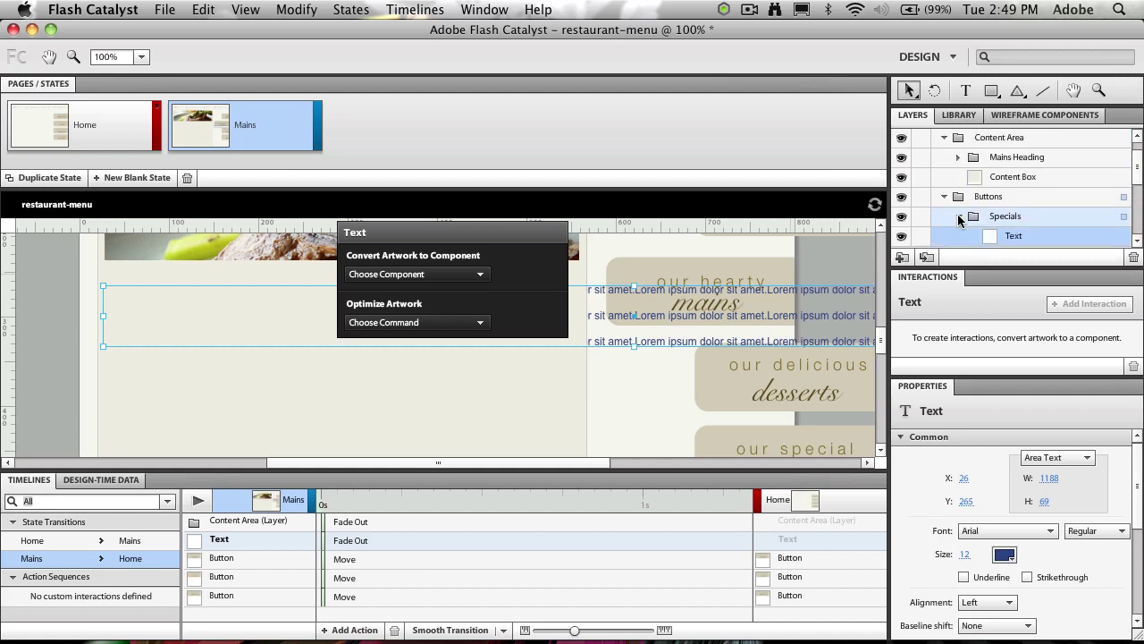
- Move the Text item out of the Specials layer to between Logo and Content Area, and collapse Content Area
scroll(1007, 211, "down", 2)
scroll(1041, 203, "up", 2)
scroll(1023, 236, "down", 2)
mouse_move(1019, 197)
left_mouse_down()
mouse_move(1019, 128)
mouse_move(1013, 219)
mouse_move(999, 152)
left_mouse_up()
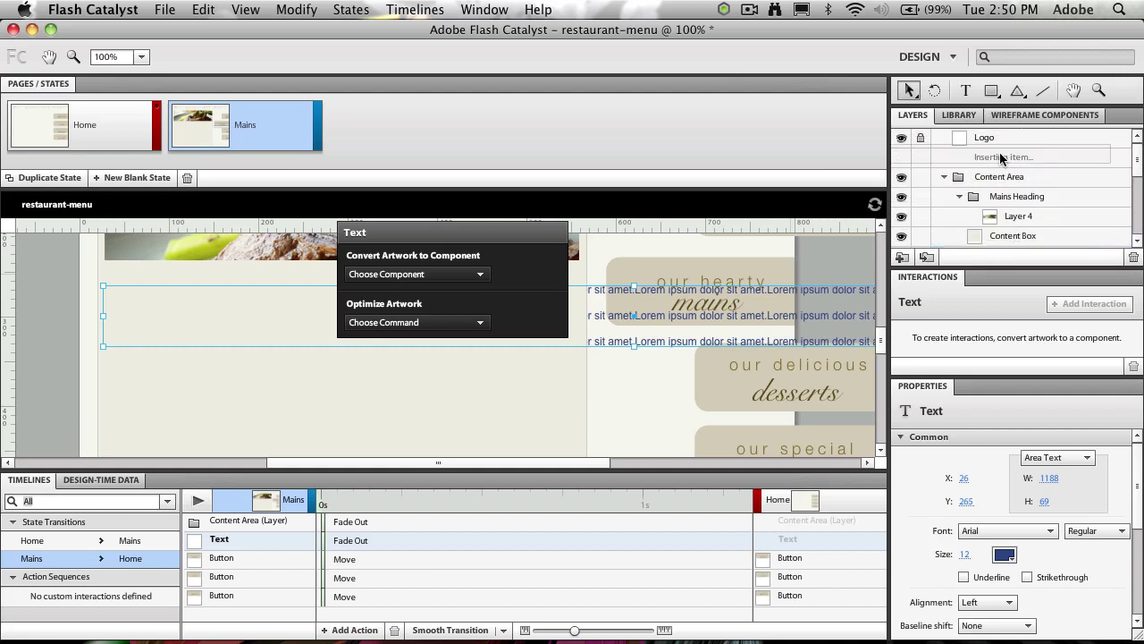
left_click(945, 178)
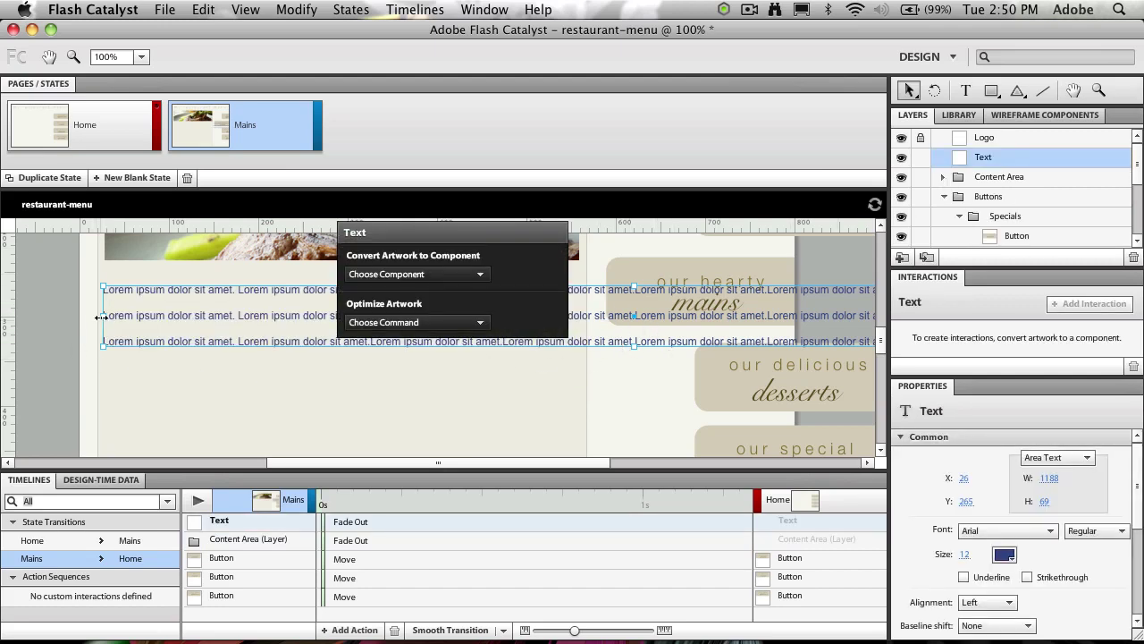
- Narrow the text box to about 525 wide and place it below the food photo at about X 33, Y 250
left_click_drag(101, 317, 656, 324)
left_click_drag(752, 314, 204, 303)
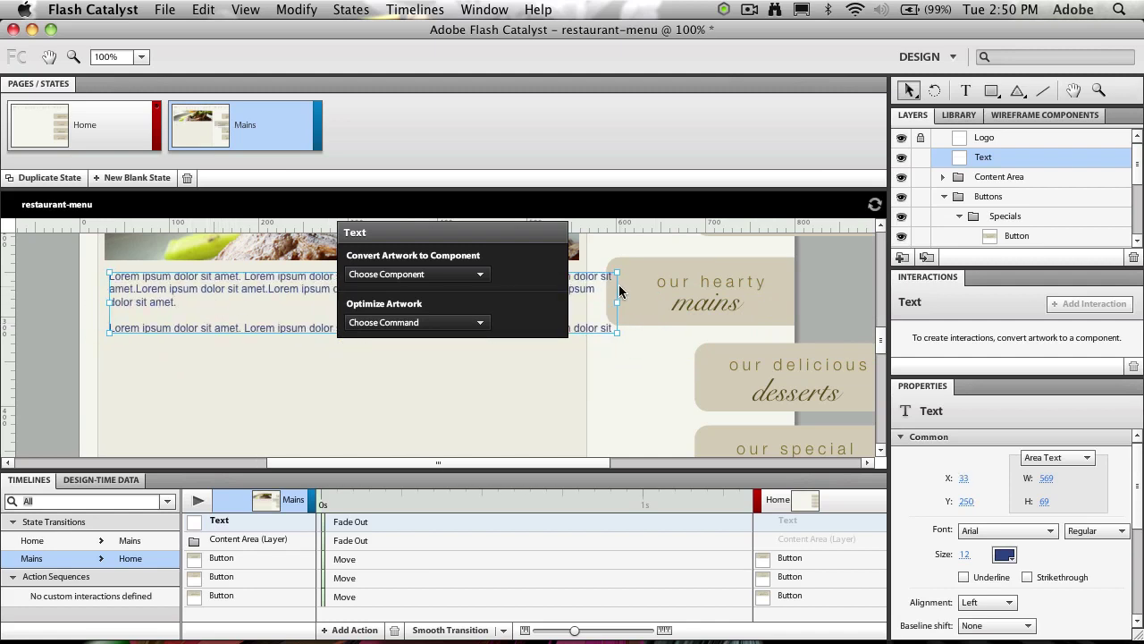
left_click_drag(616, 301, 578, 302)
- Move the floating component palette off the text and extend the text box downward to a height of about 187
left_click_drag(452, 233, 735, 146)
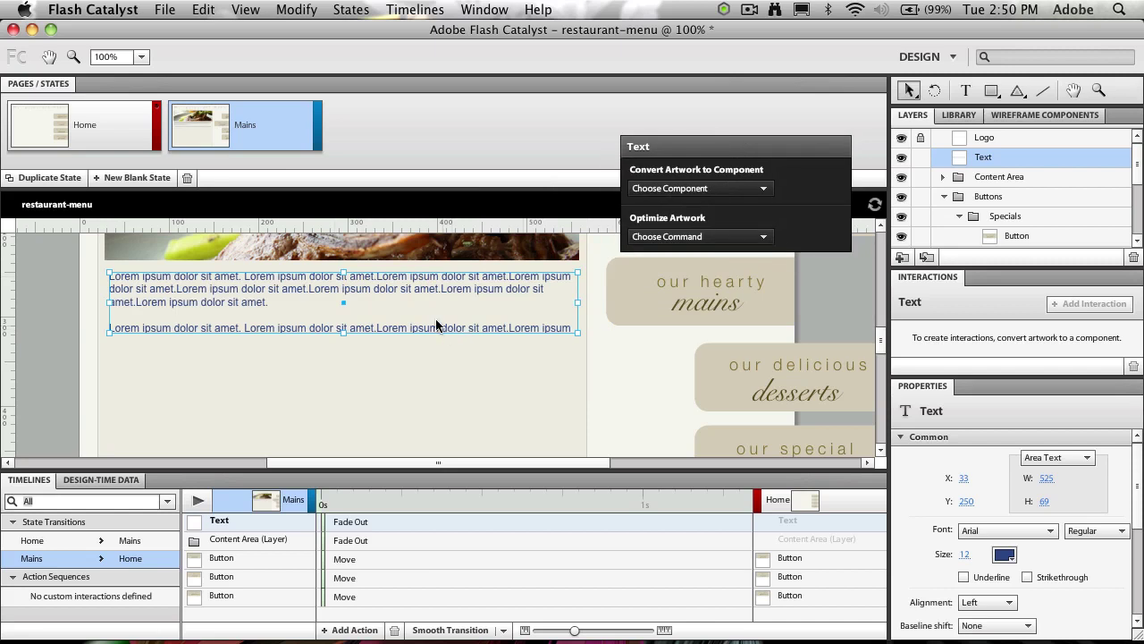
left_click_drag(339, 331, 339, 439)
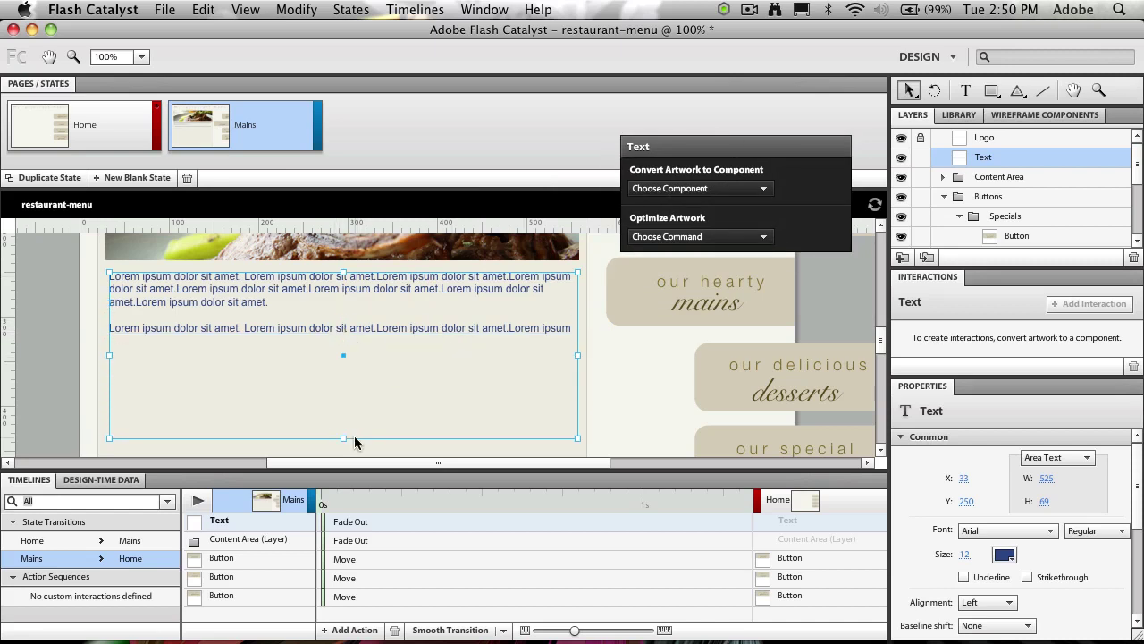
scroll(457, 376, "down", 2)
left_click_drag(341, 390, 342, 393)
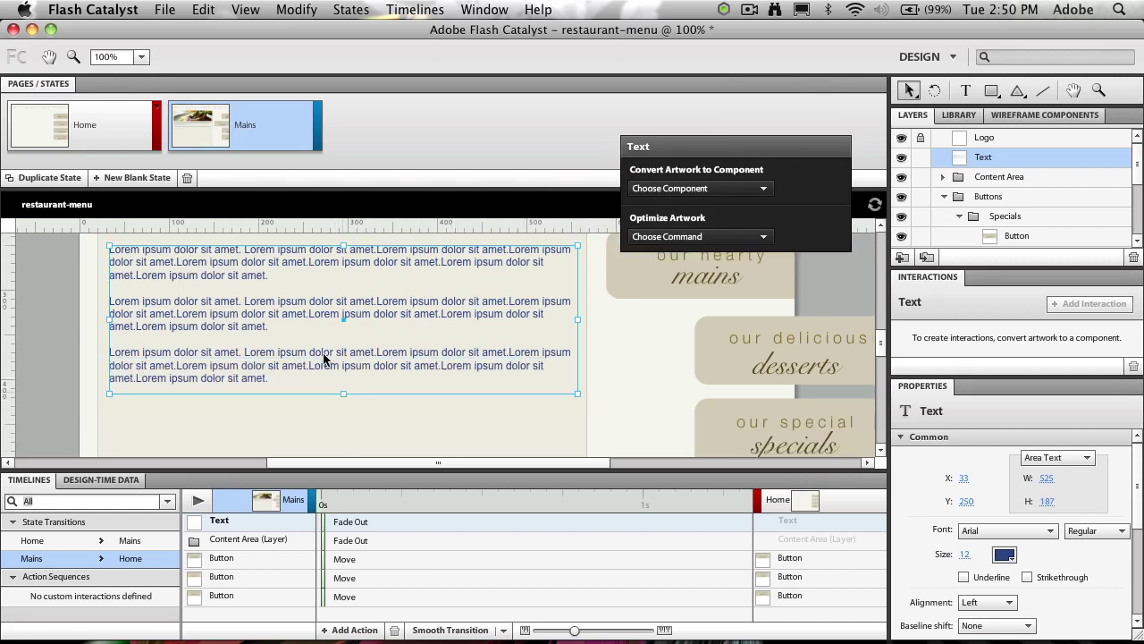
- Change the color of all the lorem ipsum text to orange-red
double_click(325, 352)
key("super+a")
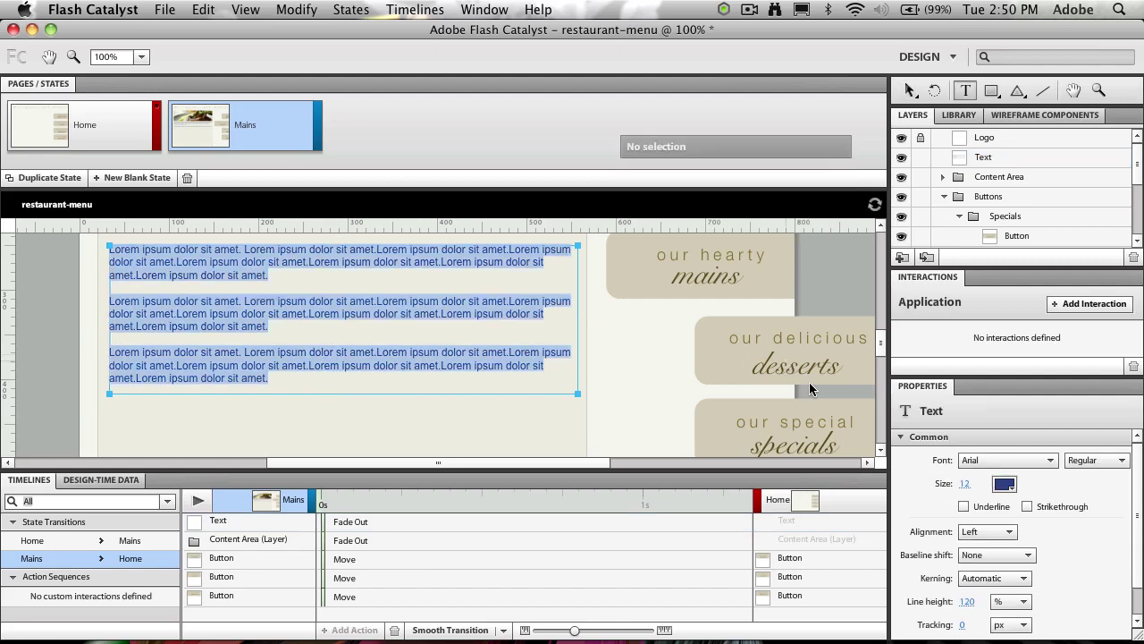
left_click(1005, 484)
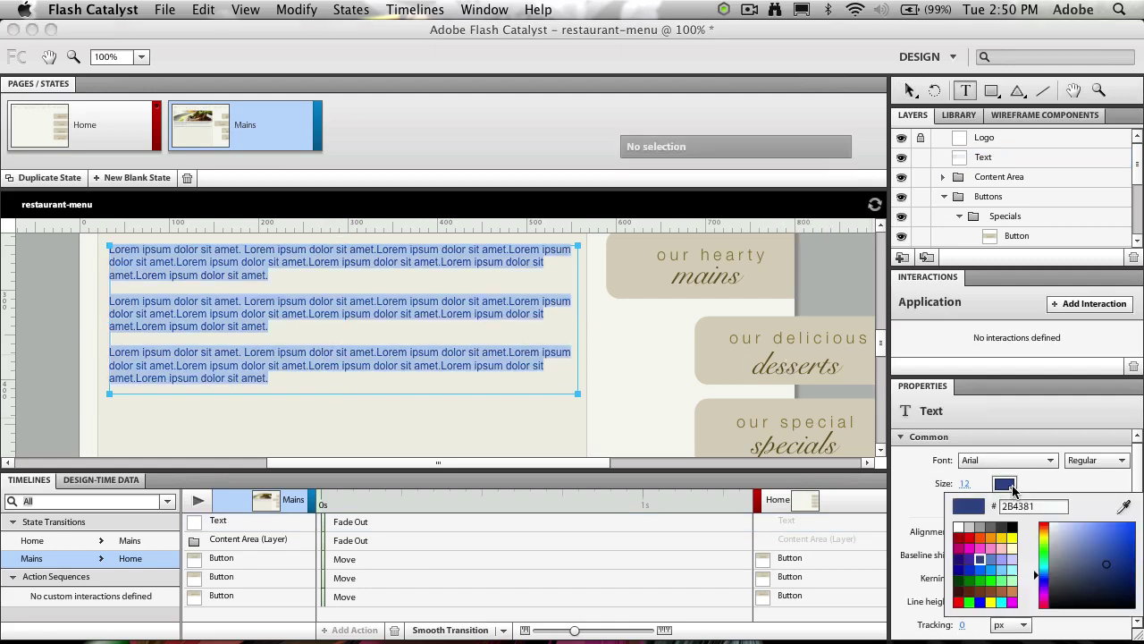
left_click(980, 540)
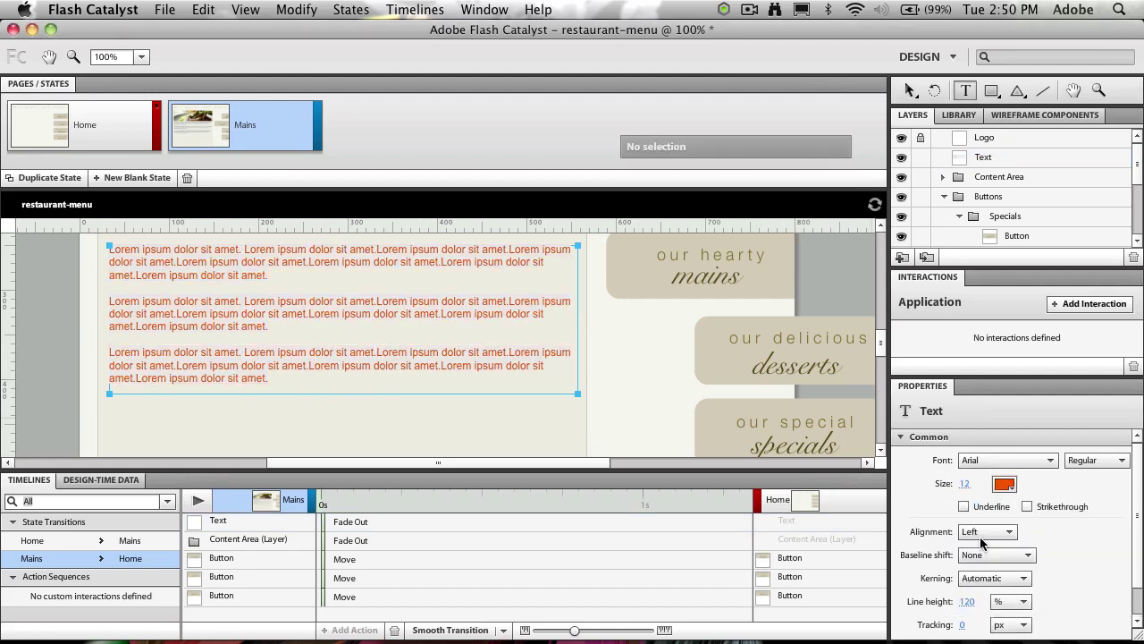
- Recolor the lorem ipsum text to dark brown 594519, then finish text editing and deselect the text box
left_click(1005, 484)
left_click(1005, 484)
left_click(1004, 485)
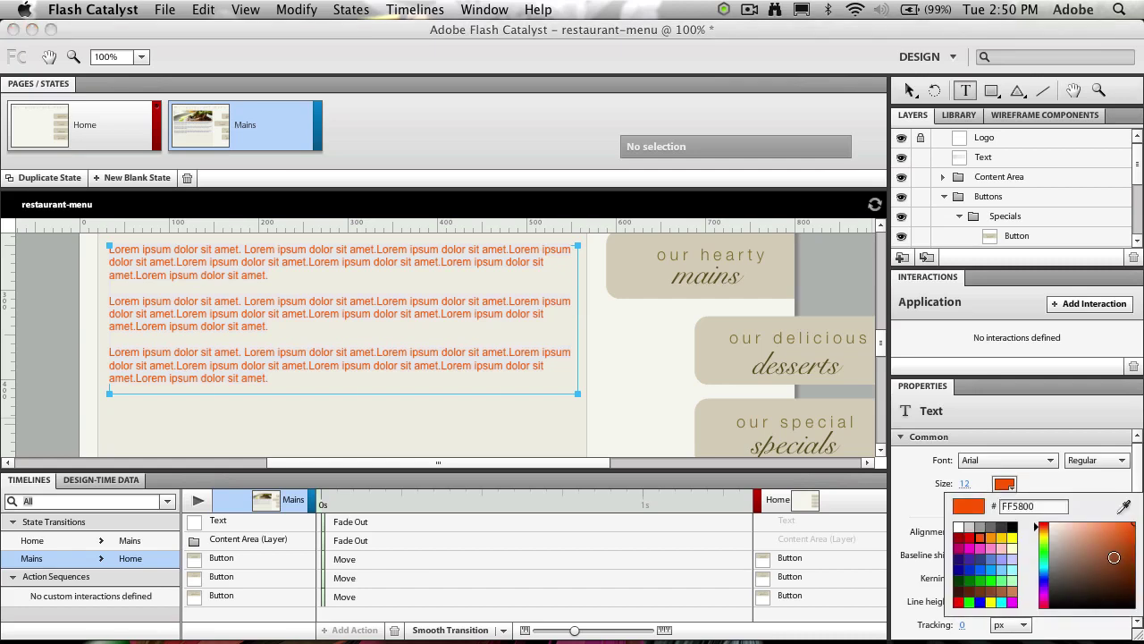
left_click_drag(1114, 557, 1109, 558)
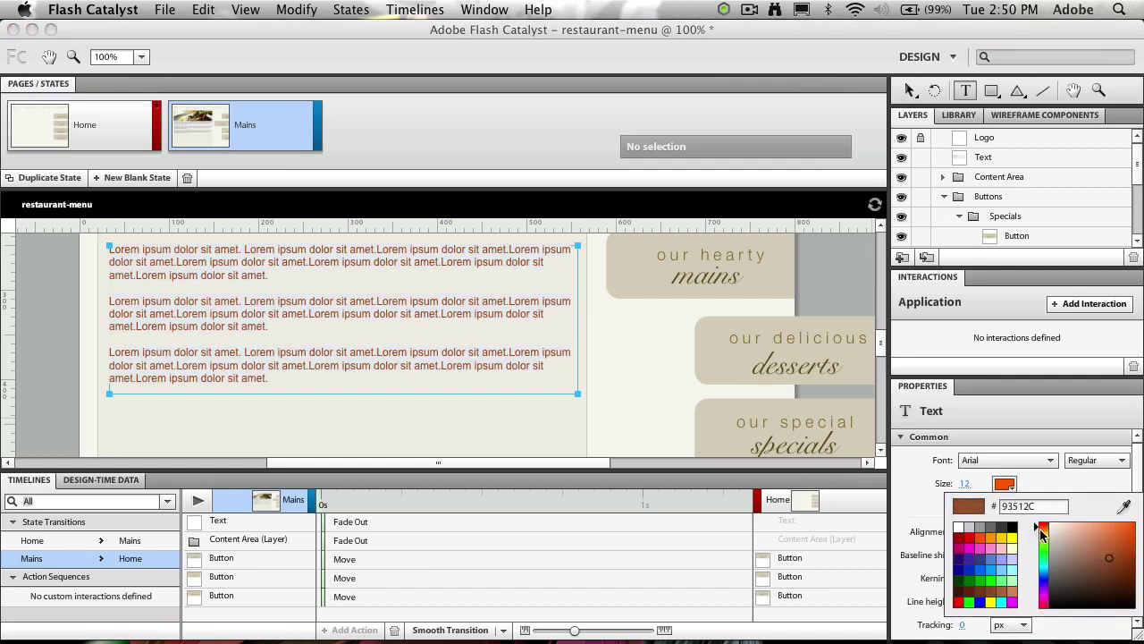
left_click_drag(1041, 534, 1042, 531)
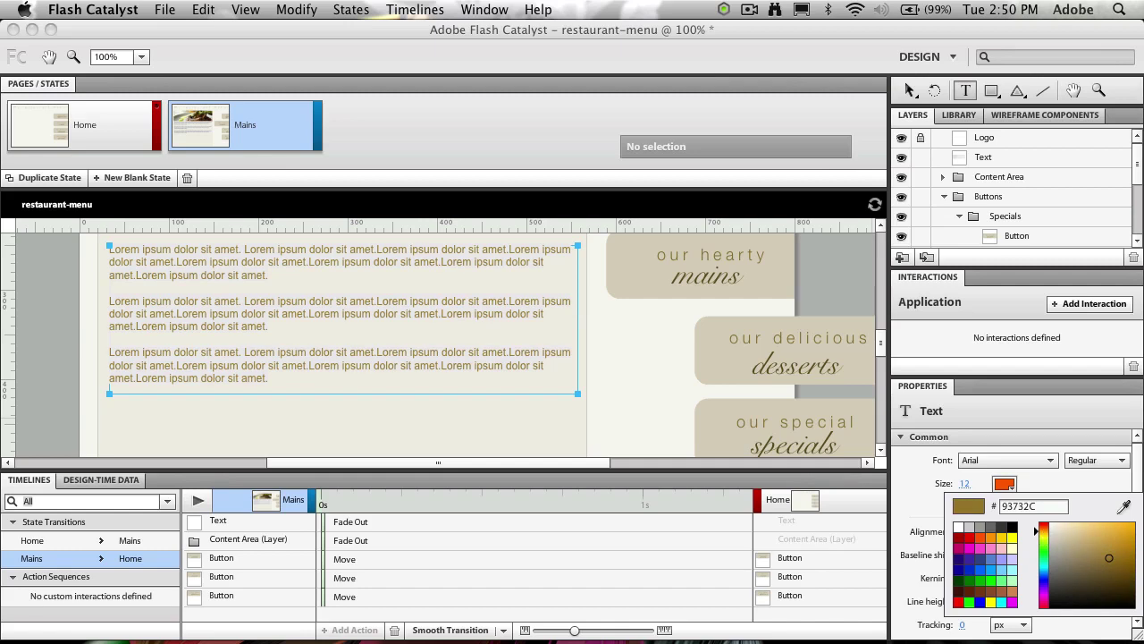
mouse_move(1110, 554)
left_mouse_down()
mouse_move(1110, 583)
mouse_move(1101, 579)
mouse_move(1111, 578)
left_mouse_up()
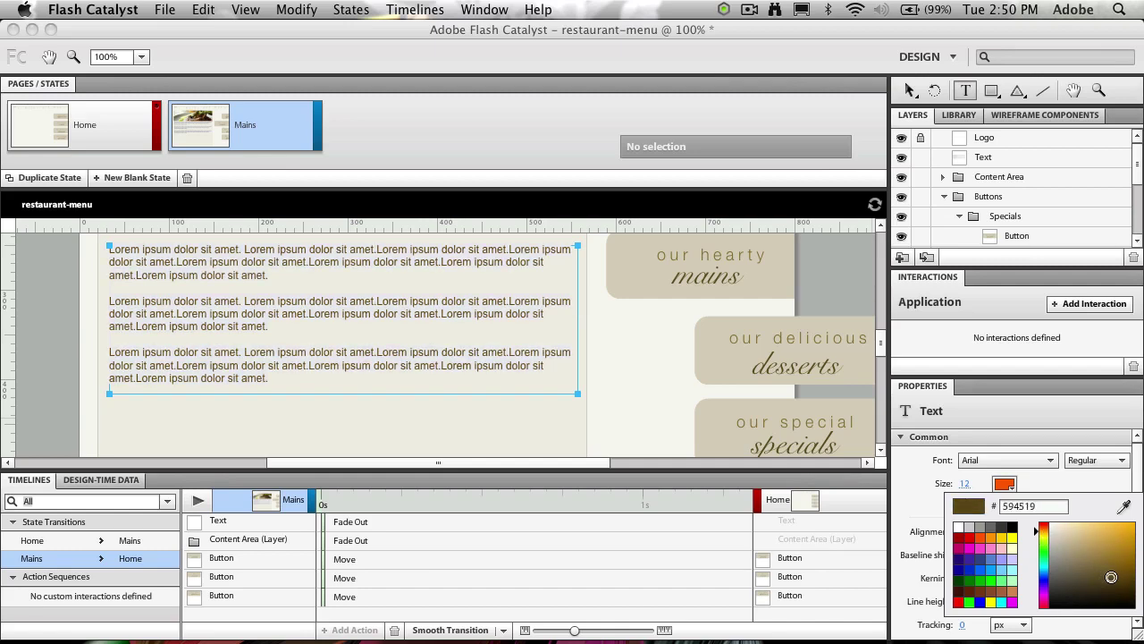
left_click(1066, 488)
key("Escape")
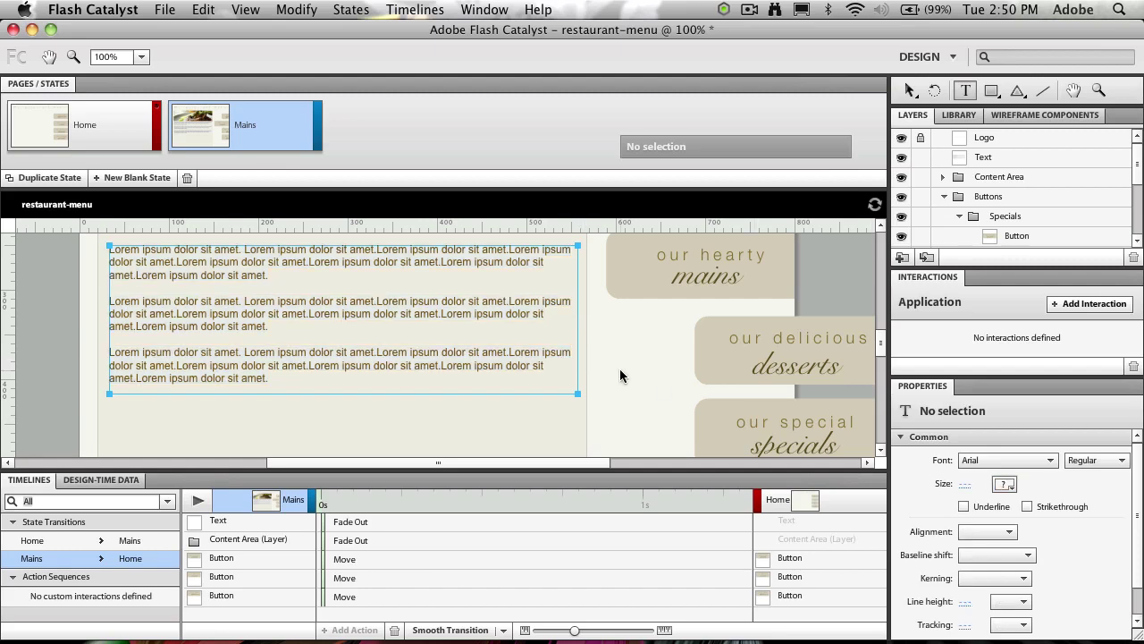
scroll(630, 379, "up", 1)
key("v")
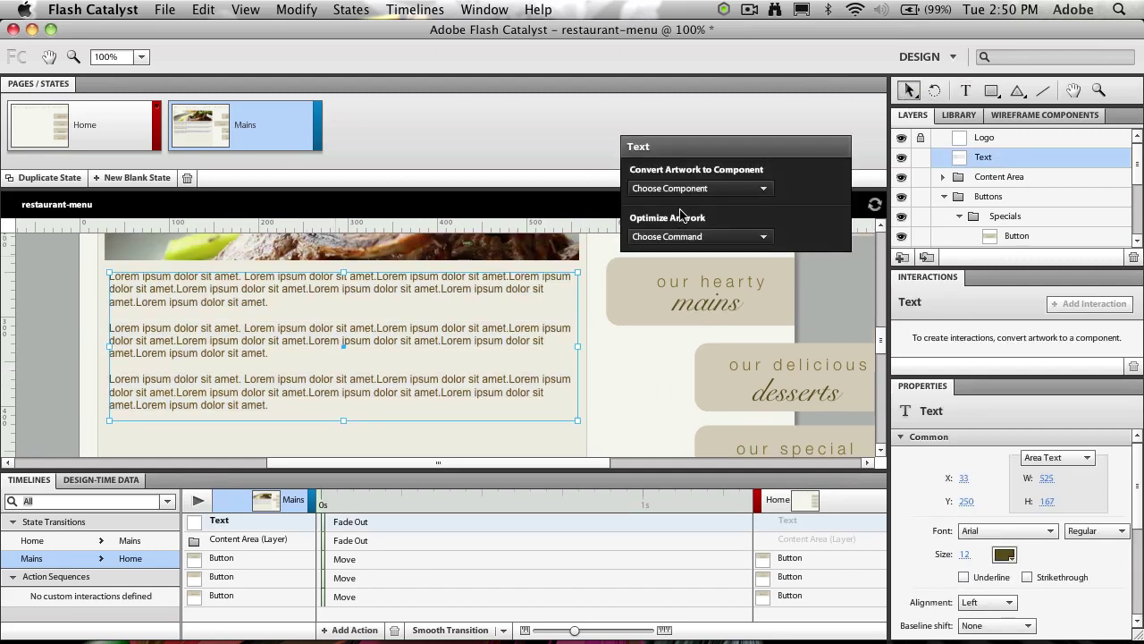
left_click(59, 314)
scroll(64, 318, "up", 3)
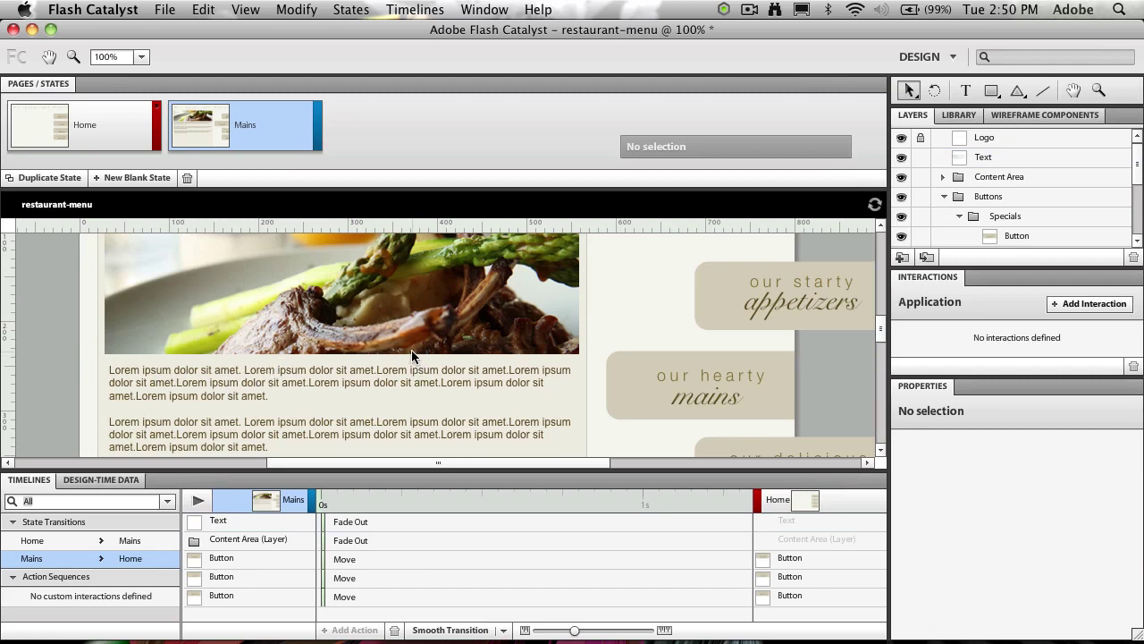
- Switch back and forth between the Home and Mains states to compare them, ending on Home
left_click(118, 118)
left_click(271, 132)
left_click(114, 126)
left_click(227, 132)
left_click(107, 125)
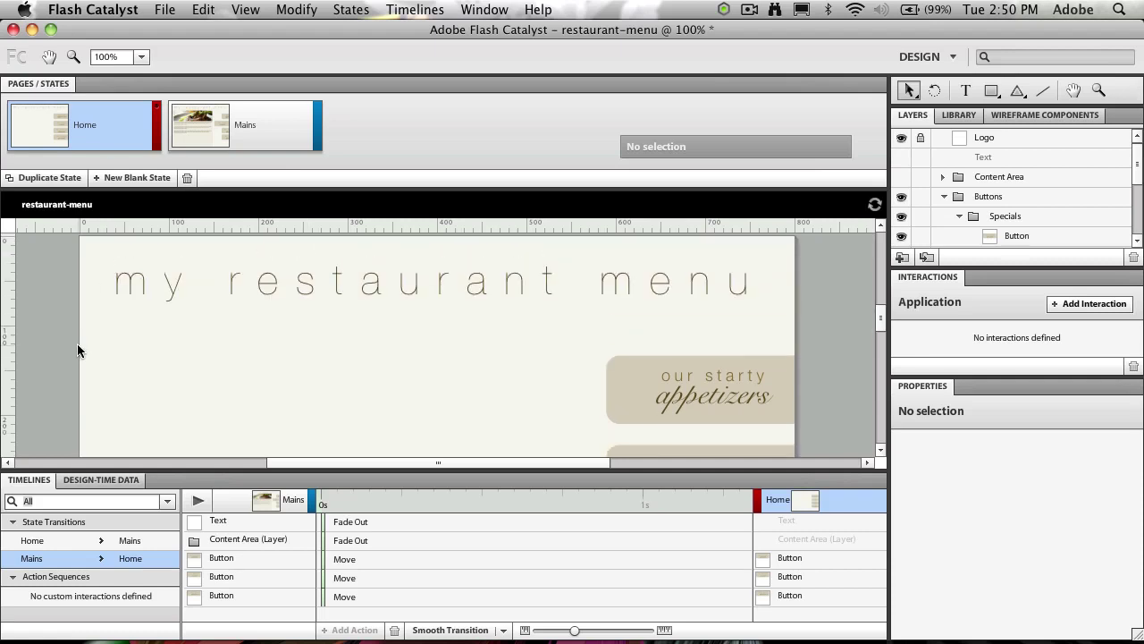
- Show the Home to Mains state transition in the timeline
left_click(66, 541)
left_click(67, 559)
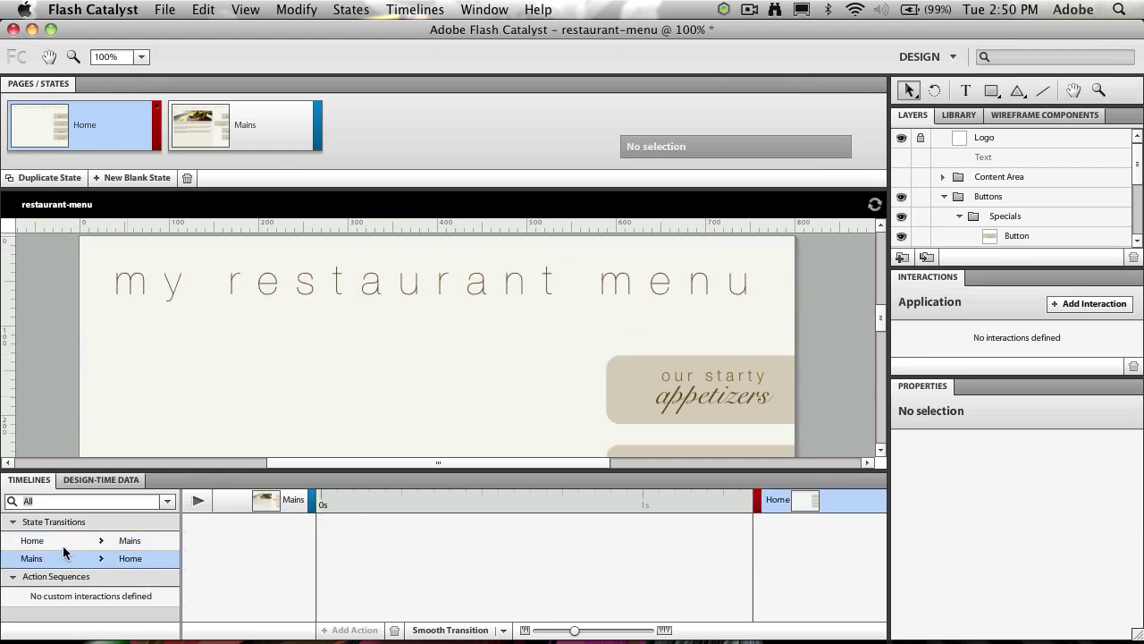
left_click(64, 541)
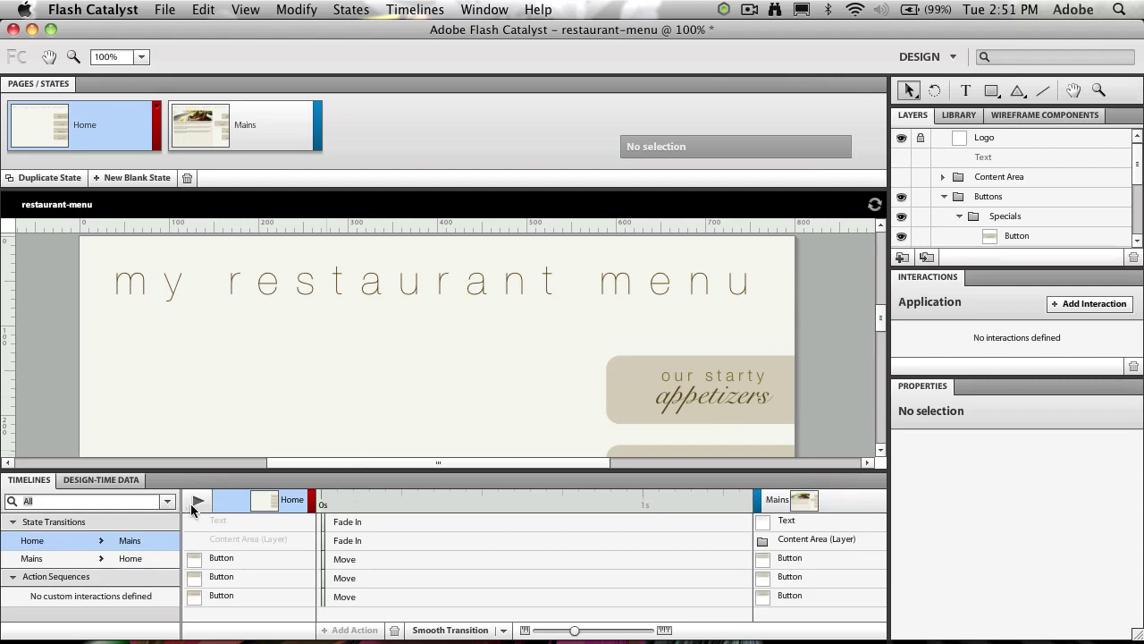
- Lengthen the Text fade-in of the Home to Mains transition to 0.7 seconds and preview it
scroll(196, 378, "down", 2)
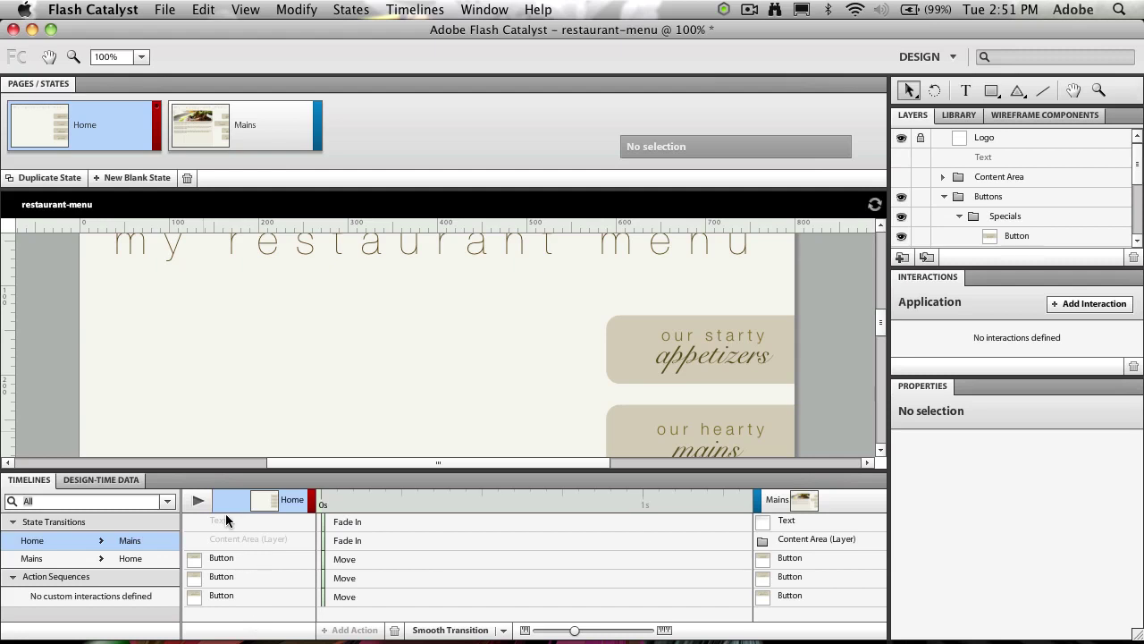
left_click_drag(330, 523, 554, 518)
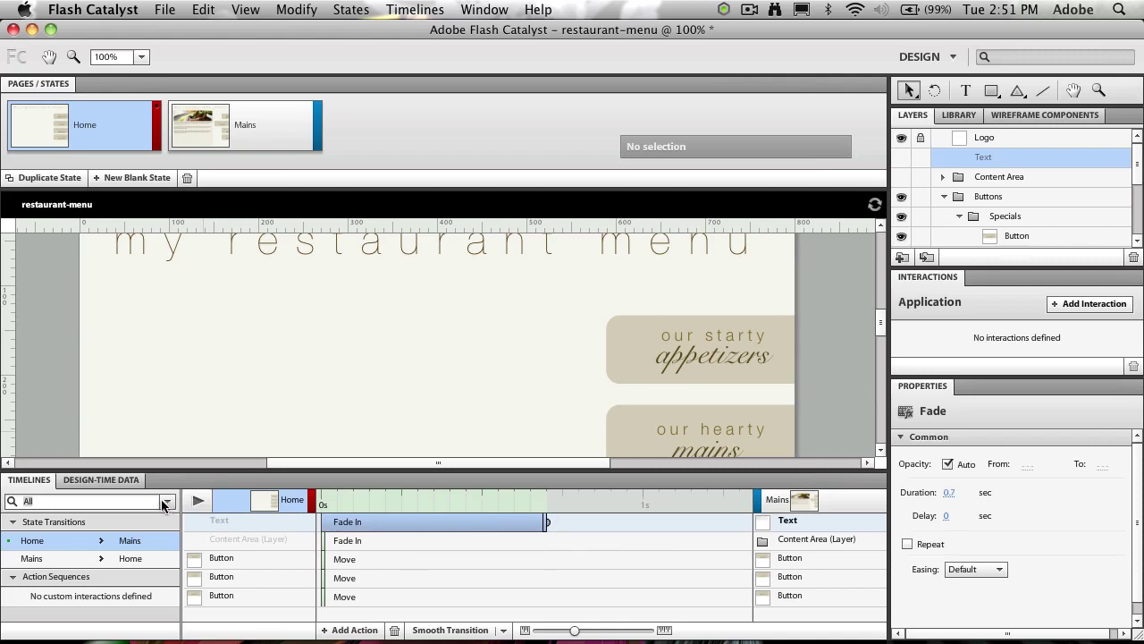
left_click(198, 500)
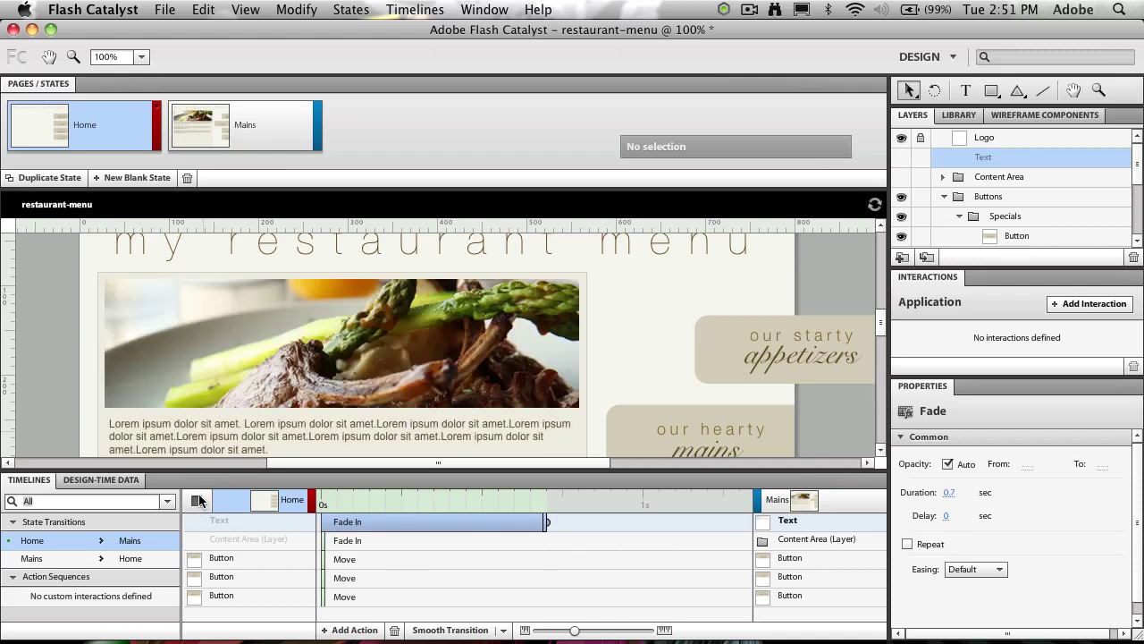
- Give the Content Area fade-in a 0.5-second duration, delay the Text fade-in by 0.15 seconds, and preview the transition
left_click_drag(329, 541, 489, 537)
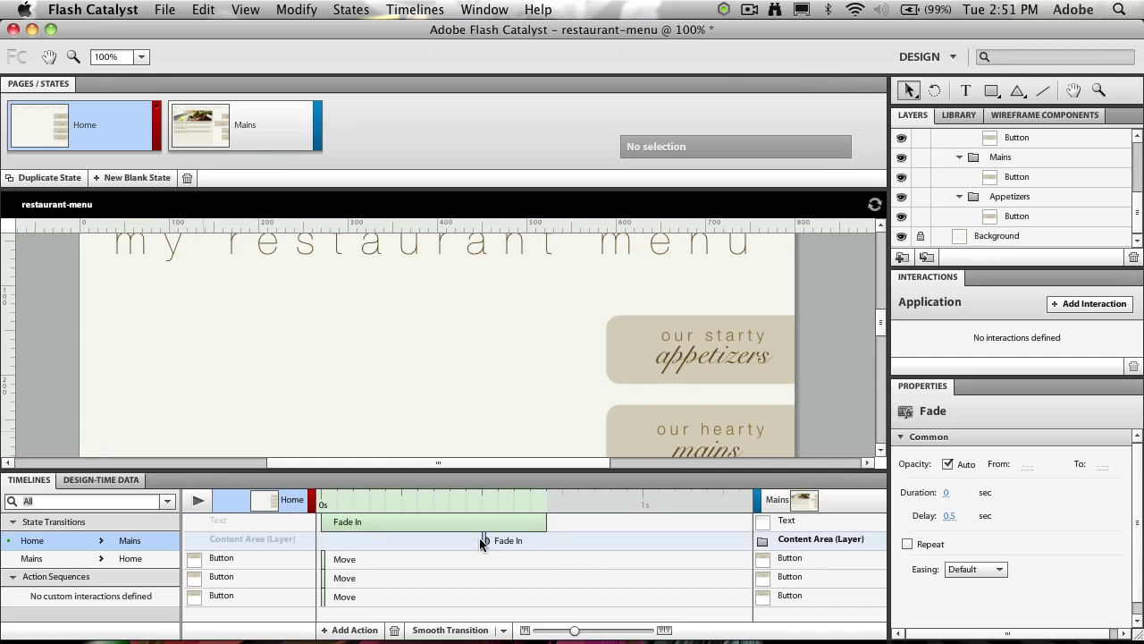
left_click(481, 539)
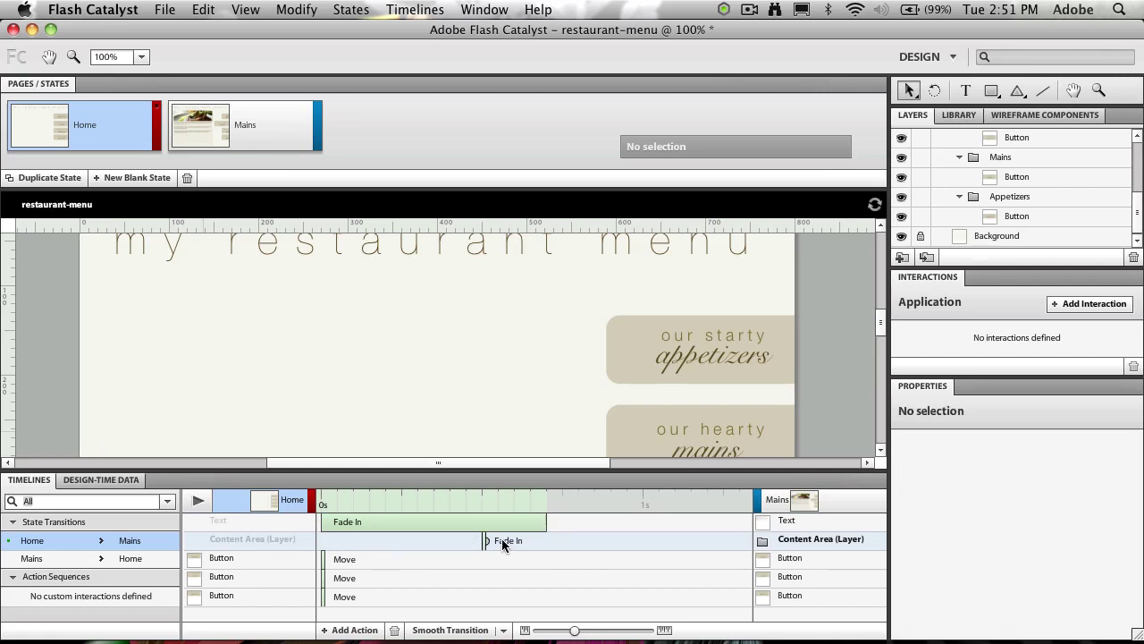
mouse_move(486, 540)
left_mouse_down()
mouse_move(324, 544)
mouse_move(498, 544)
mouse_move(483, 542)
left_mouse_up()
left_click(209, 500)
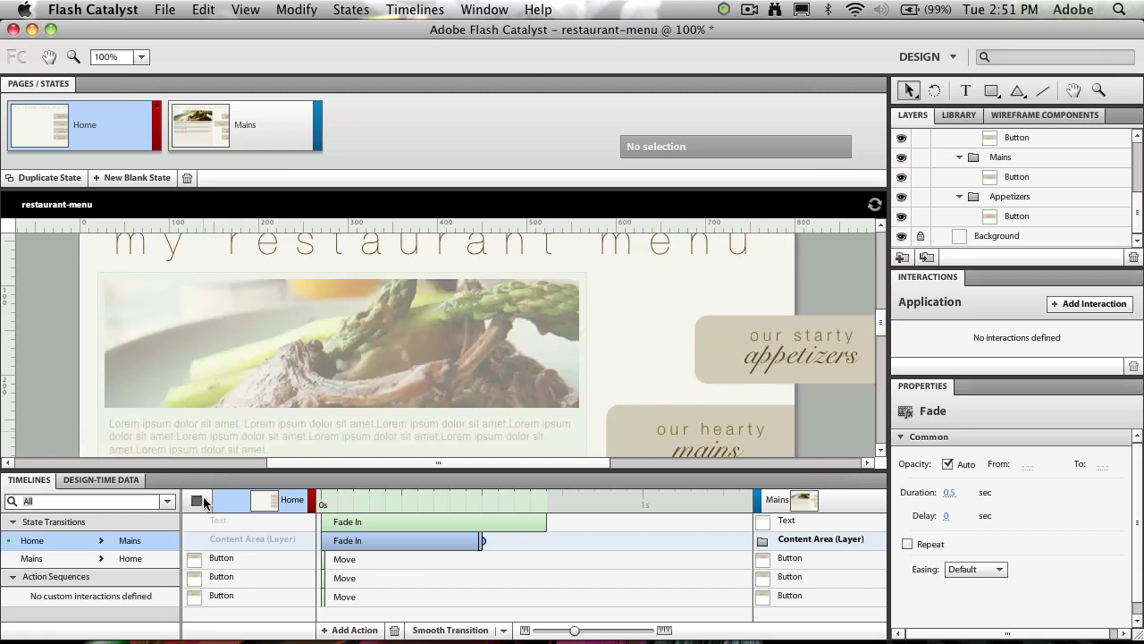
left_click_drag(357, 520, 398, 519)
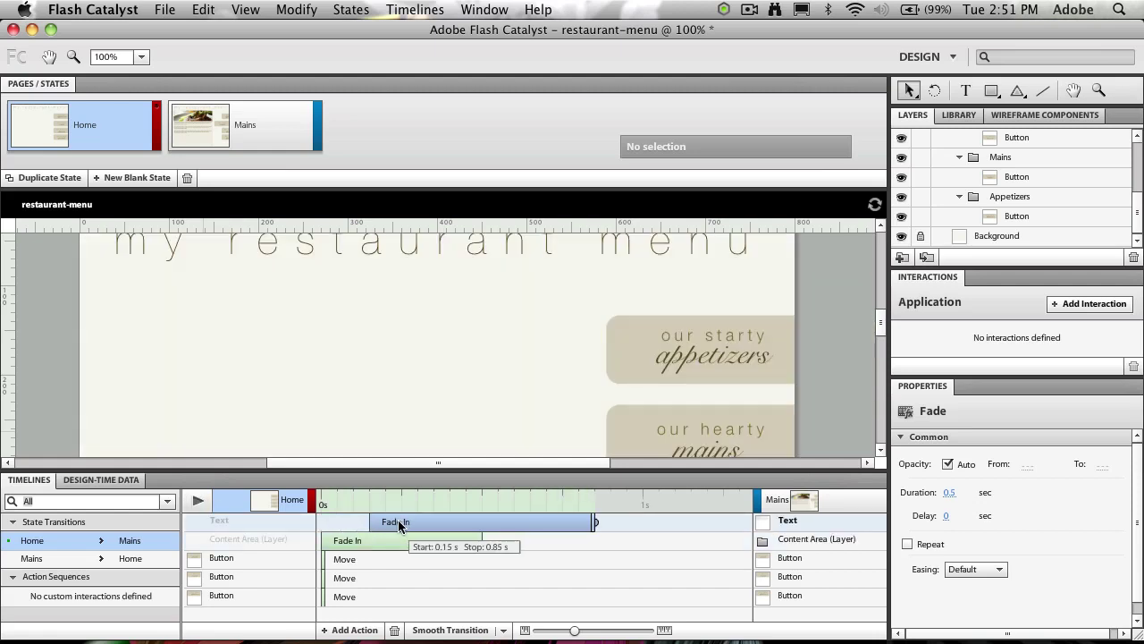
left_click(199, 500)
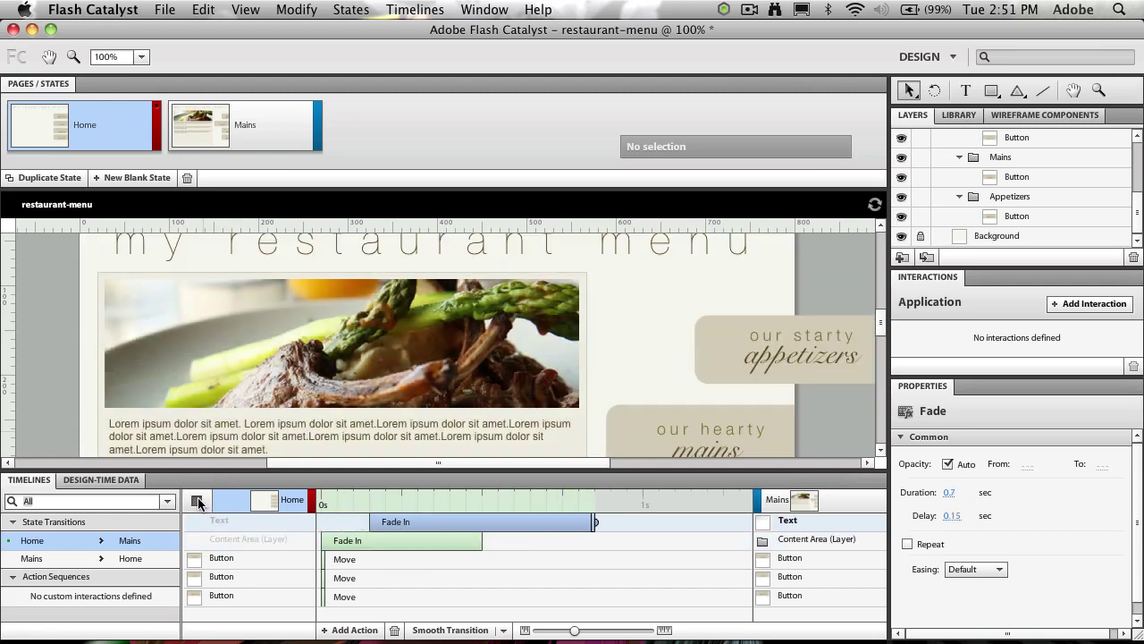
- Stretch the Specials and Desserts button moves to 0.3 seconds and the Appetizers move to 0.15, delay the Specials move, and preview the transition
left_click_drag(326, 555, 374, 557)
left_click_drag(407, 561, 438, 561)
left_click_drag(324, 578, 418, 579)
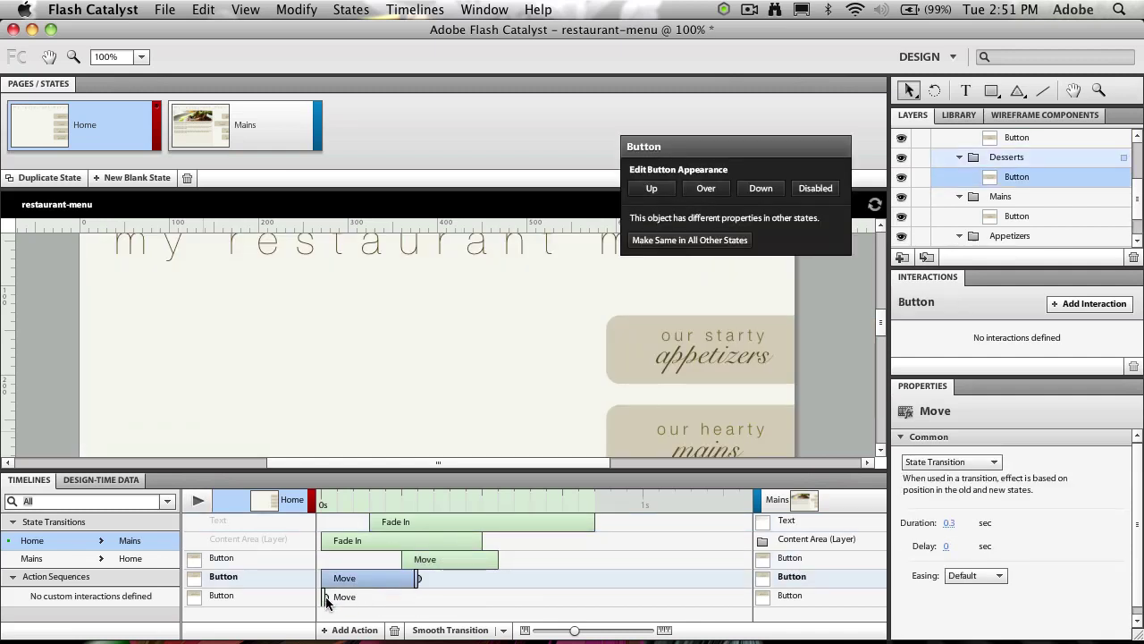
left_click_drag(325, 596, 369, 597)
left_click(200, 500)
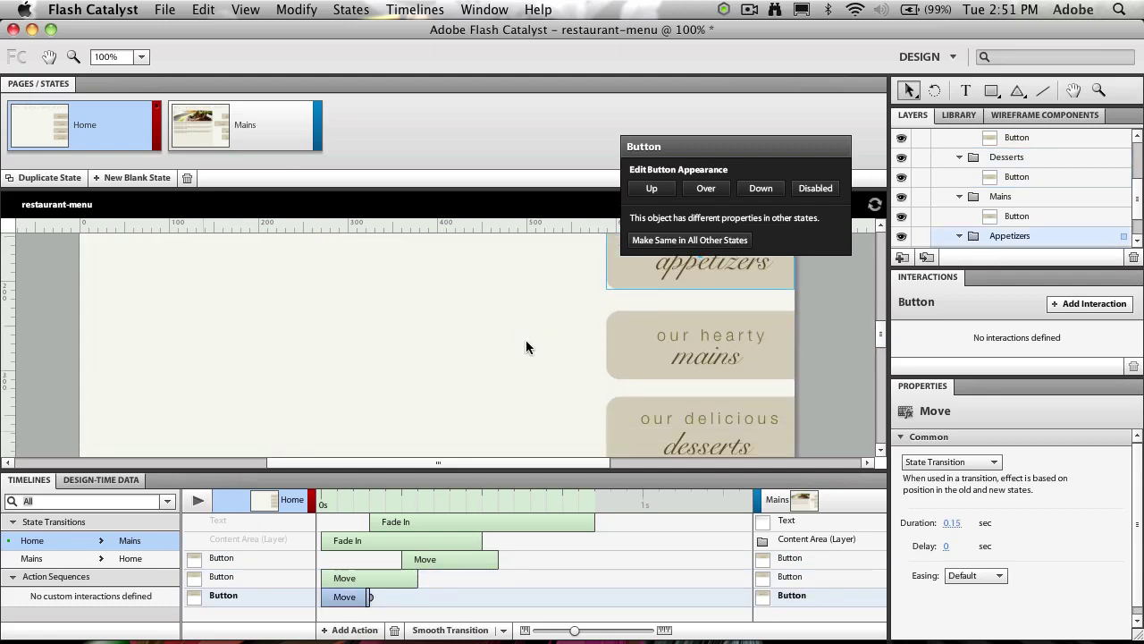
left_click(195, 501)
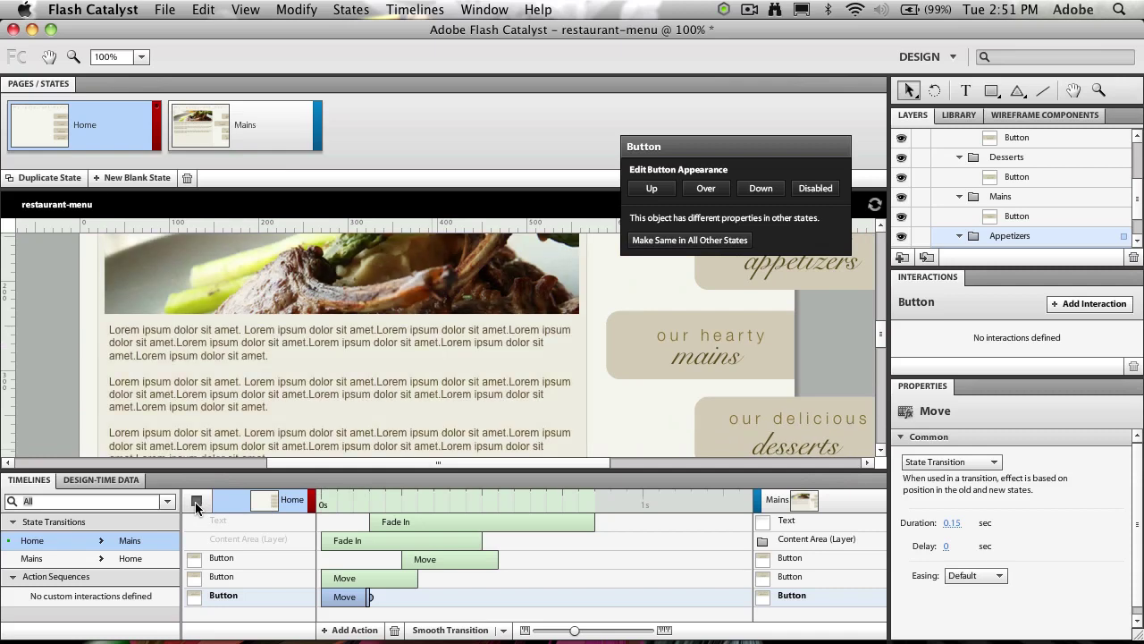
left_click(196, 501)
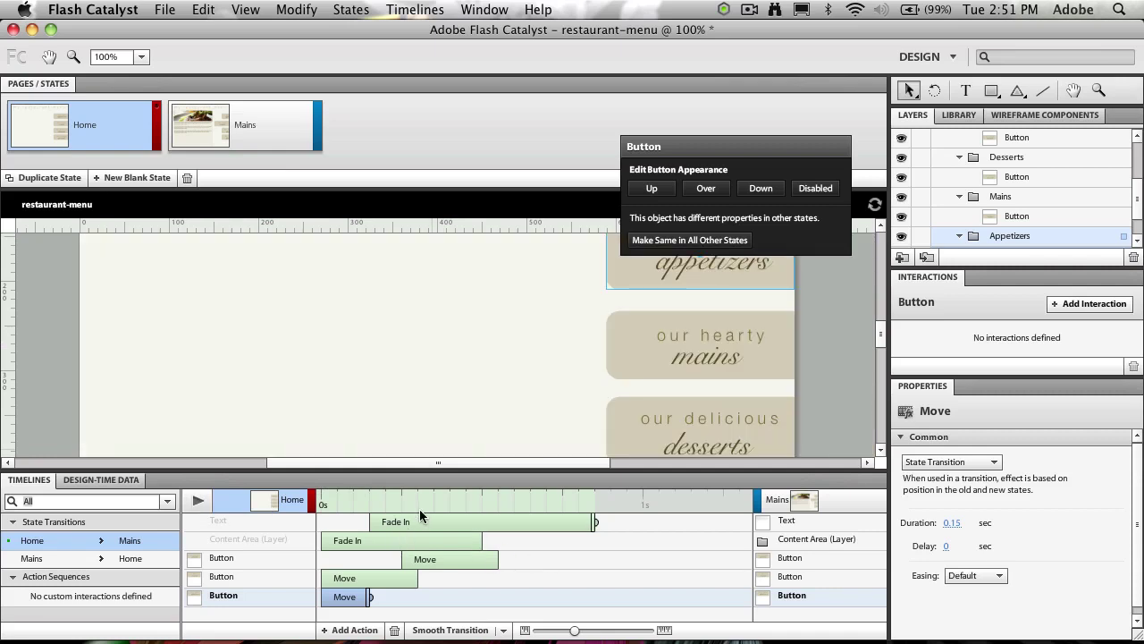
- Shift the Specials button move and the Text fade-in back to start at 0 seconds
left_click(527, 519)
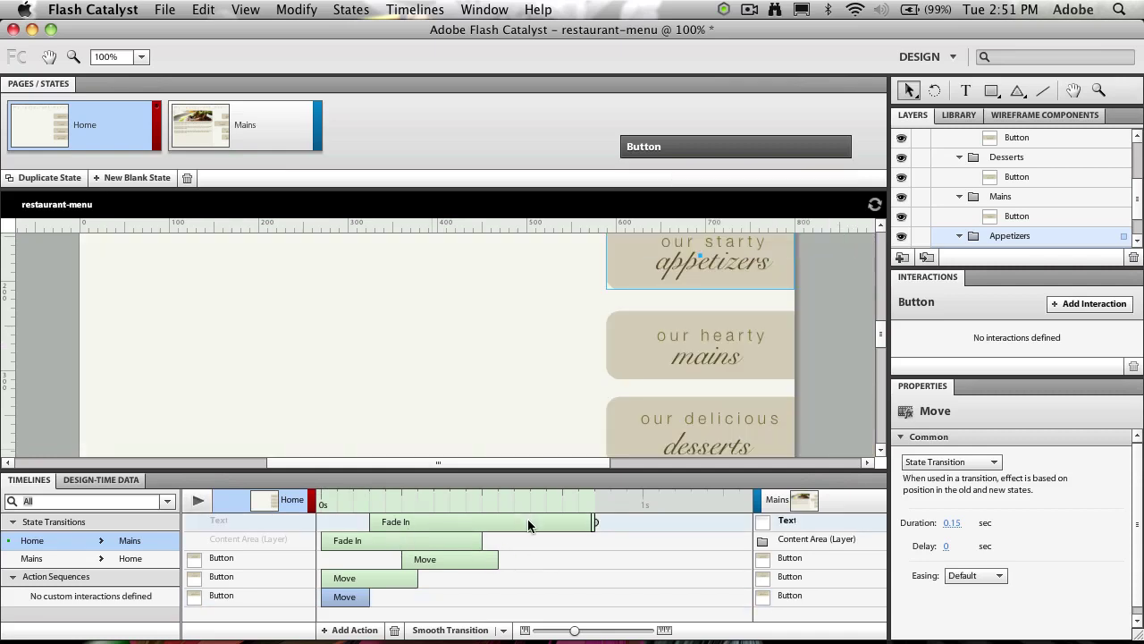
left_click(403, 539)
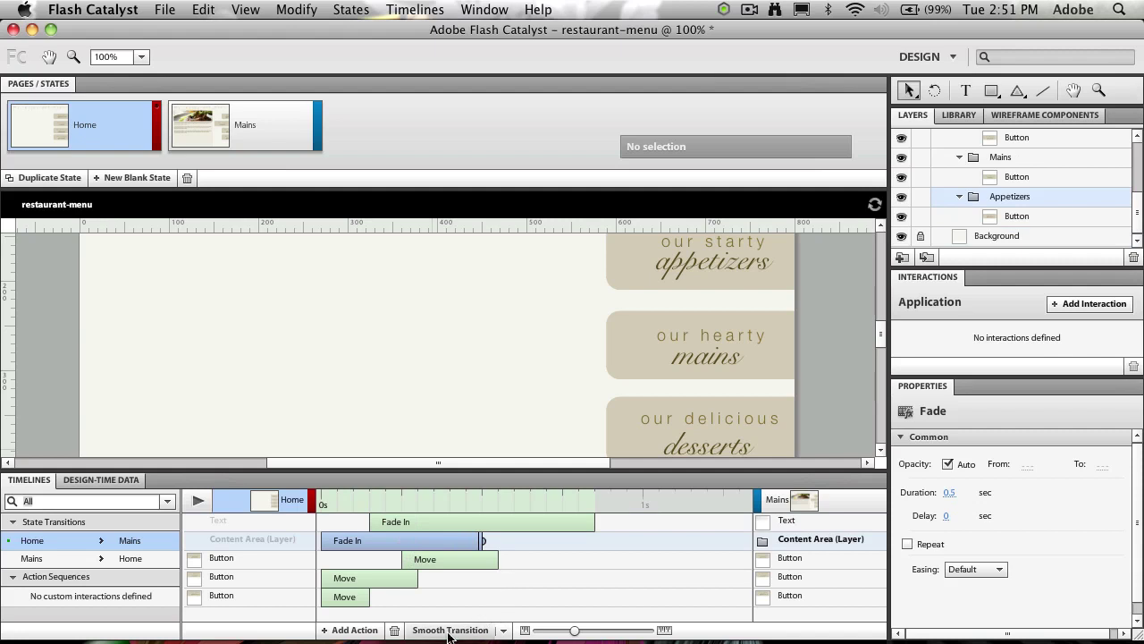
left_click(411, 559)
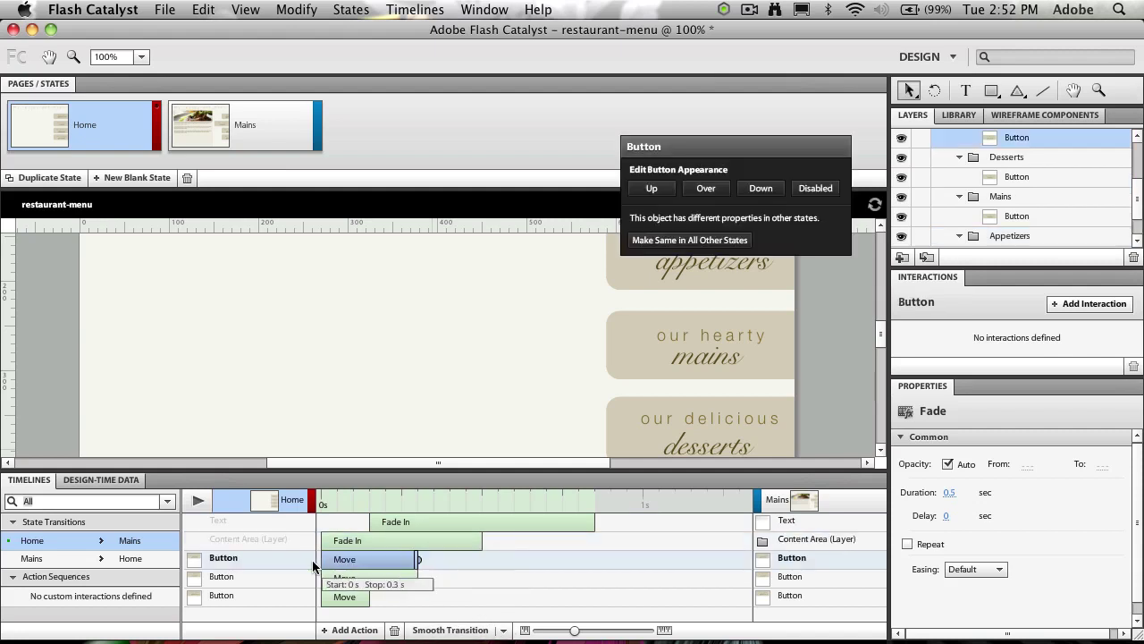
left_click_drag(414, 517, 318, 519)
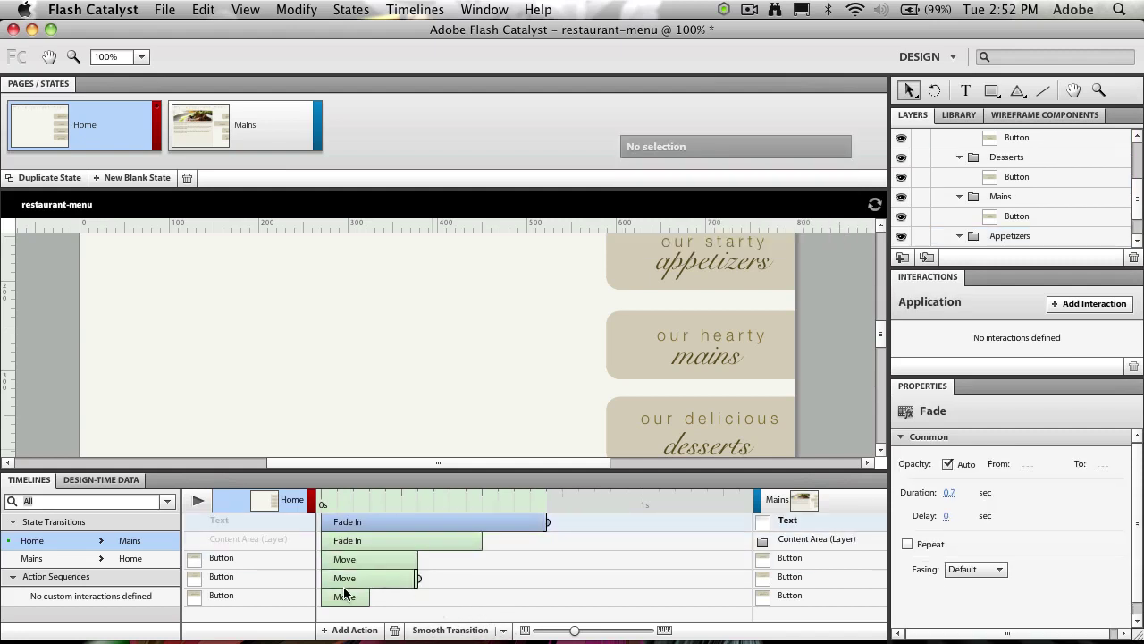
- Select all five Home to Mains effects and apply a simultaneous 0.5-second smooth transition that overwrites the existing effects
left_click(347, 588, "shift")
left_click(348, 595, "shift")
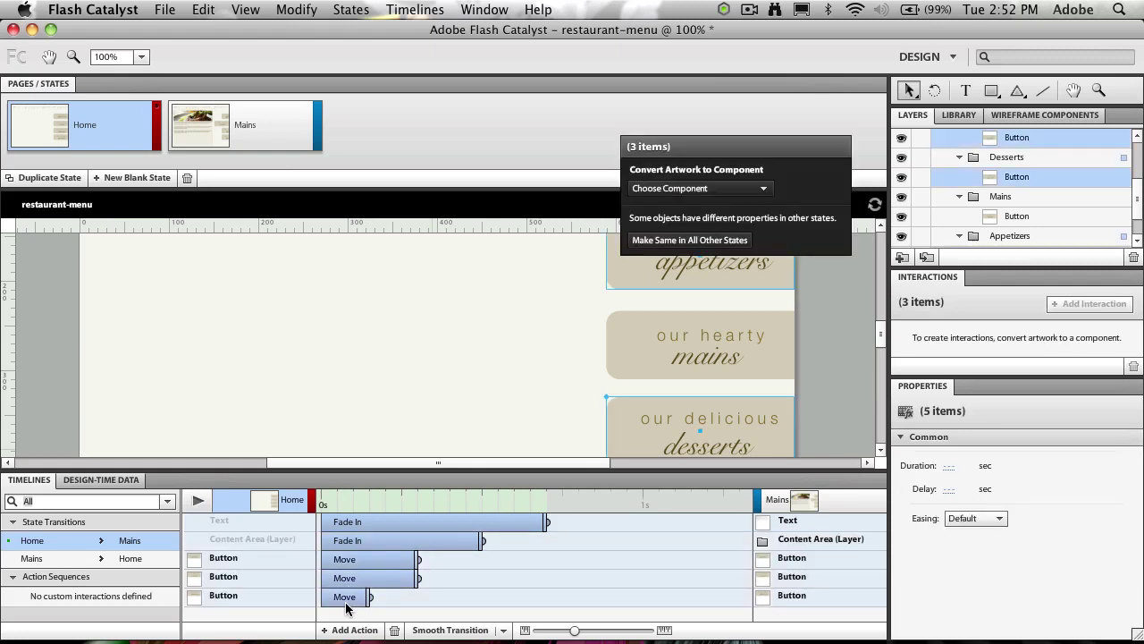
left_click(503, 629)
left_click(494, 496)
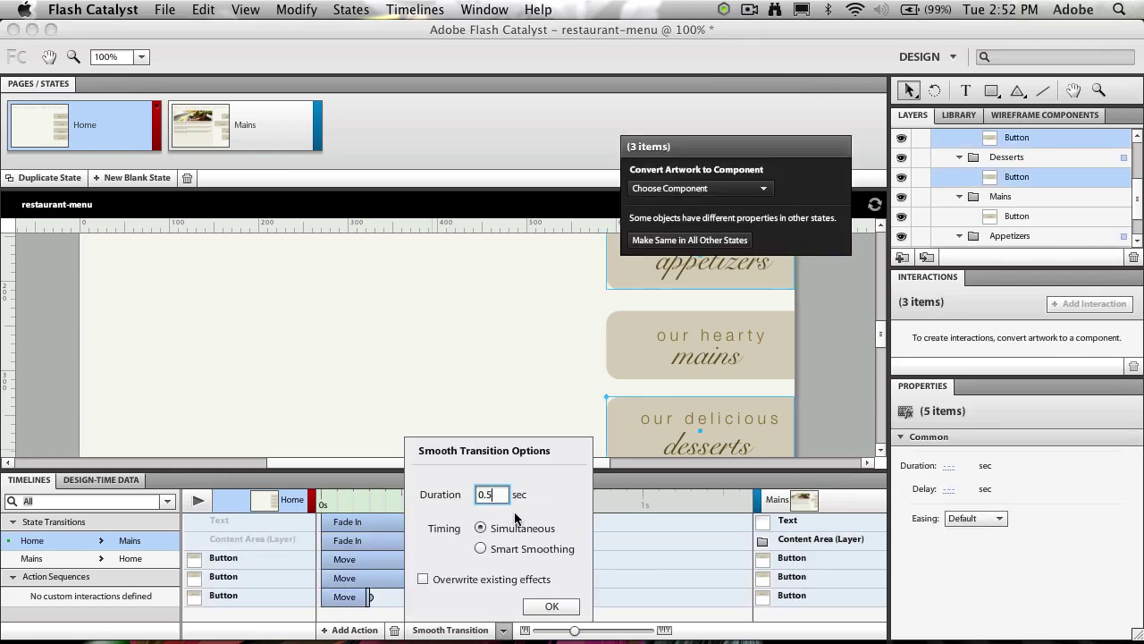
left_click(545, 606)
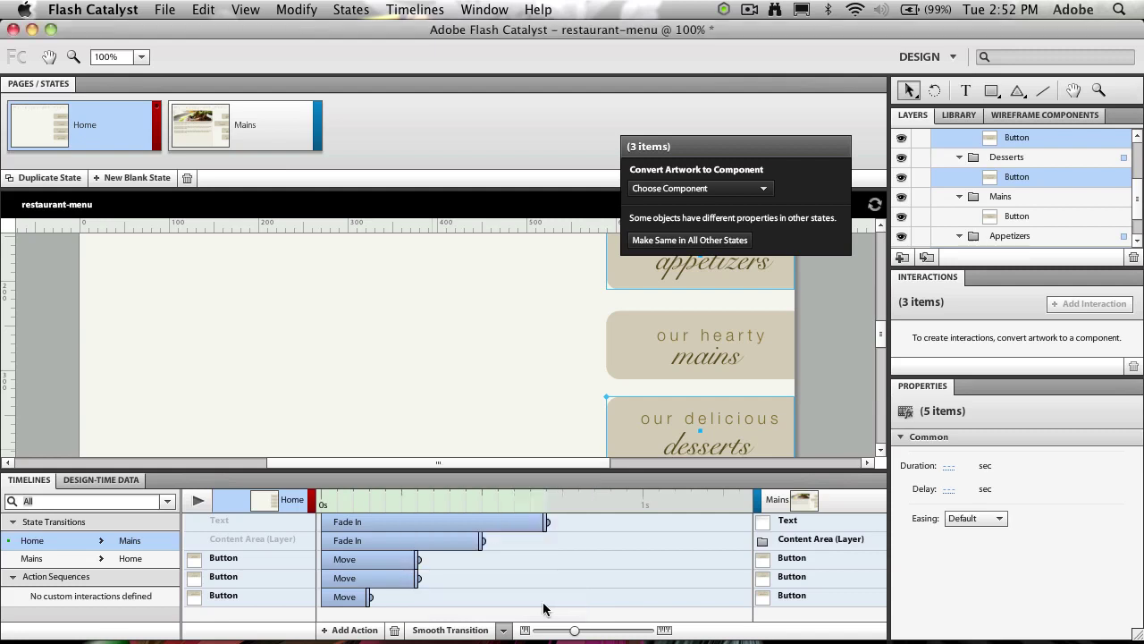
left_click(505, 628)
left_click(474, 579)
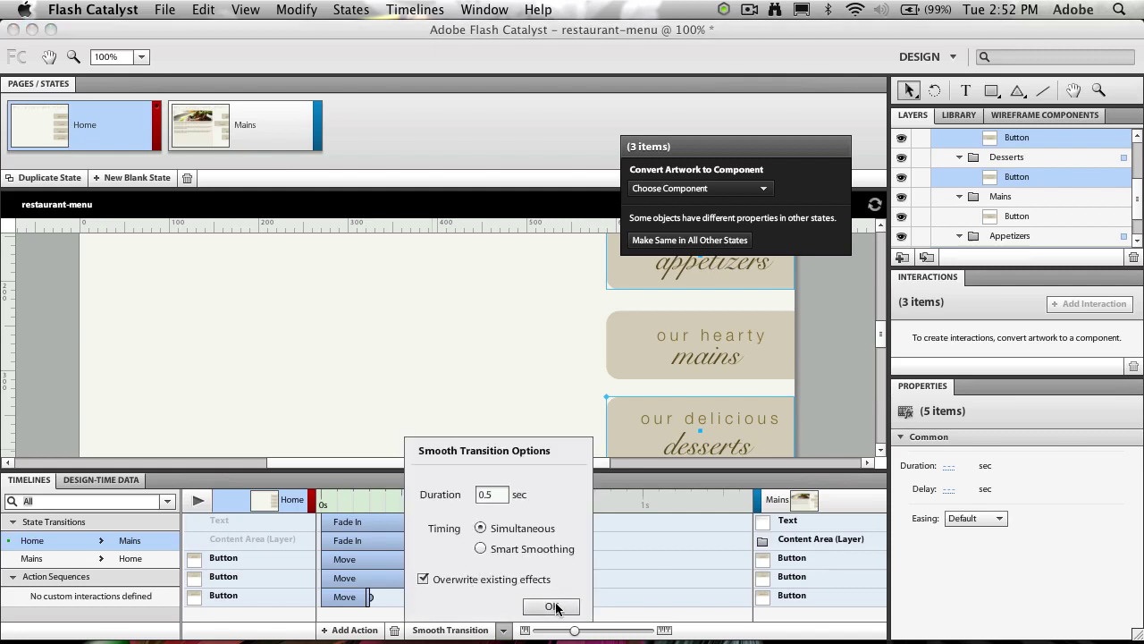
left_click(548, 605)
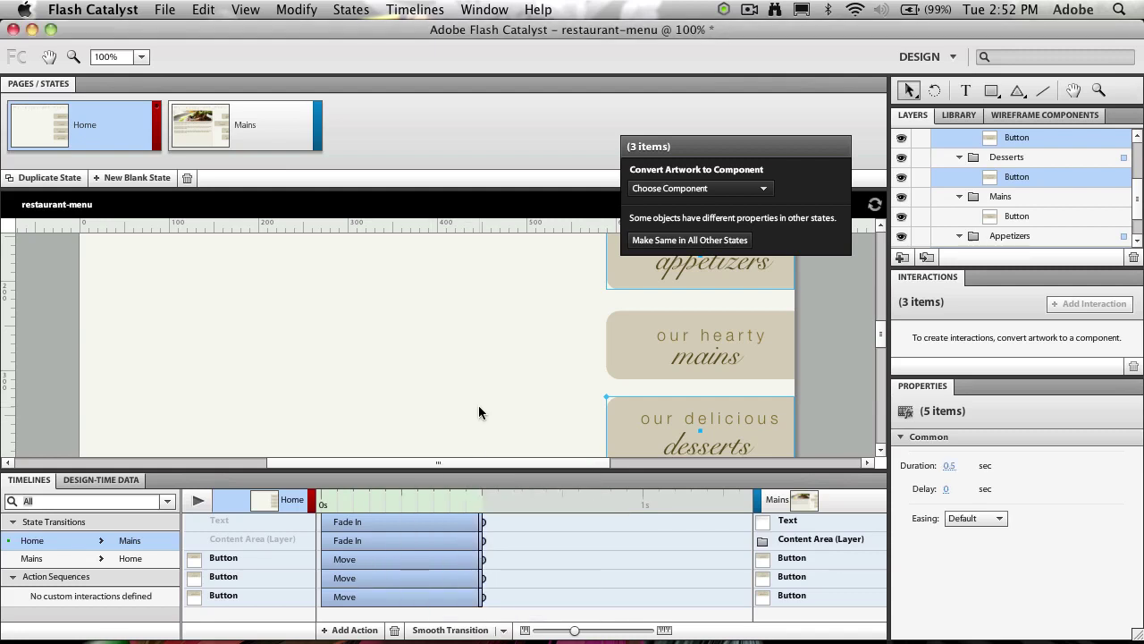
left_click(481, 410)
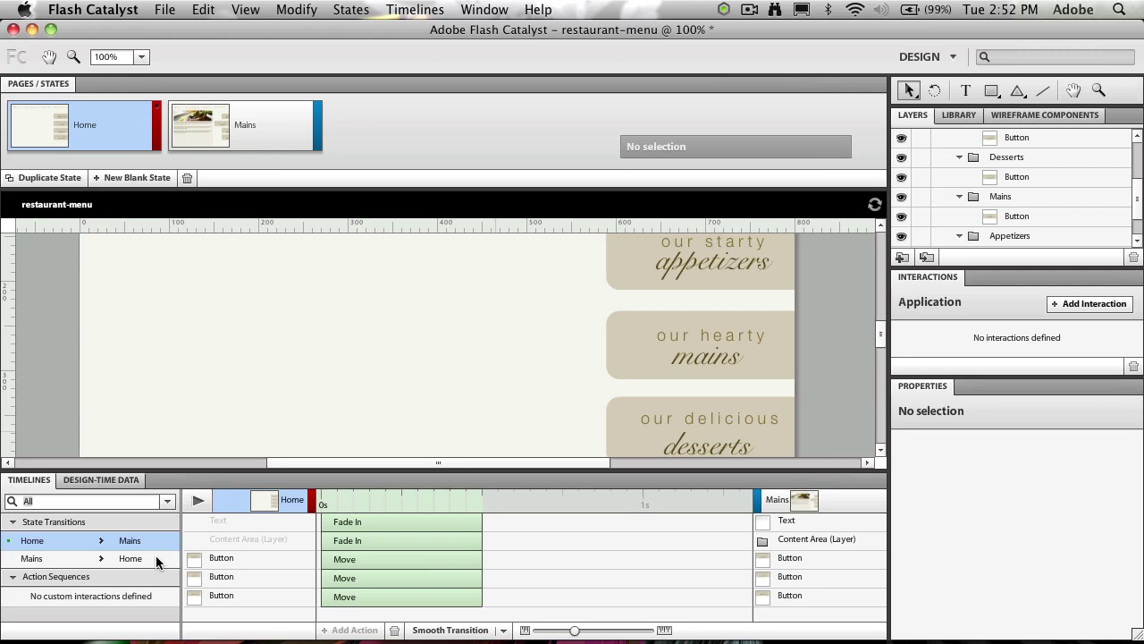
- Apply a smooth transition to the Mains to Home effects and run the project in the browser
left_click(58, 560)
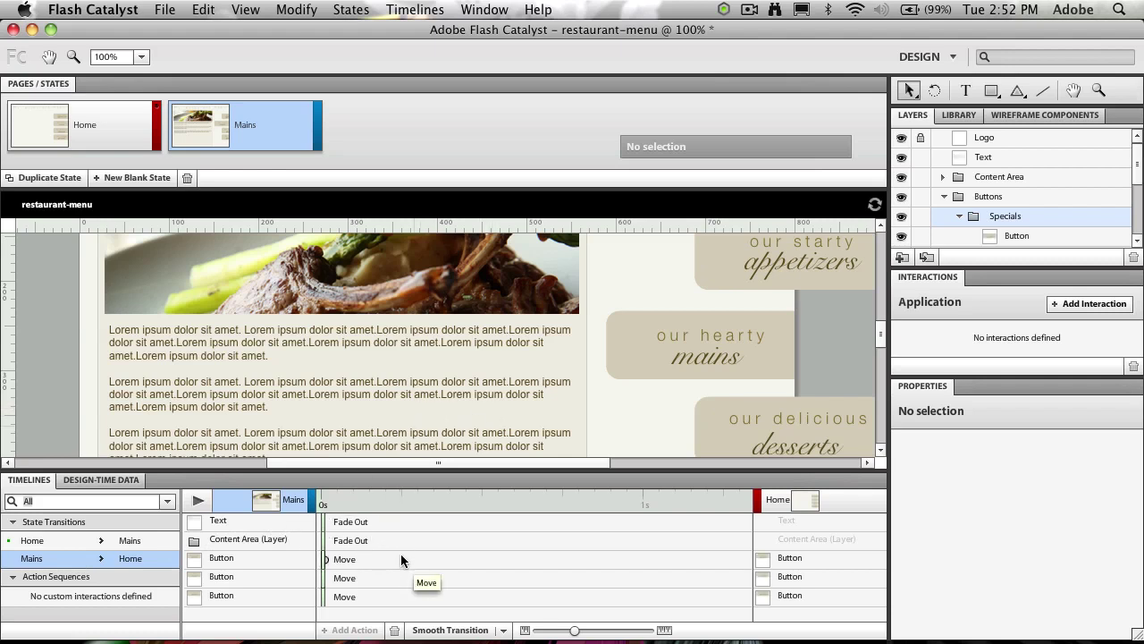
left_click(447, 630)
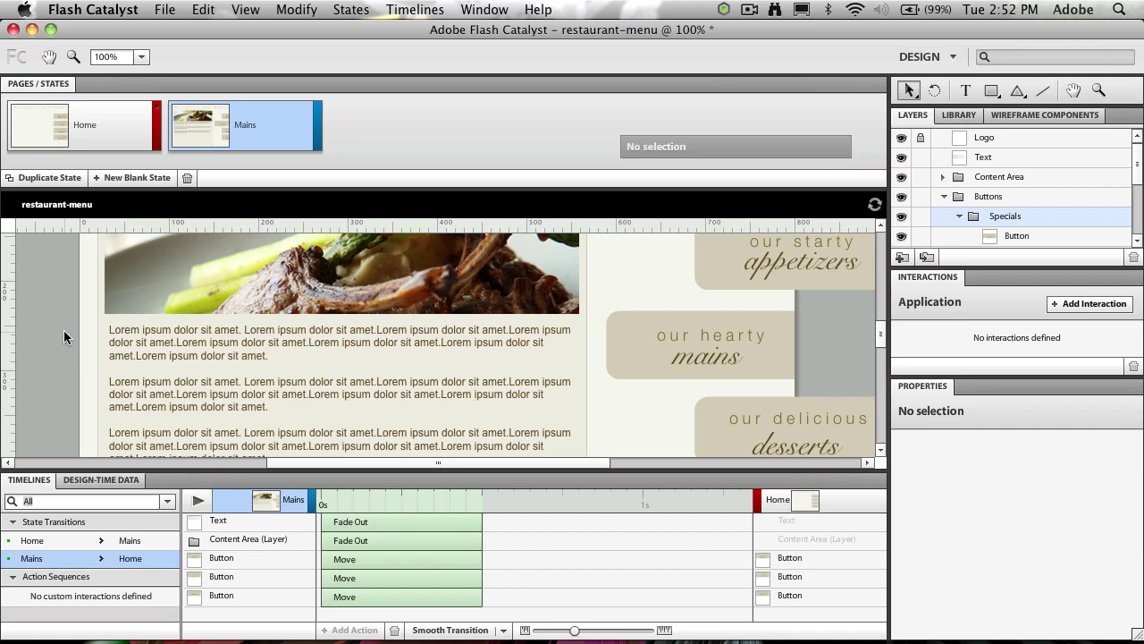
key("super+Return")
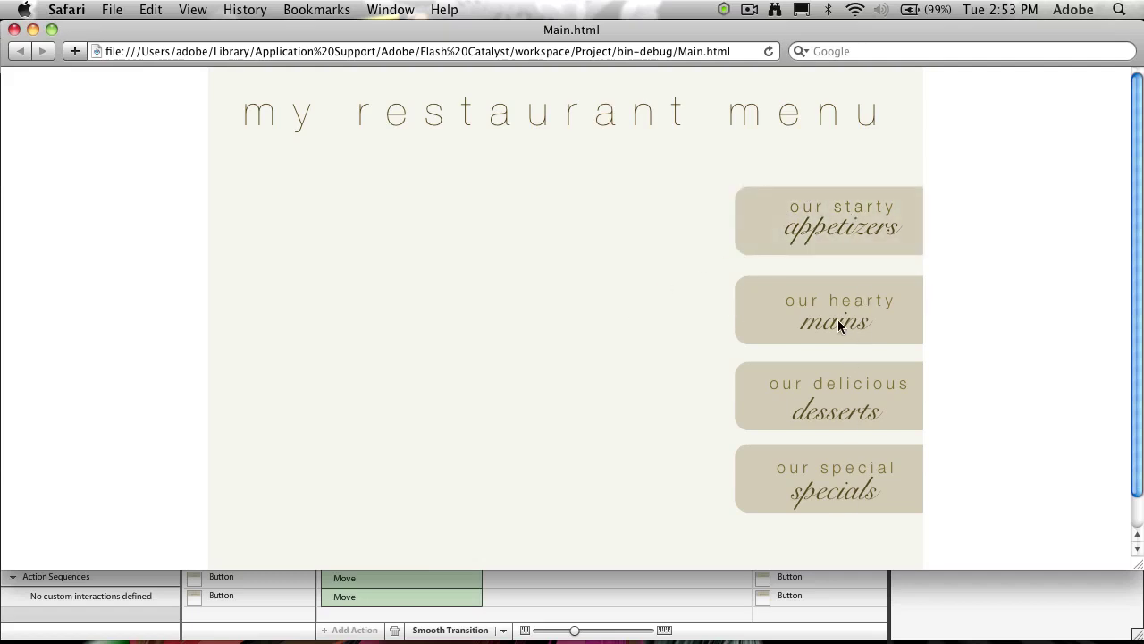
- Close the browser preview, return to Flash Catalyst and display the Home state
left_click(13, 29)
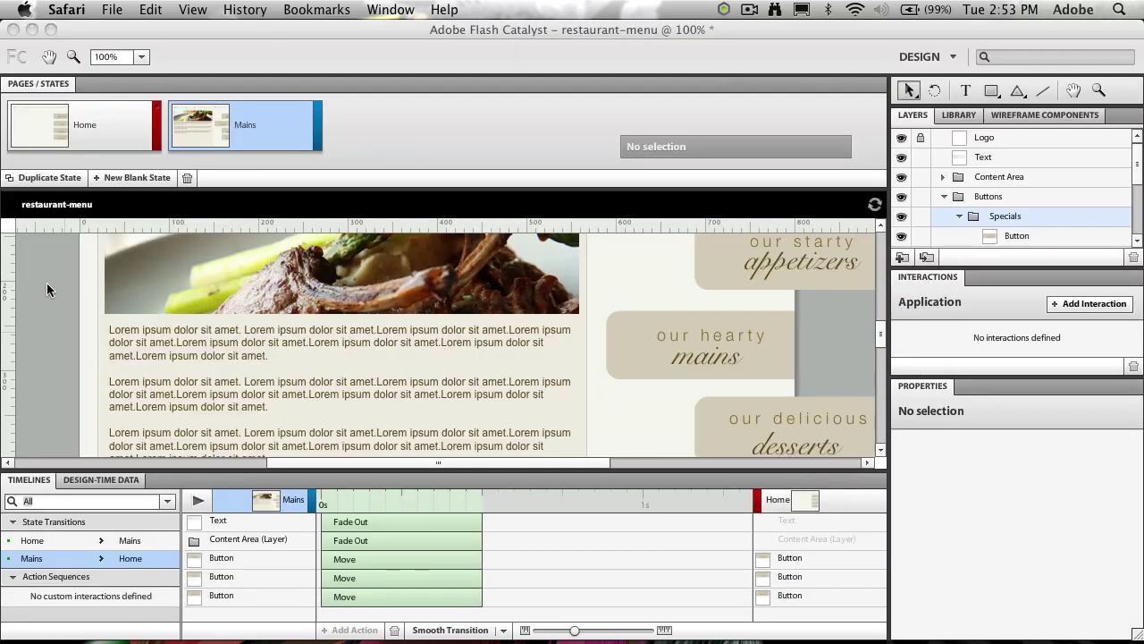
left_click(46, 283)
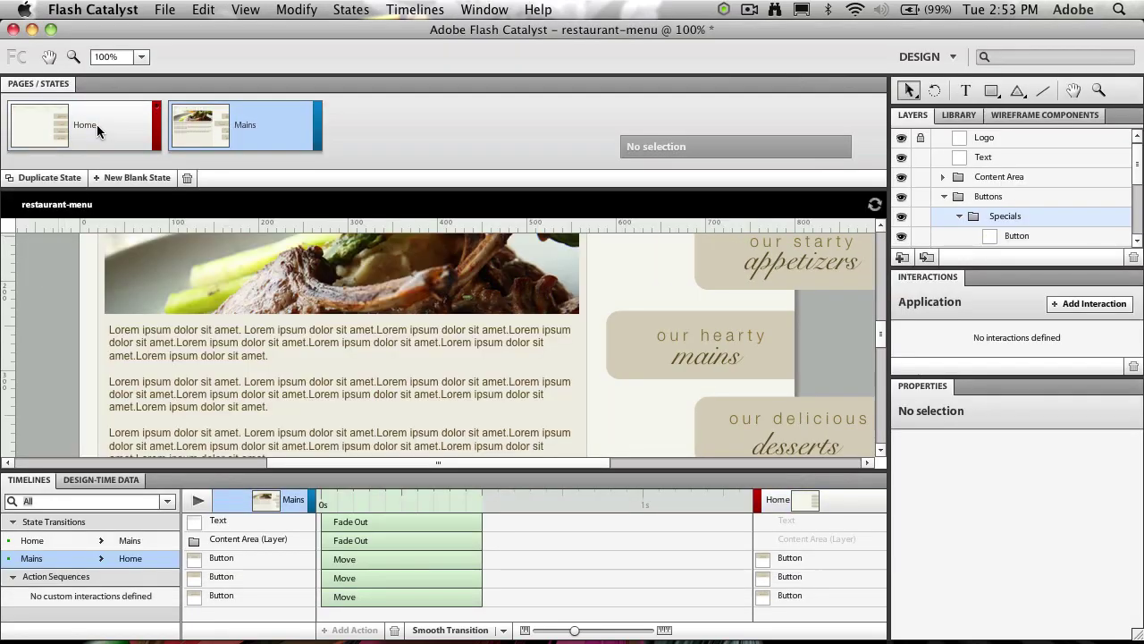
left_click(97, 125)
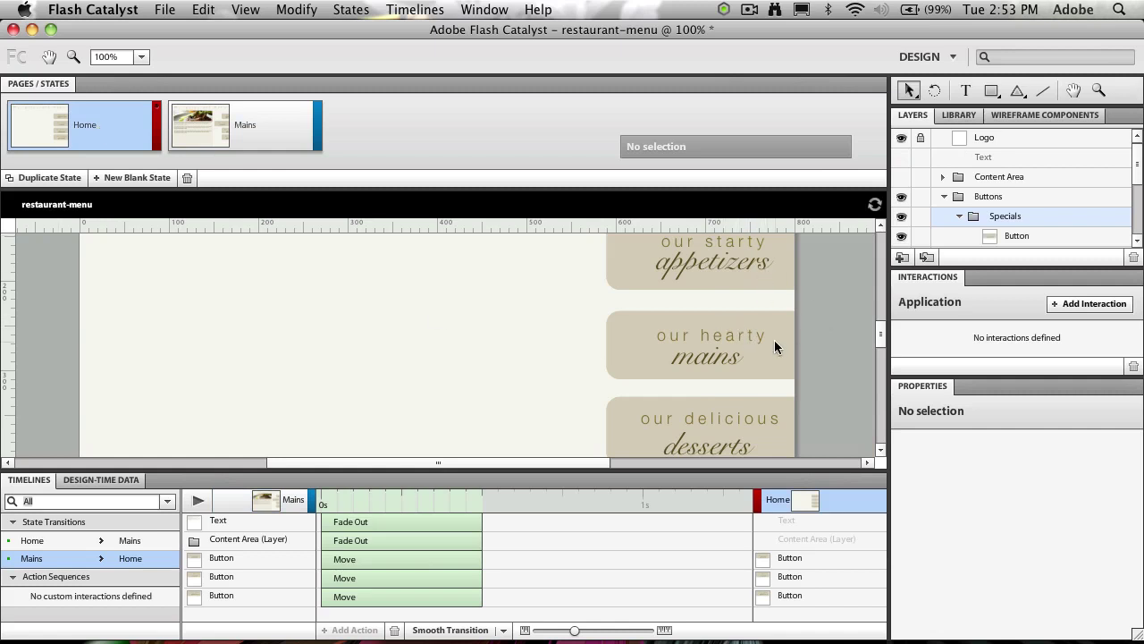
- Add an On Click interaction to the Mains button that plays the transition to the Mains state when in any state
left_click(718, 347)
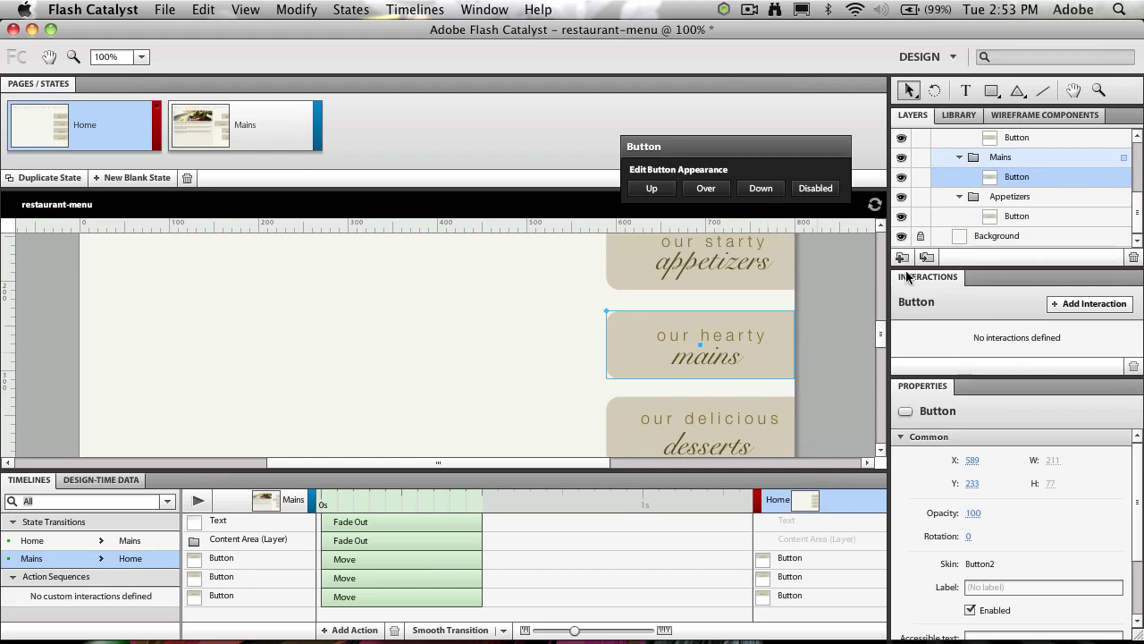
left_click(1059, 304)
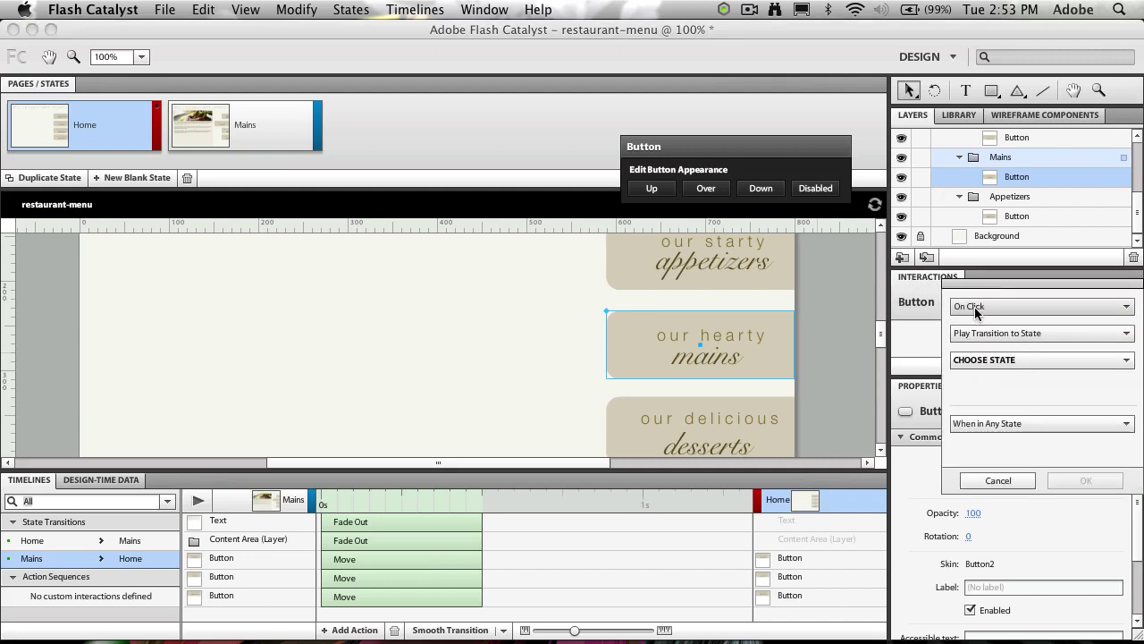
left_click(1030, 353)
left_click(1042, 417)
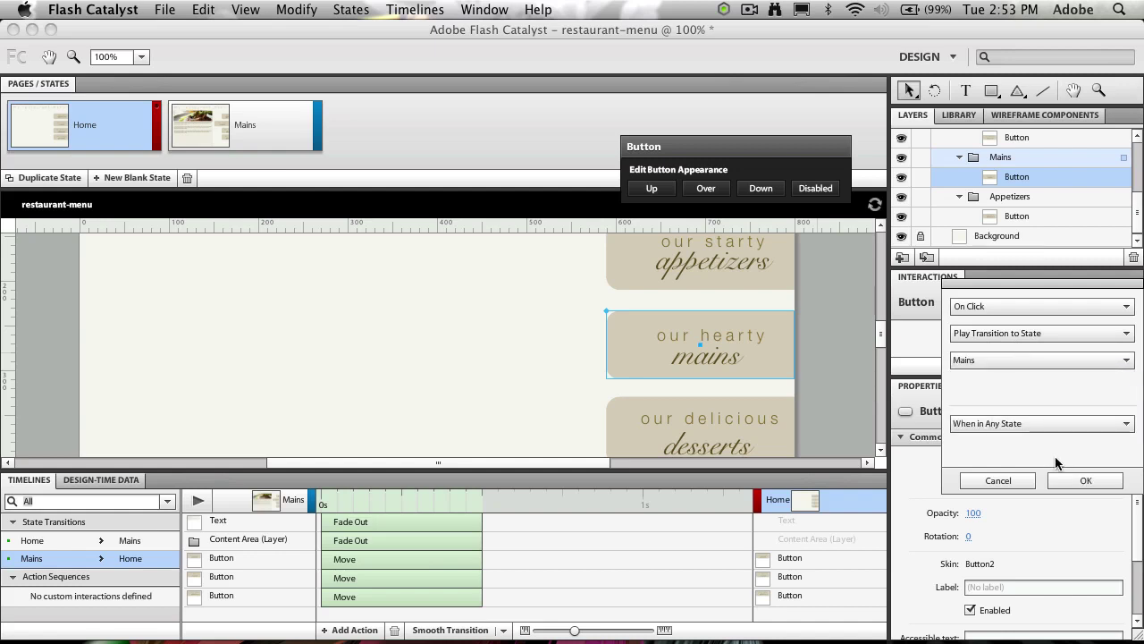
left_click(1013, 427)
left_click(1002, 495)
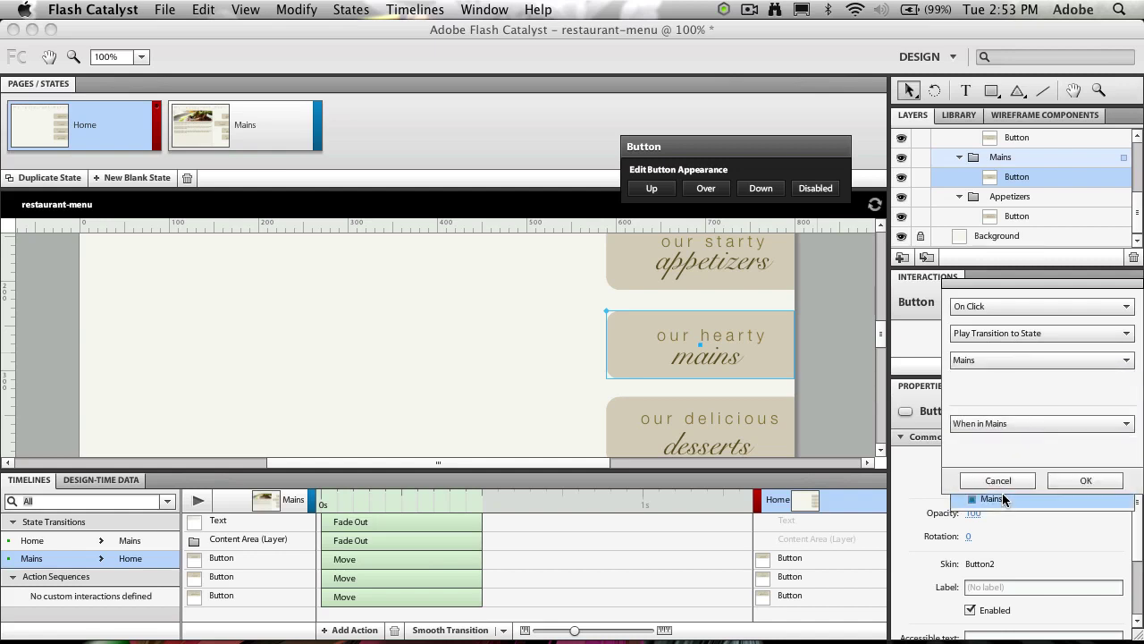
left_click(1005, 421)
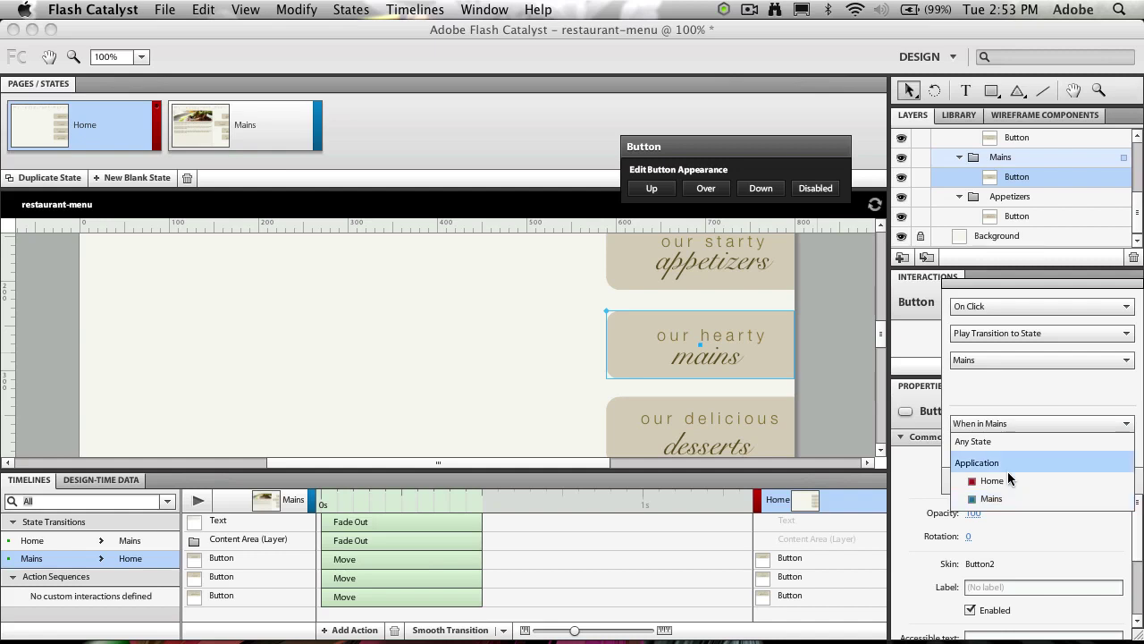
left_click(1019, 442)
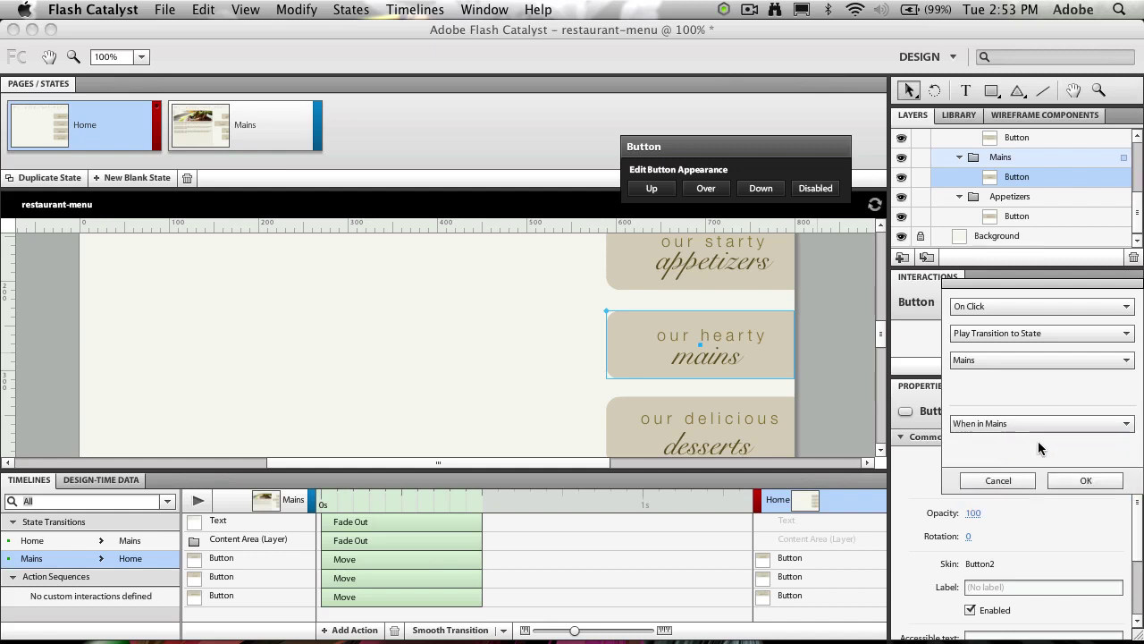
left_click(1086, 480)
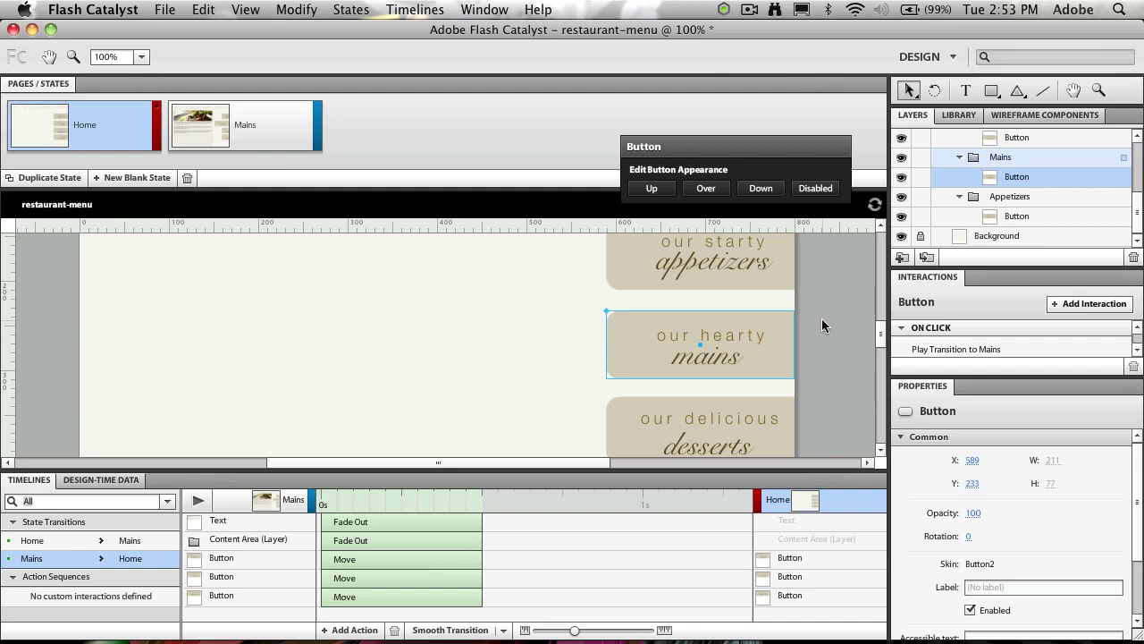
- Run the project in the browser and test the Mains button, reloading the page to replay the transition from Home
scroll(823, 310, "up", 1)
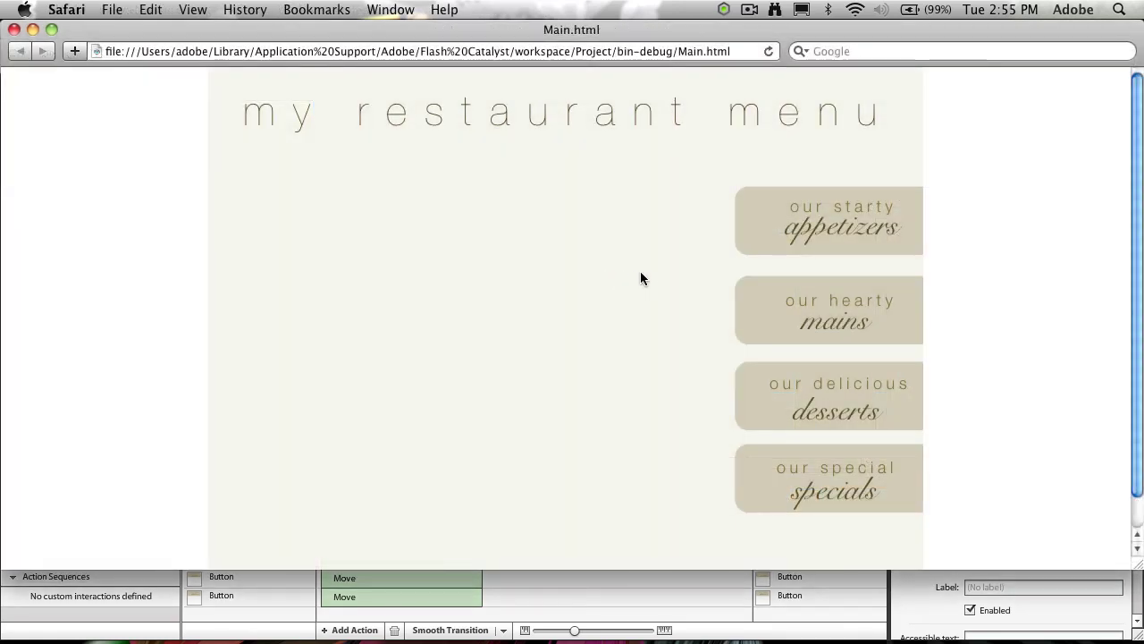
left_click(847, 325)
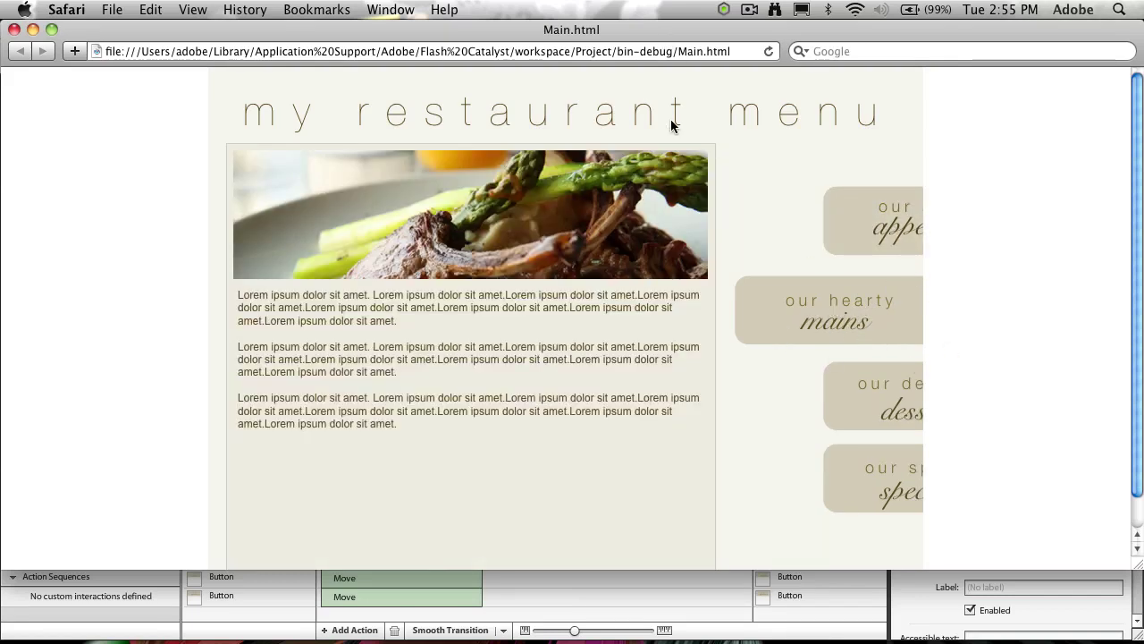
left_click(671, 51)
key("Return")
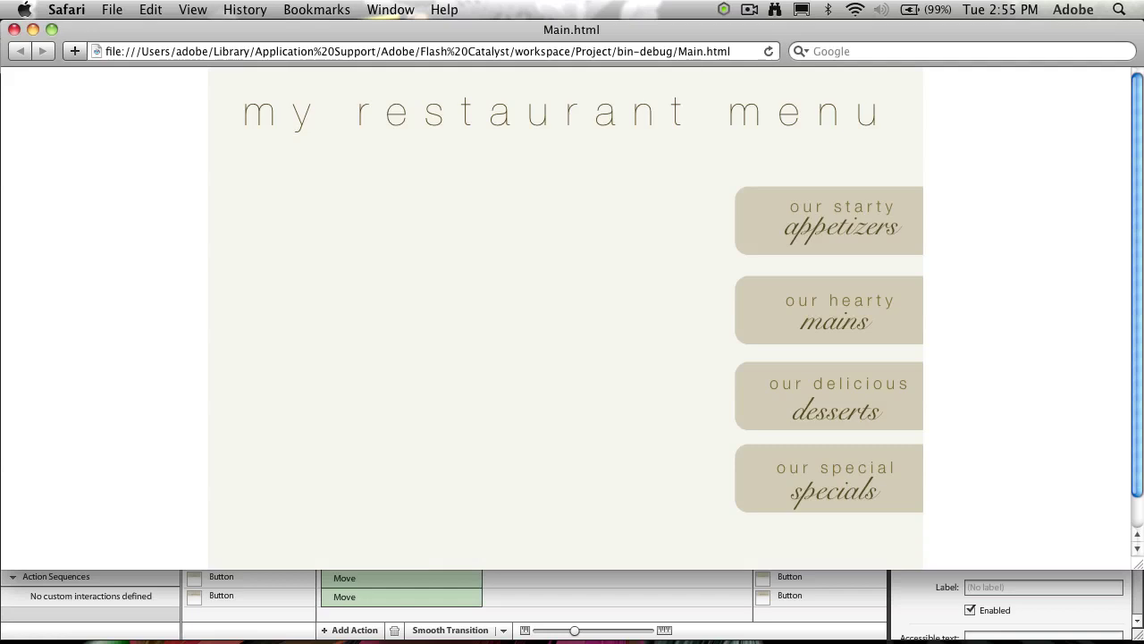
left_click(843, 318)
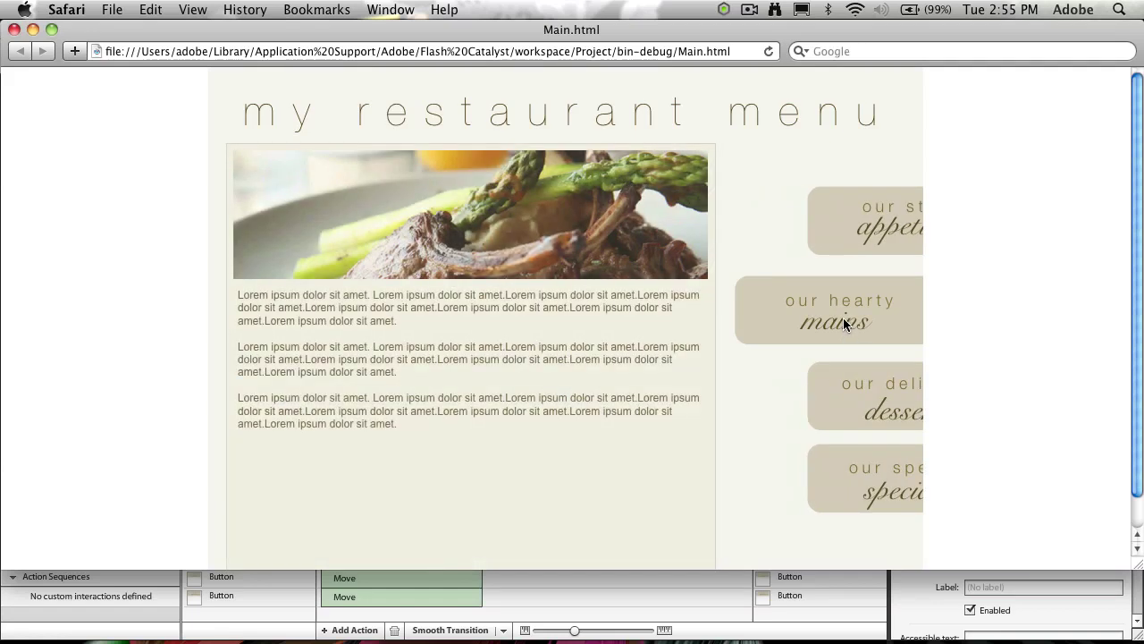